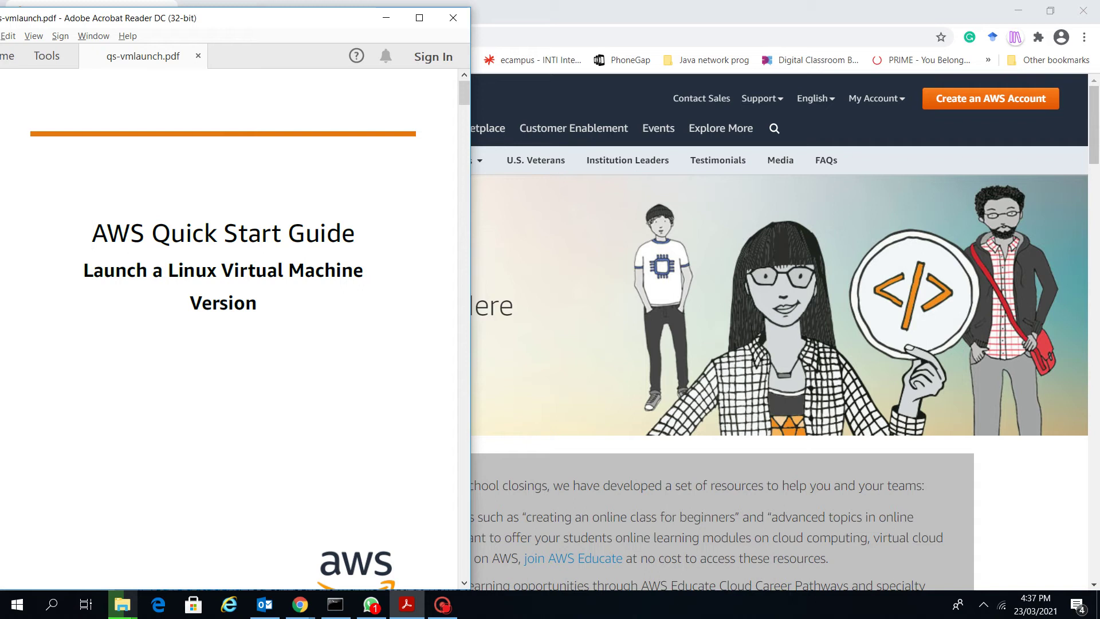
Bring the qs-vmlaunch.pdf window fully into view and look through its cover, copyright page and table of contents
{"action": "left_click_drag", "start_coordinate": [286, 17], "coordinate": [342, 16]}
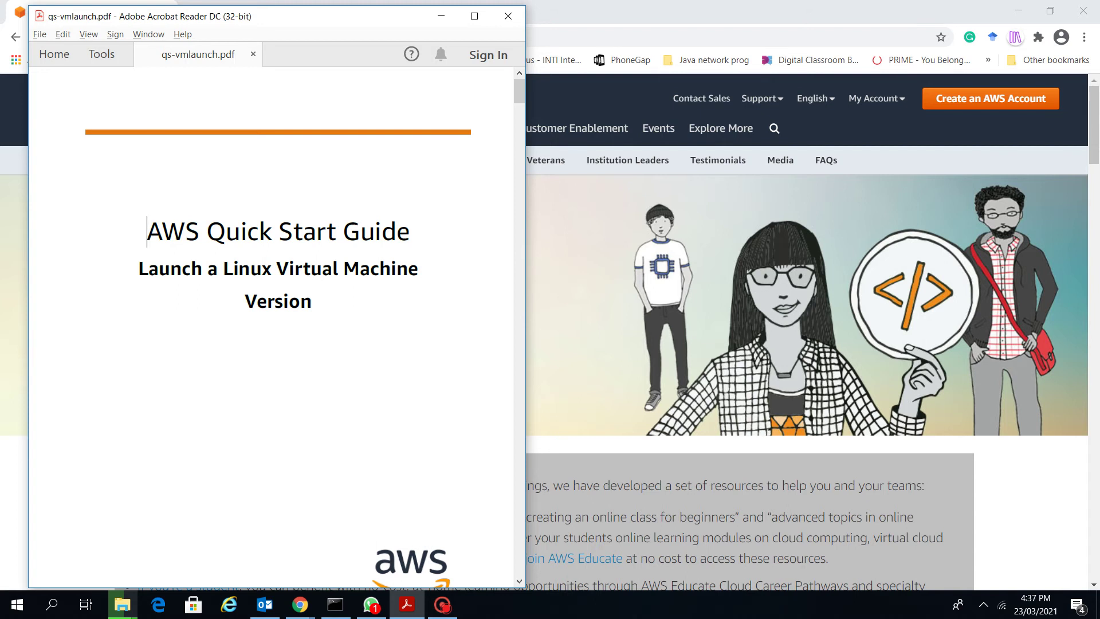
{"action": "key", "text": "Down"}
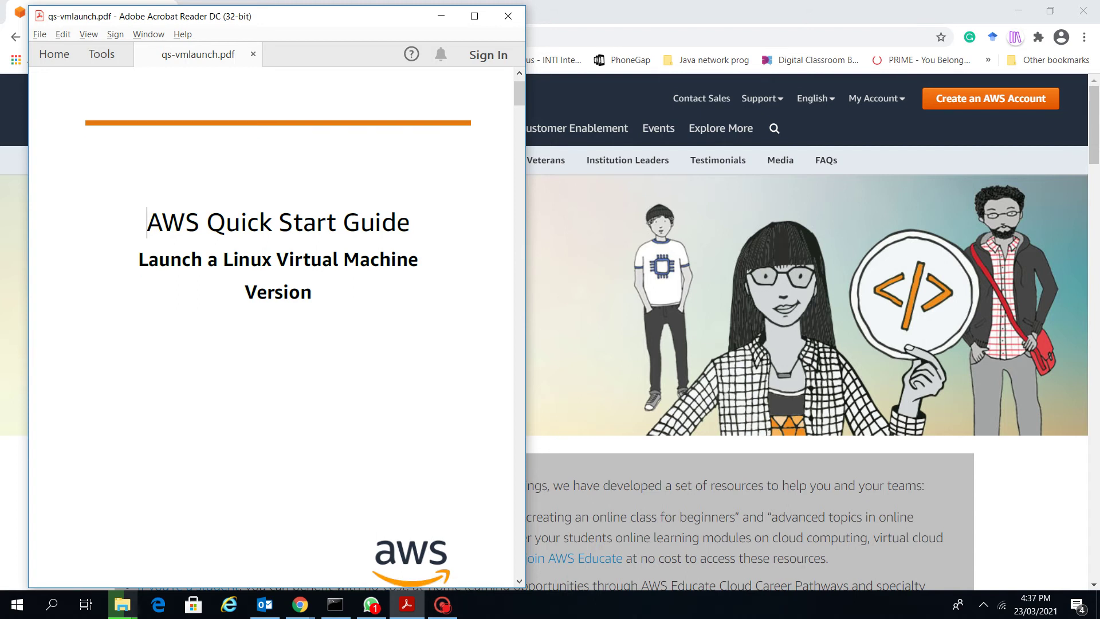
{"action": "key", "text": "Down"}
{"action": "key", "text": "Down"}
{"action": "key", "text": "Down"}
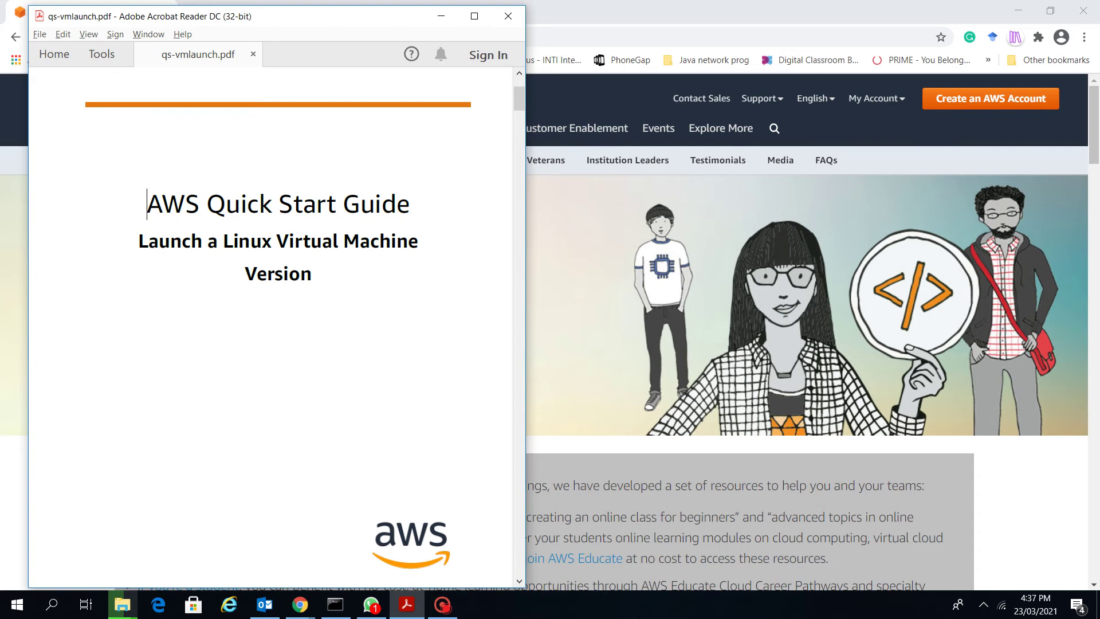
{"action": "key", "text": "Down"}
{"action": "key", "text": "Down"}
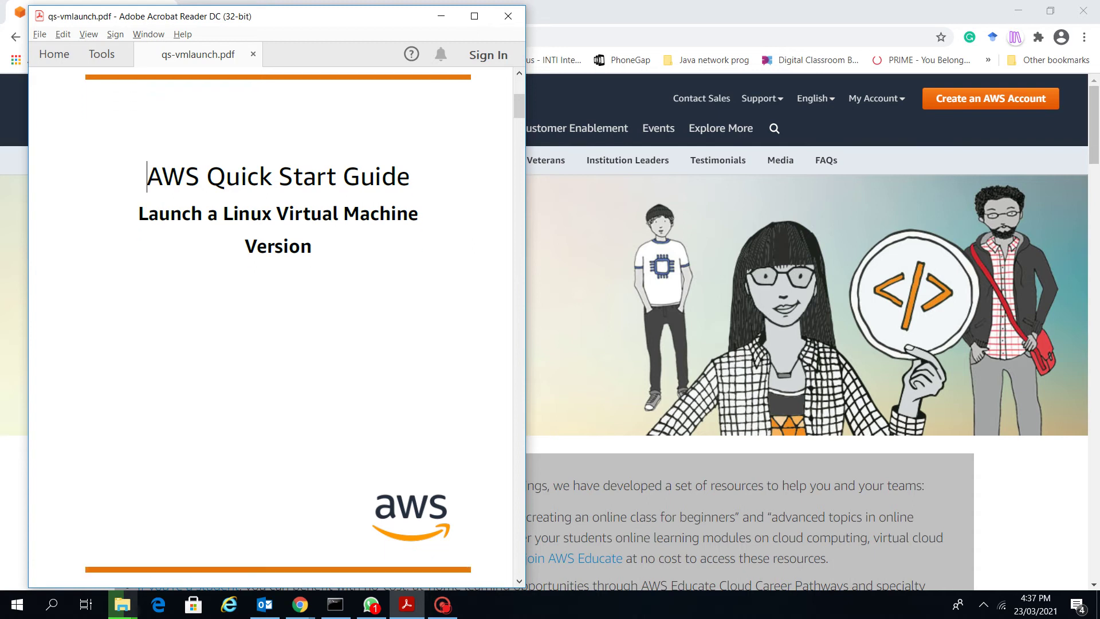
{"action": "key", "text": "Down"}
{"action": "key", "text": "Down"}
{"action": "key", "text": "Down"}
{"action": "key", "text": "Down"}
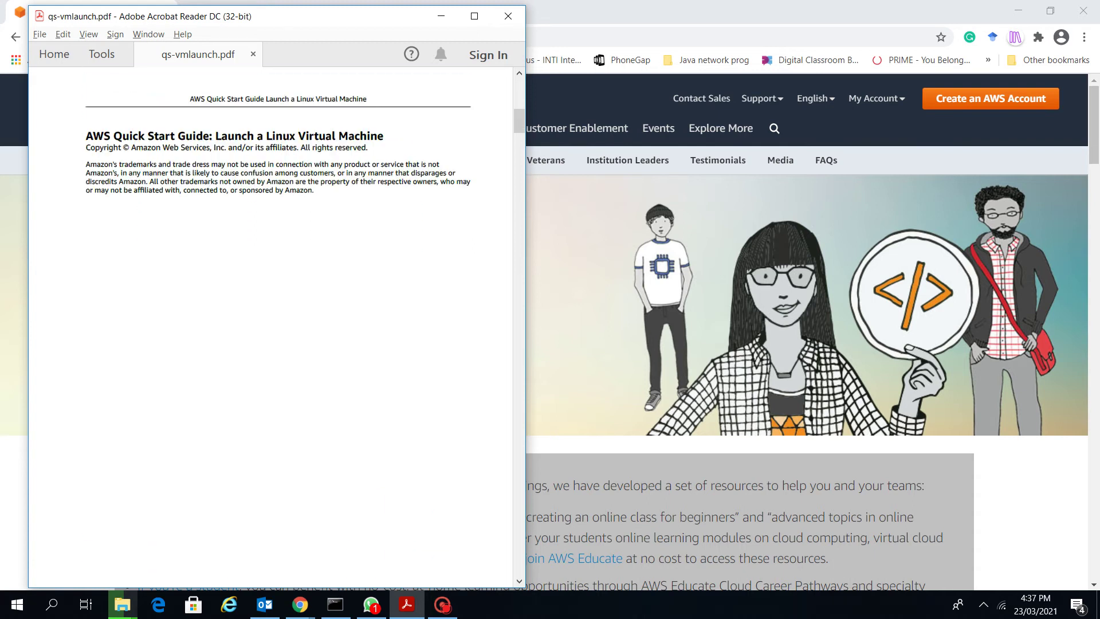
{"action": "key", "text": "Up"}
{"action": "key", "text": "Up"}
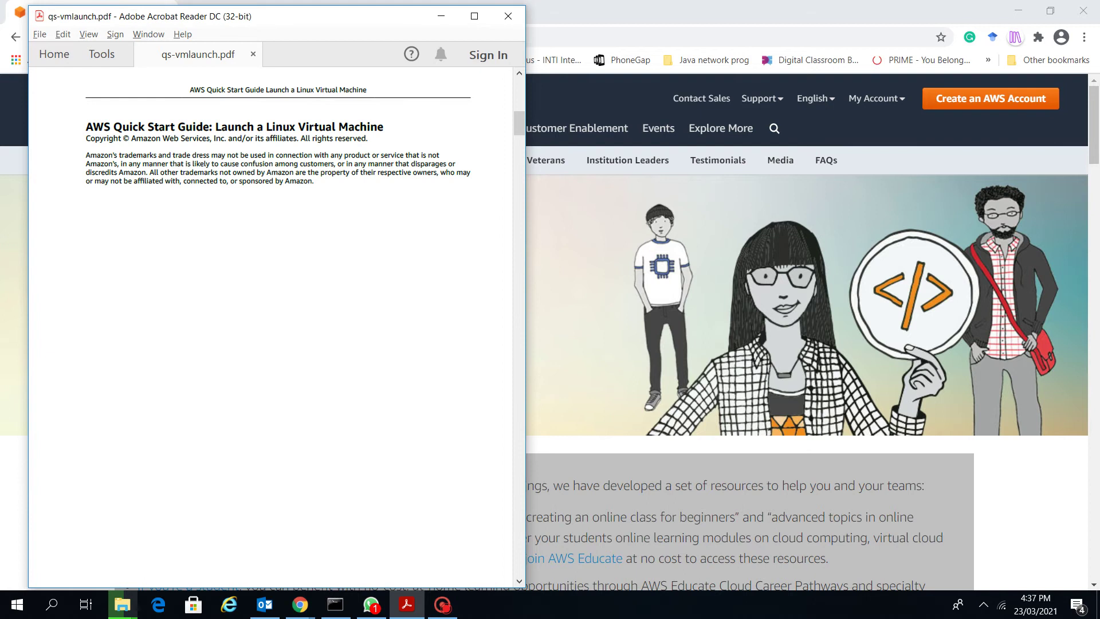
{"action": "key", "text": "Up"}
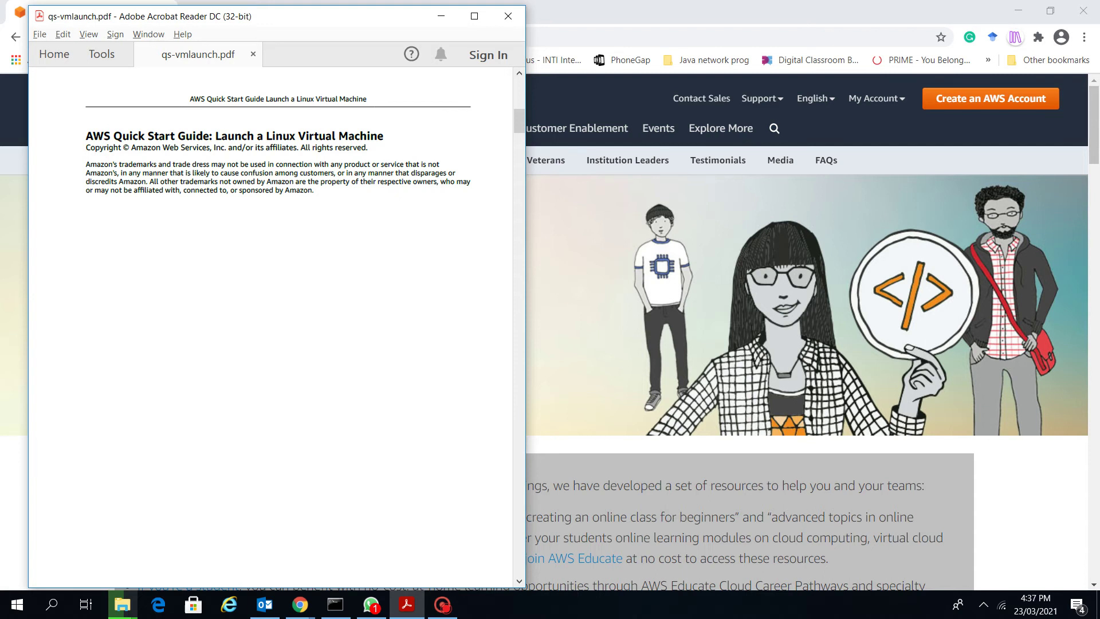
{"action": "scroll", "coordinate": [270, 327], "scroll_direction": "down", "scroll_amount": 1}
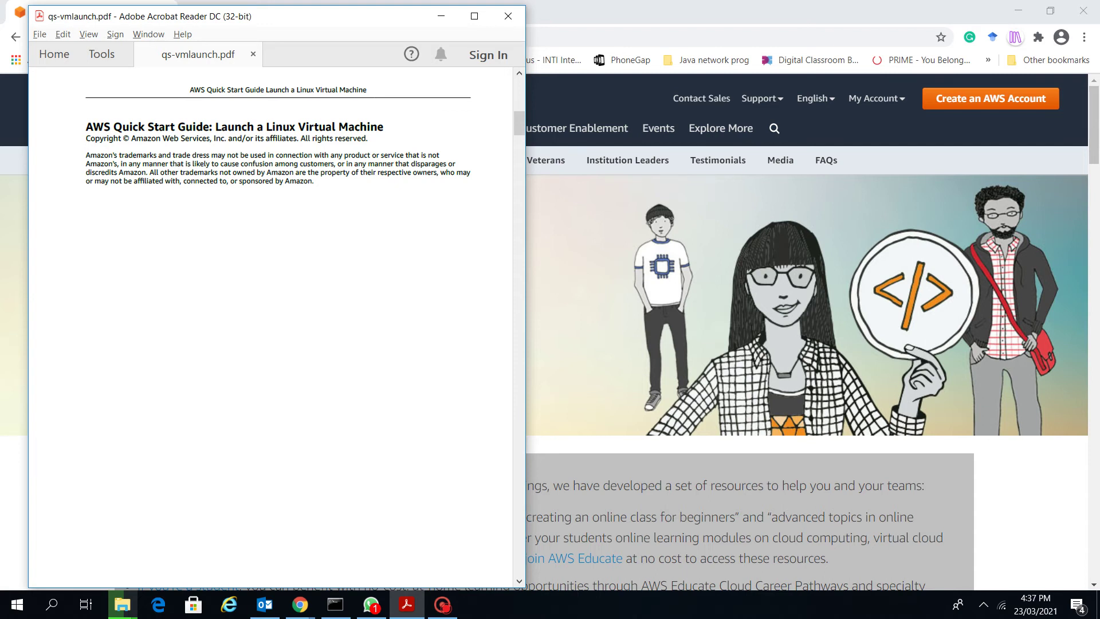
{"action": "scroll", "coordinate": [270, 326], "scroll_direction": "down", "scroll_amount": 5}
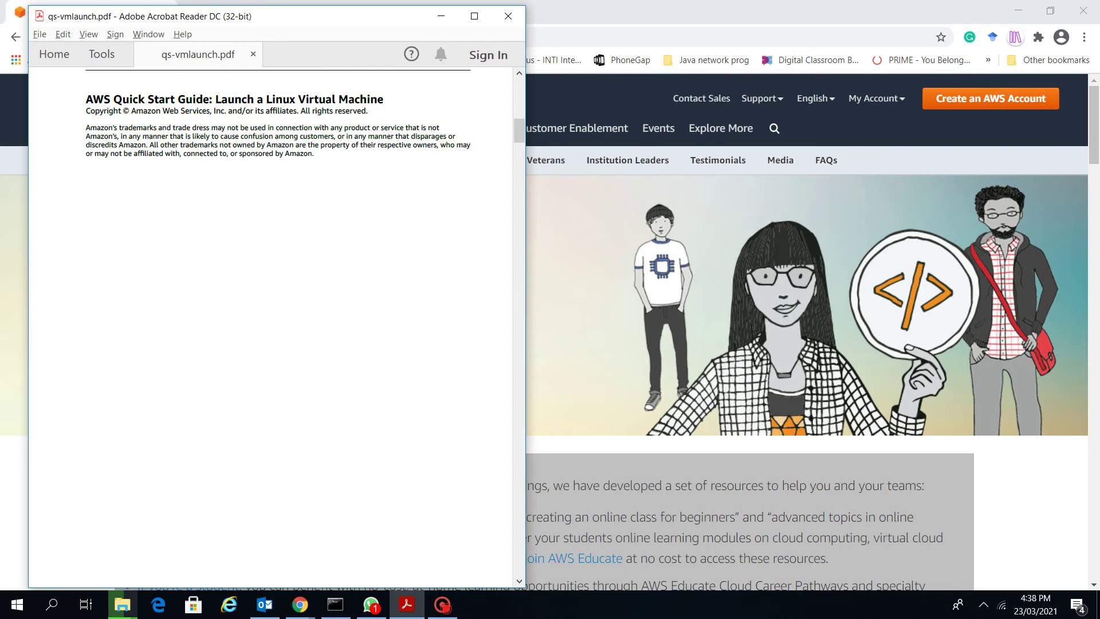
{"action": "scroll", "coordinate": [270, 326], "scroll_direction": "down", "scroll_amount": 1}
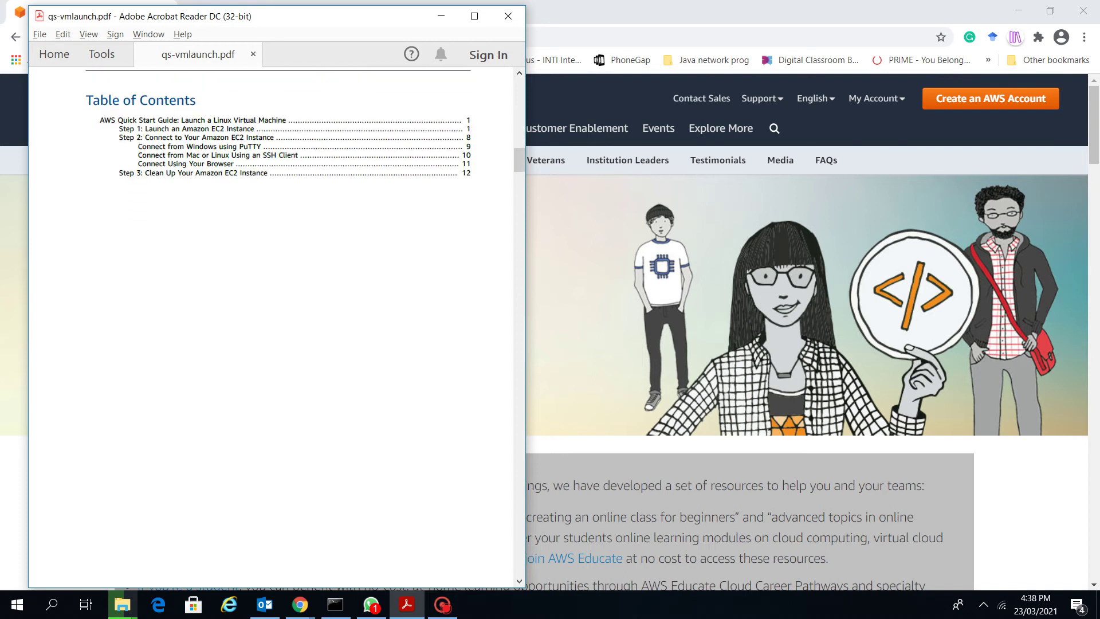
{"action": "scroll", "coordinate": [271, 327], "scroll_direction": "up", "scroll_amount": 5}
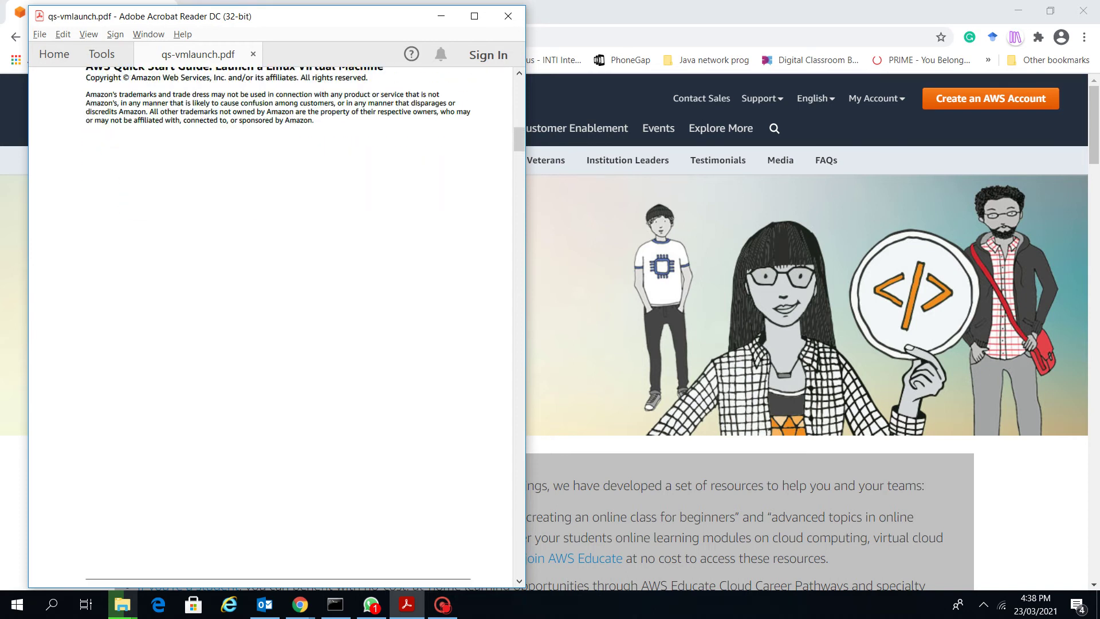
{"action": "scroll", "coordinate": [271, 326], "scroll_direction": "down", "scroll_amount": 5}
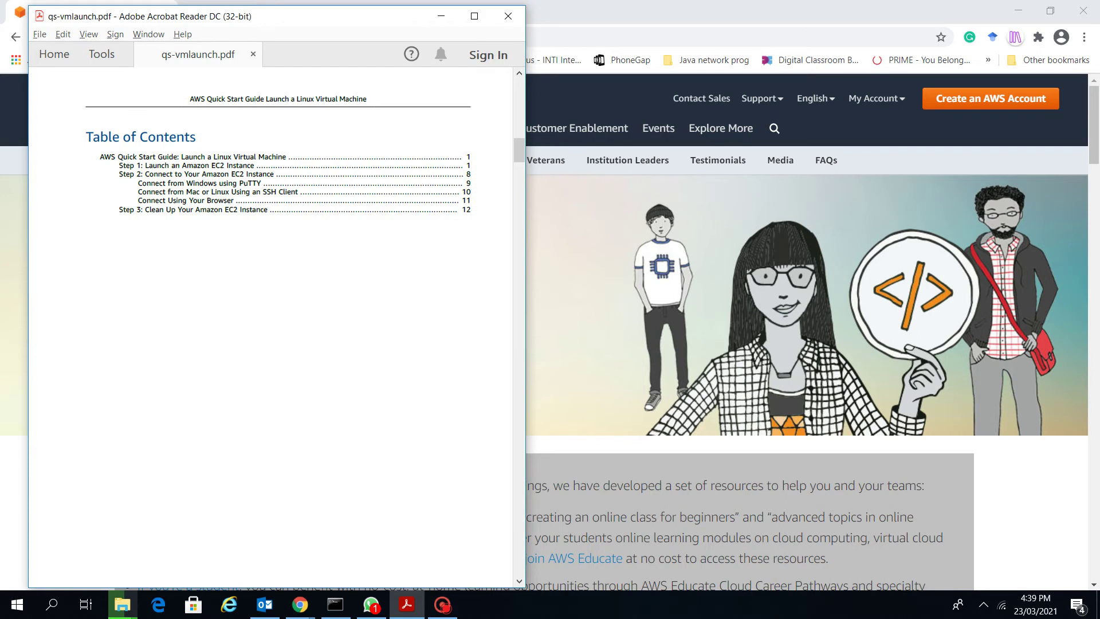
Read the guide's introduction to launching a Linux virtual machine, including the AWS Free Tier mention and the sign-up procedure
{"action": "scroll", "coordinate": [277, 327], "scroll_direction": "down", "scroll_amount": 2}
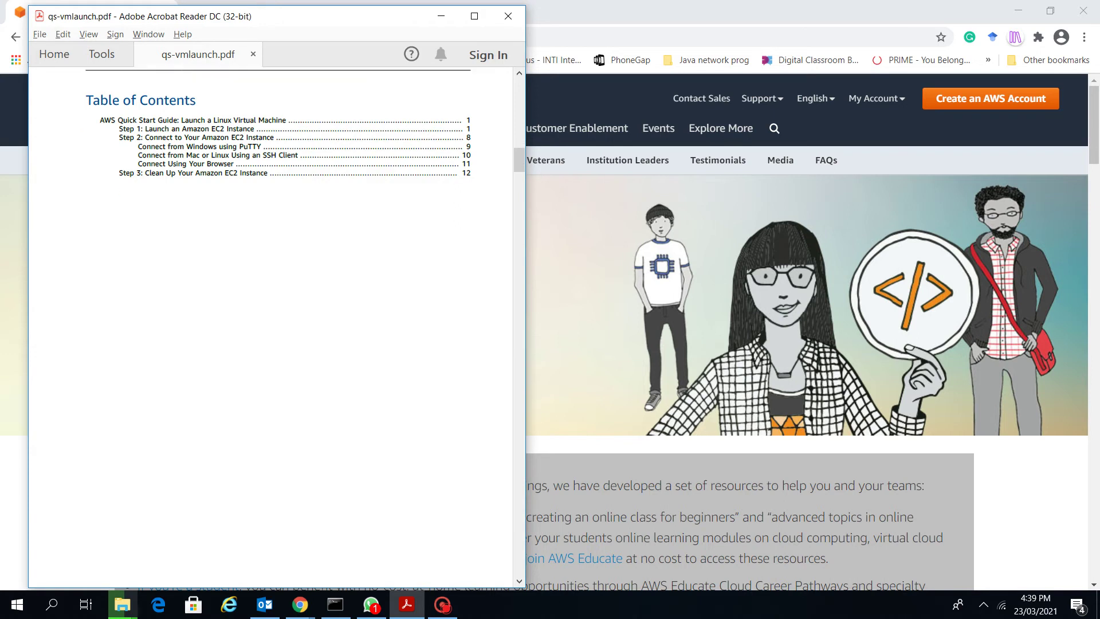
{"action": "scroll", "coordinate": [277, 326], "scroll_direction": "down", "scroll_amount": 5}
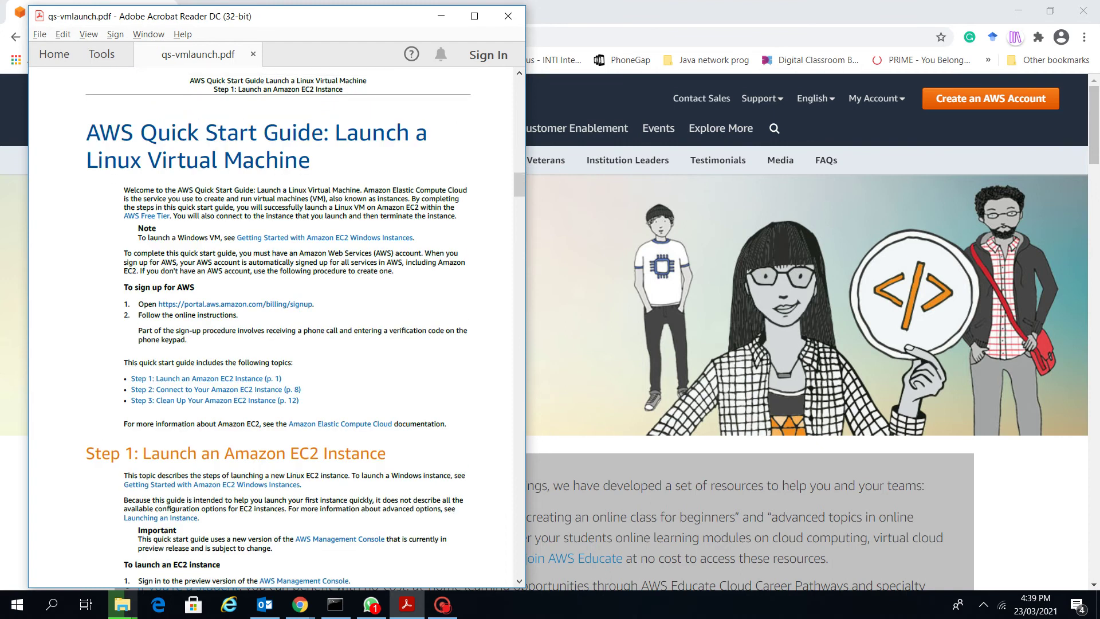
{"action": "scroll", "coordinate": [276, 326], "scroll_direction": "up", "scroll_amount": 1}
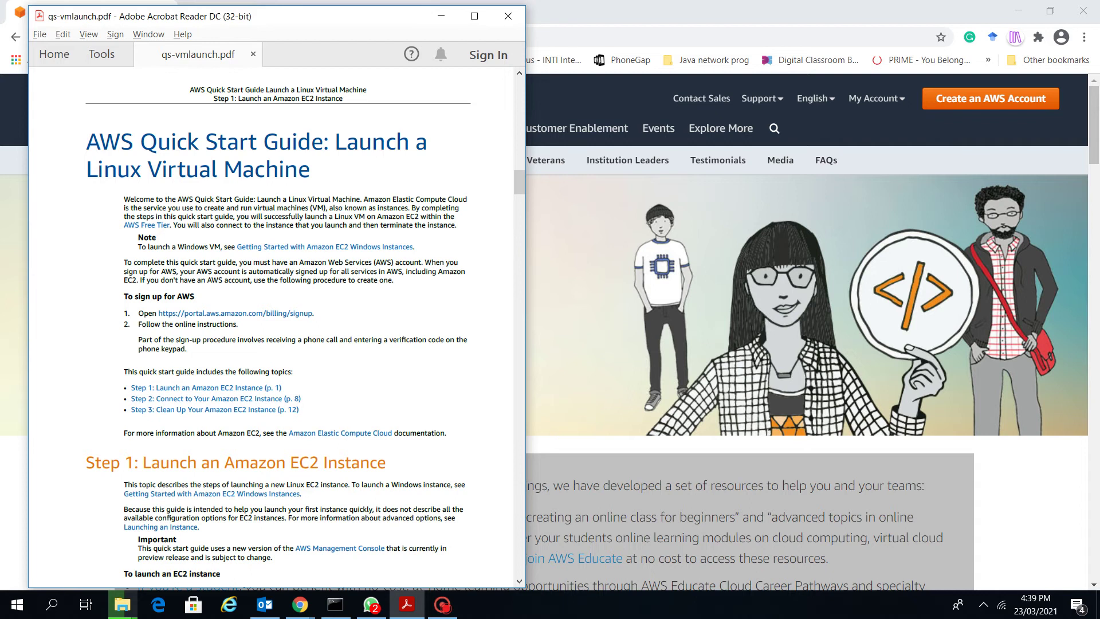
{"action": "scroll", "coordinate": [299, 326], "scroll_direction": "down", "scroll_amount": 1}
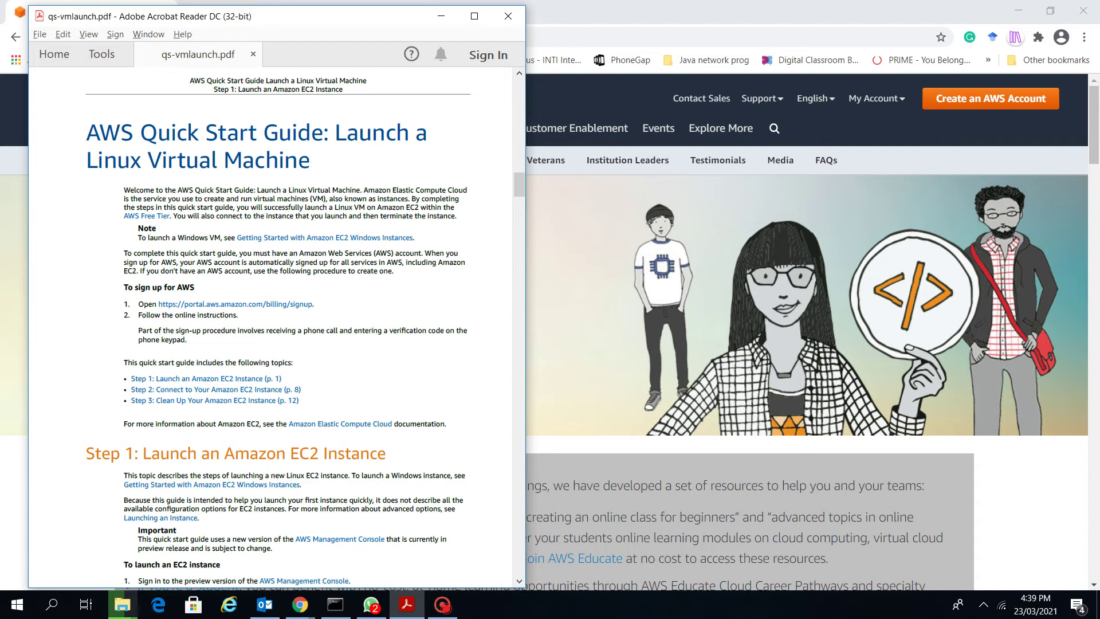
{"action": "left_click_drag", "start_coordinate": [336, 133], "coordinate": [310, 162]}
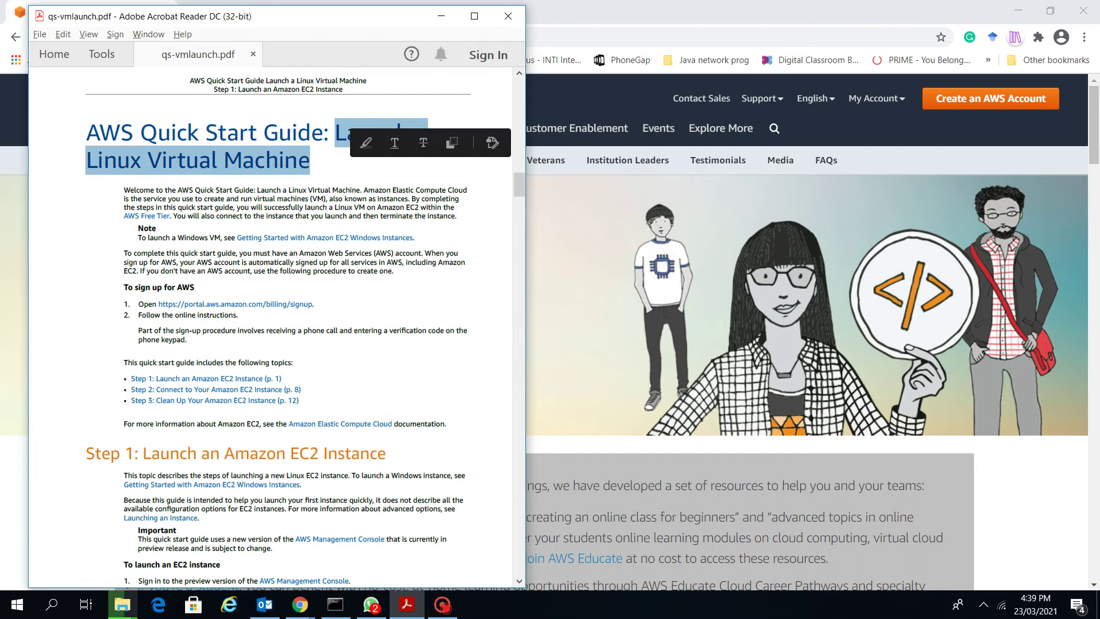
{"action": "left_click", "coordinate": [314, 161]}
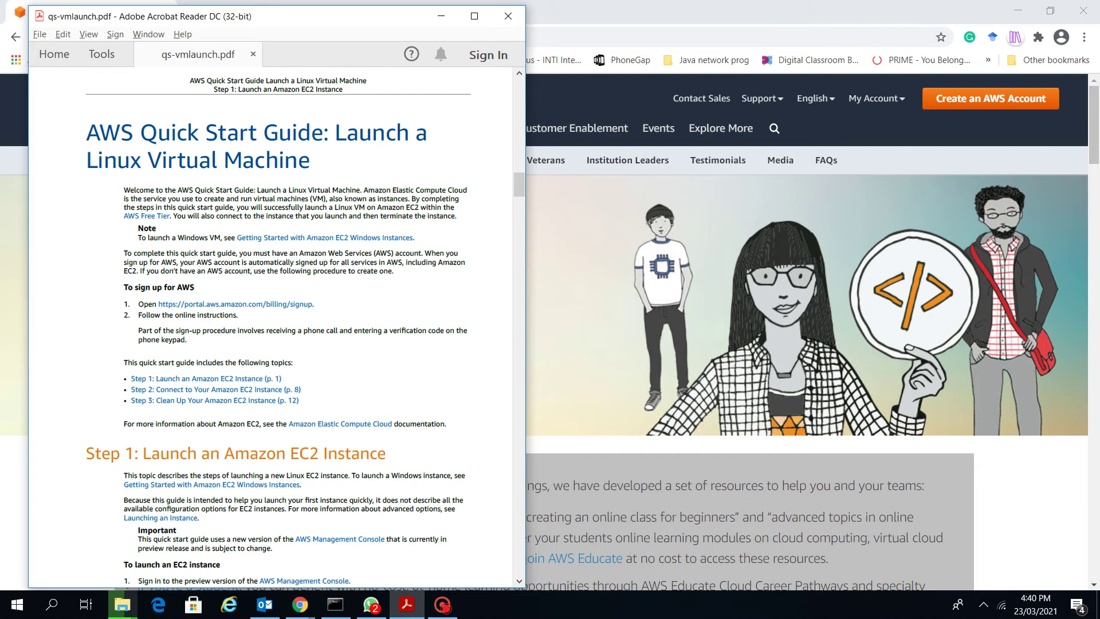
{"action": "left_click_drag", "start_coordinate": [170, 216], "coordinate": [124, 216]}
{"action": "left_click", "coordinate": [171, 216]}
{"action": "scroll", "coordinate": [172, 206], "scroll_direction": "down", "scroll_amount": 1}
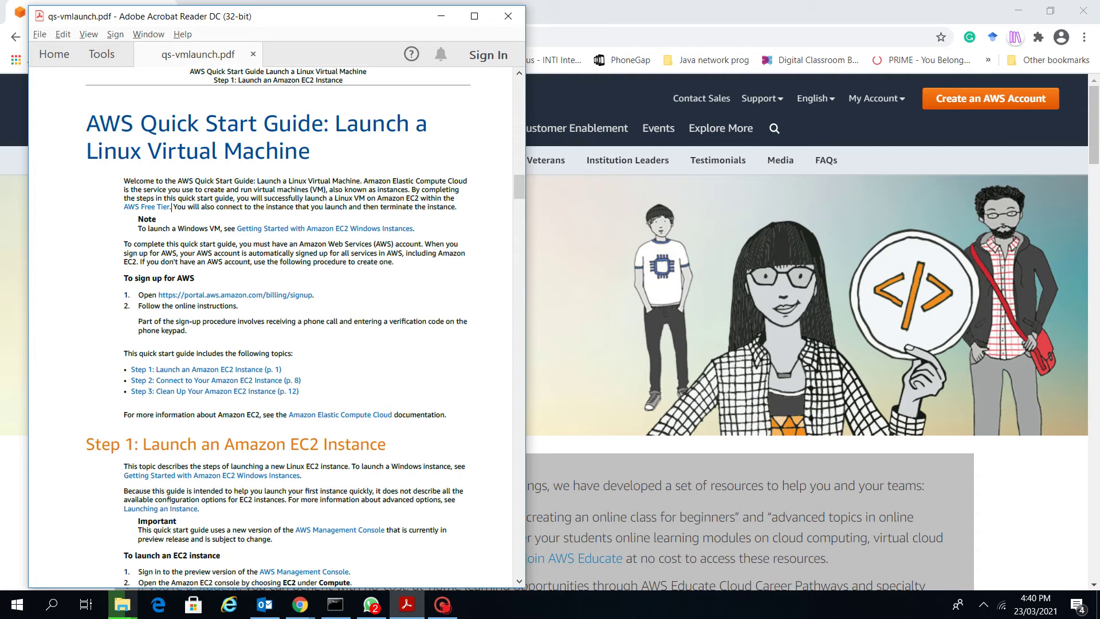
{"action": "scroll", "coordinate": [172, 197], "scroll_direction": "down", "scroll_amount": 1}
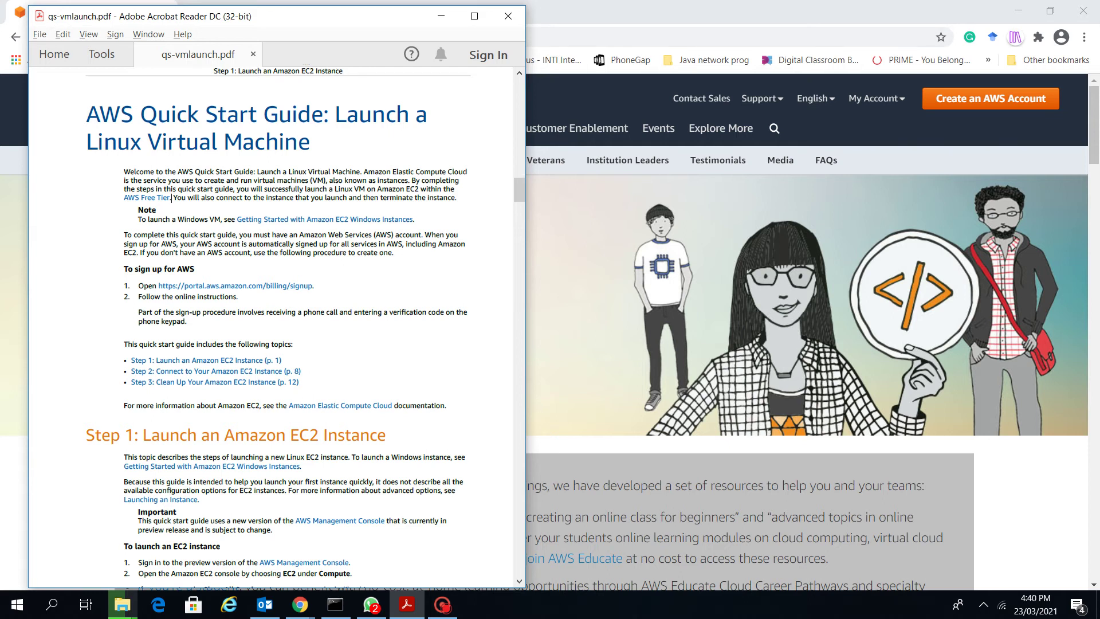
Switch to Chrome and sign in to AWS Educate with the saved student account email and its password
{"action": "key", "text": "alt+Tab"}
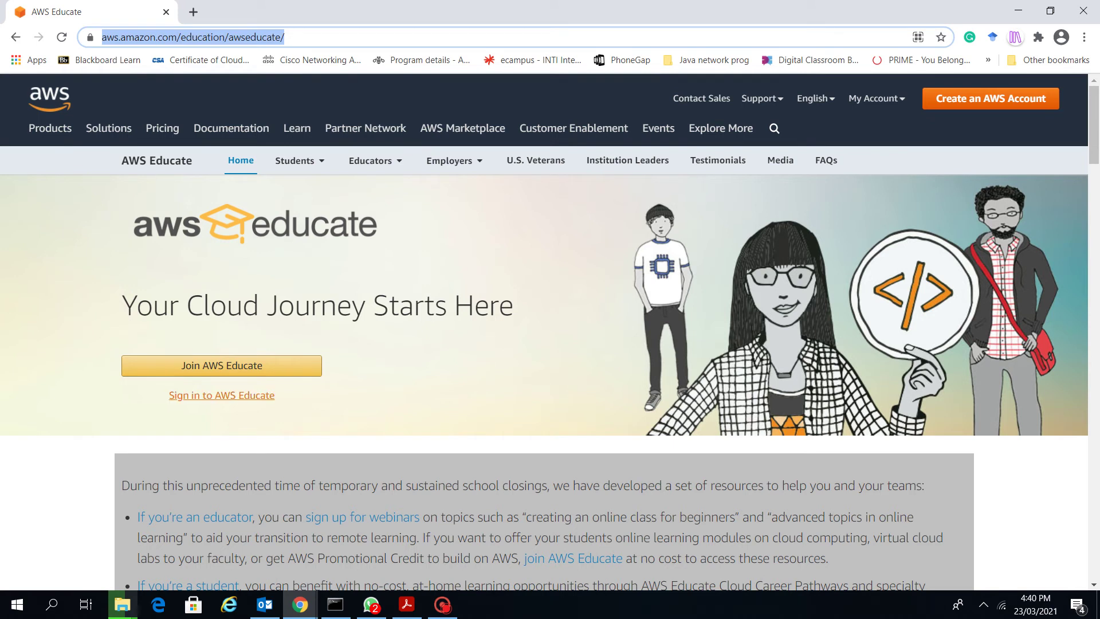
{"action": "left_click", "coordinate": [221, 396]}
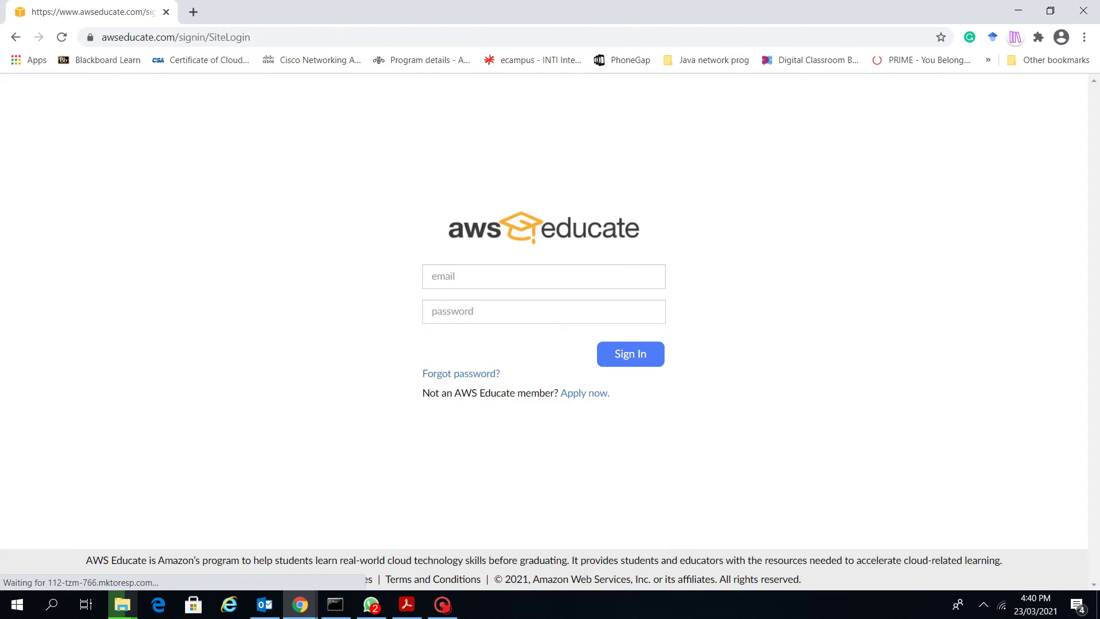
{"action": "left_click", "coordinate": [544, 277]}
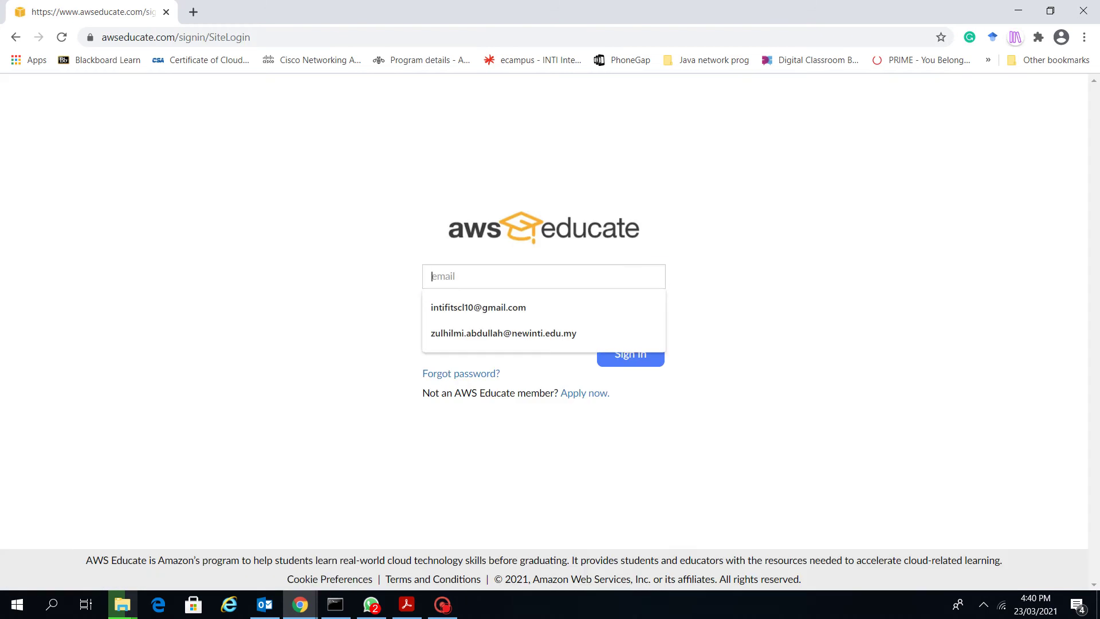
{"action": "key", "text": "Down"}
{"action": "key", "text": "Return"}
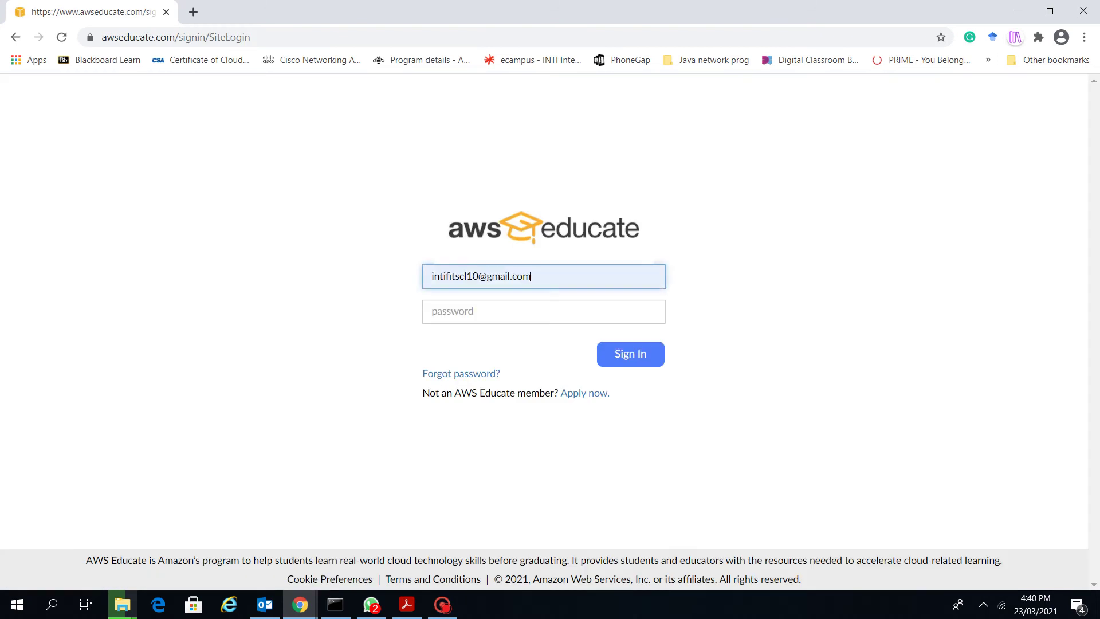
{"action": "key", "text": "Tab"}
{"action": "type", "text": "•"}
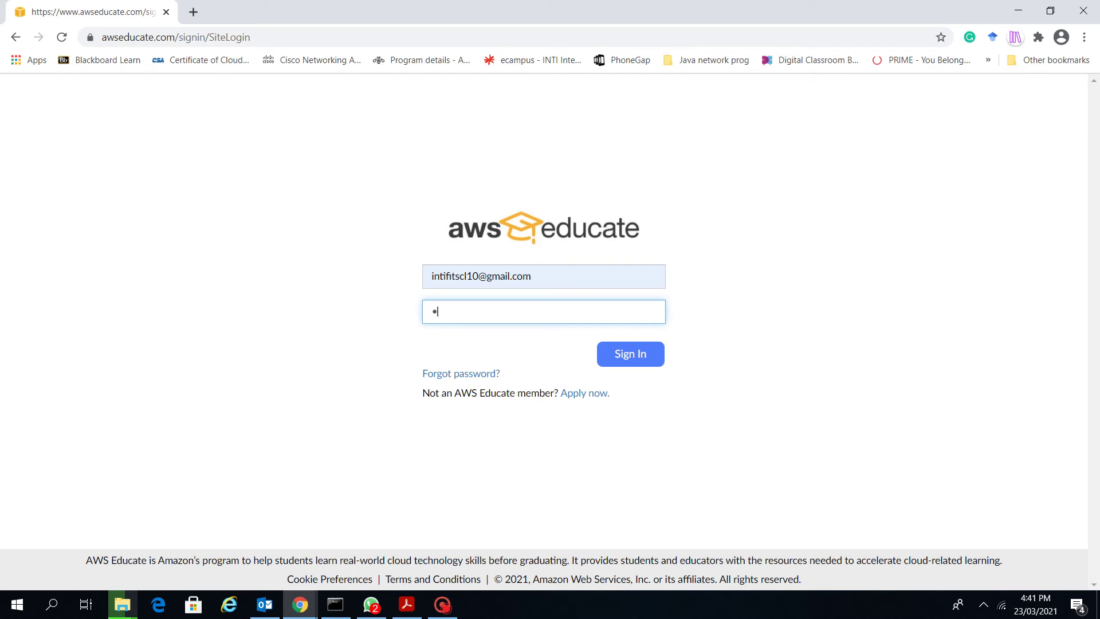
{"action": "key", "text": "BackSpace"}
{"action": "type", "text": "•••••••••"}
{"action": "left_click", "coordinate": [631, 353]}
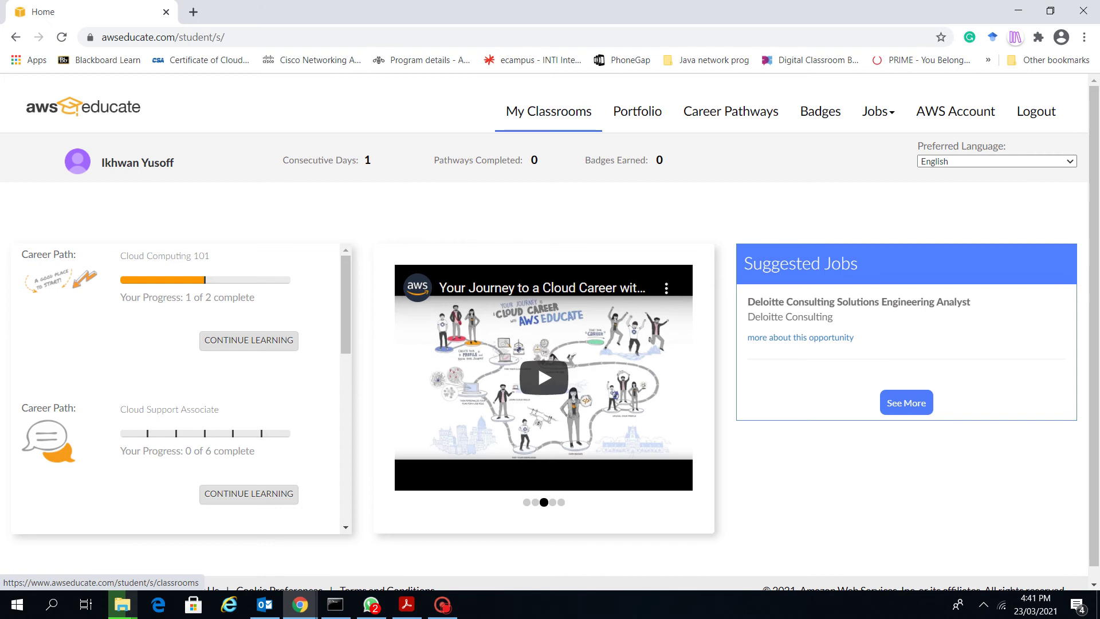
Go to the Fundamentals of Operating System classroom from My Classrooms and continue to its Vocareum workbench
{"action": "left_click", "coordinate": [549, 111]}
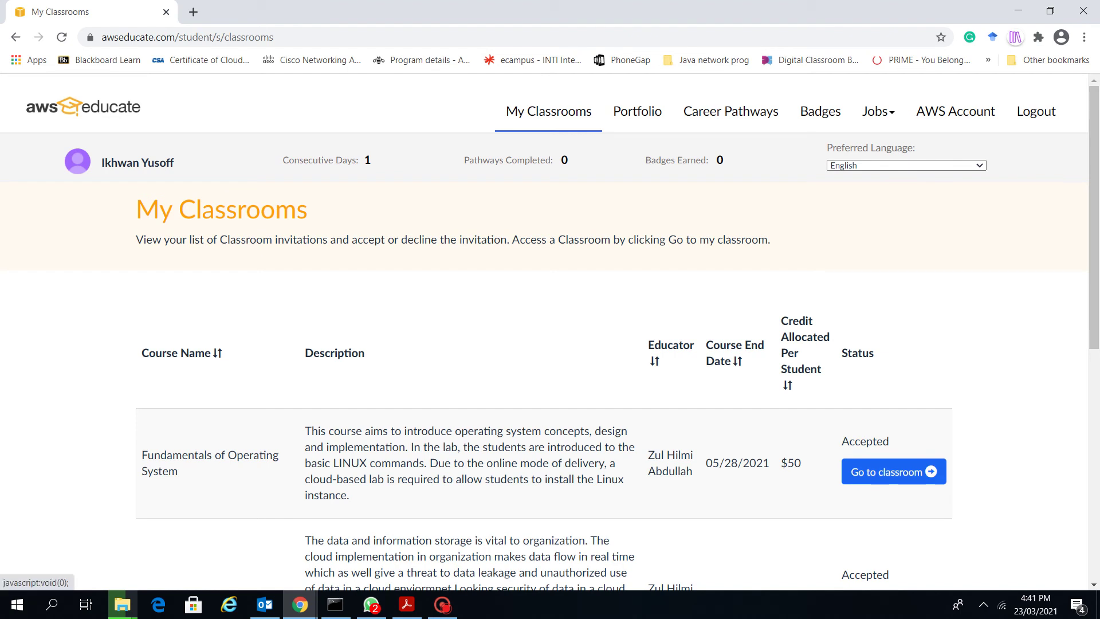
{"action": "left_click", "coordinate": [894, 471]}
{"action": "left_click", "coordinate": [665, 375]}
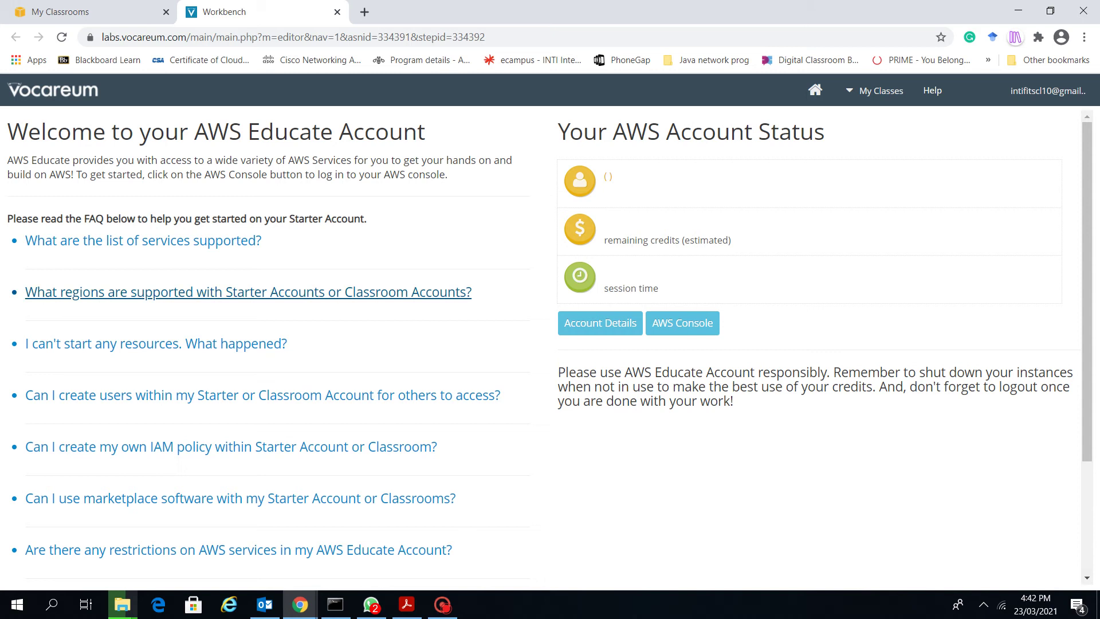
Review the workbench's AWS account status, its FAQ list and the reminder about responsible account use and logging out
{"action": "left_click_drag", "start_coordinate": [552, 133], "coordinate": [828, 135]}
{"action": "left_click", "coordinate": [830, 137]}
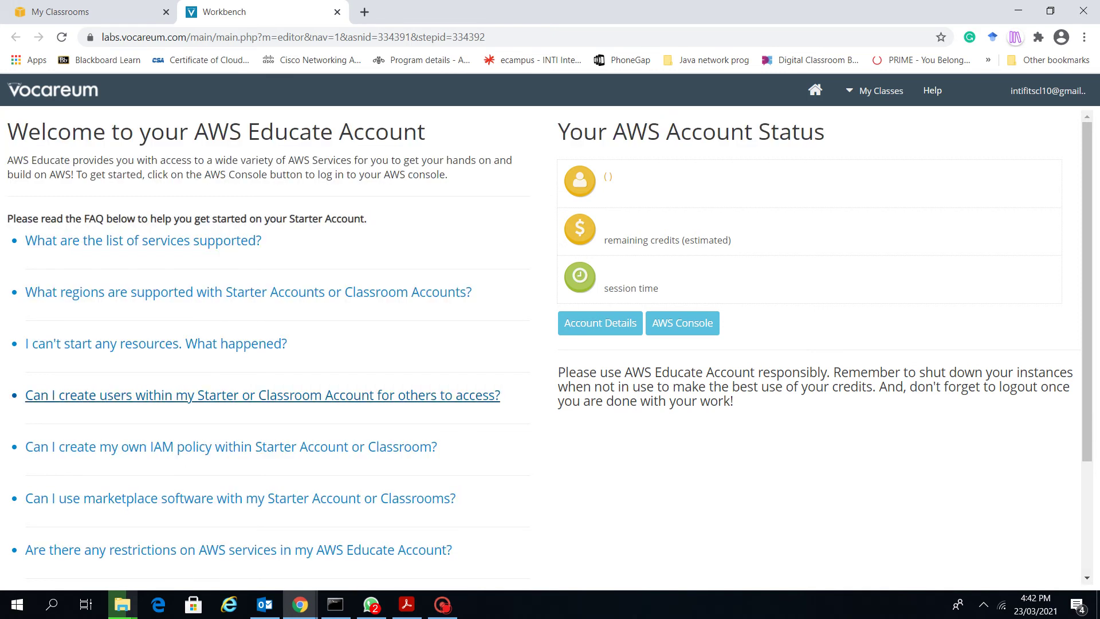
{"action": "scroll", "coordinate": [229, 396], "scroll_direction": "down", "scroll_amount": 2}
{"action": "scroll", "coordinate": [229, 397], "scroll_direction": "up", "scroll_amount": 2}
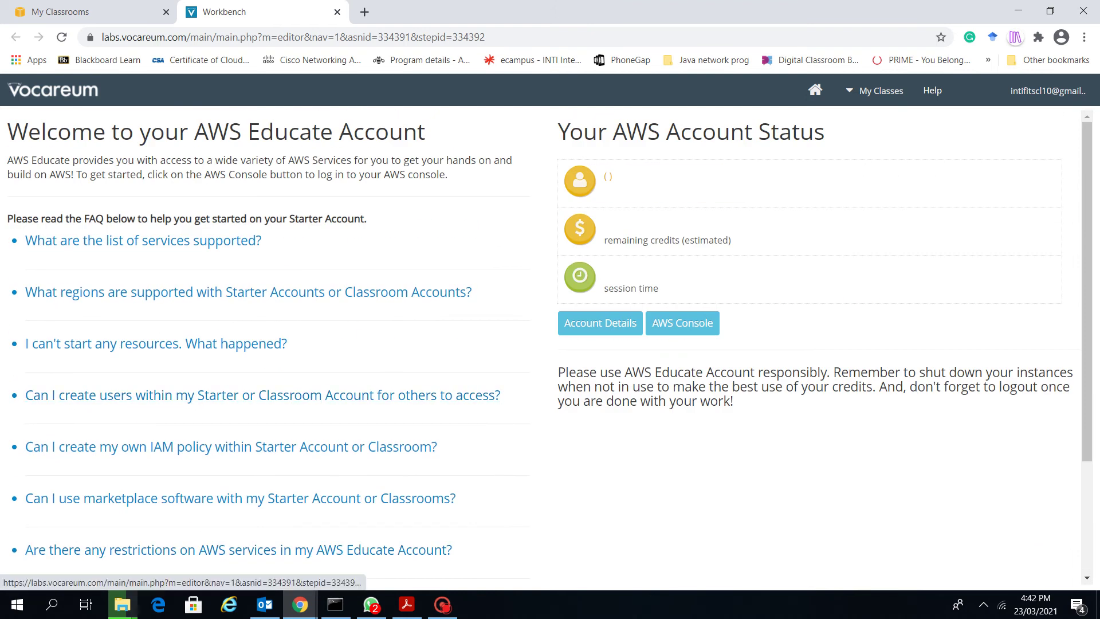
{"action": "scroll", "coordinate": [155, 197], "scroll_direction": "down", "scroll_amount": 2}
{"action": "scroll", "coordinate": [155, 196], "scroll_direction": "up", "scroll_amount": 2}
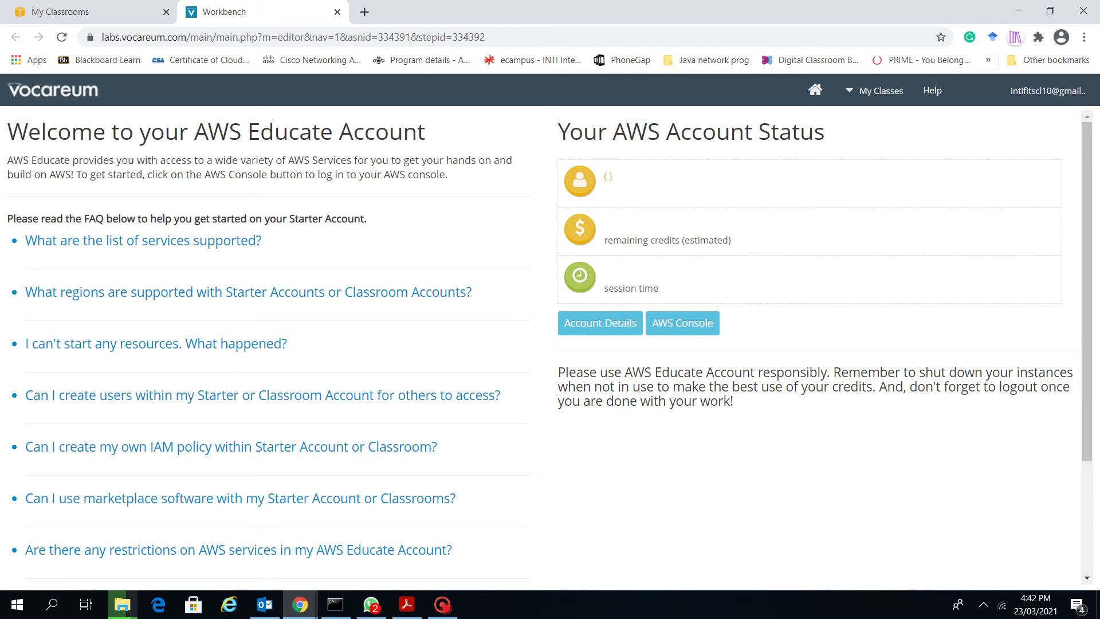
{"action": "left_click_drag", "start_coordinate": [557, 373], "coordinate": [827, 373]}
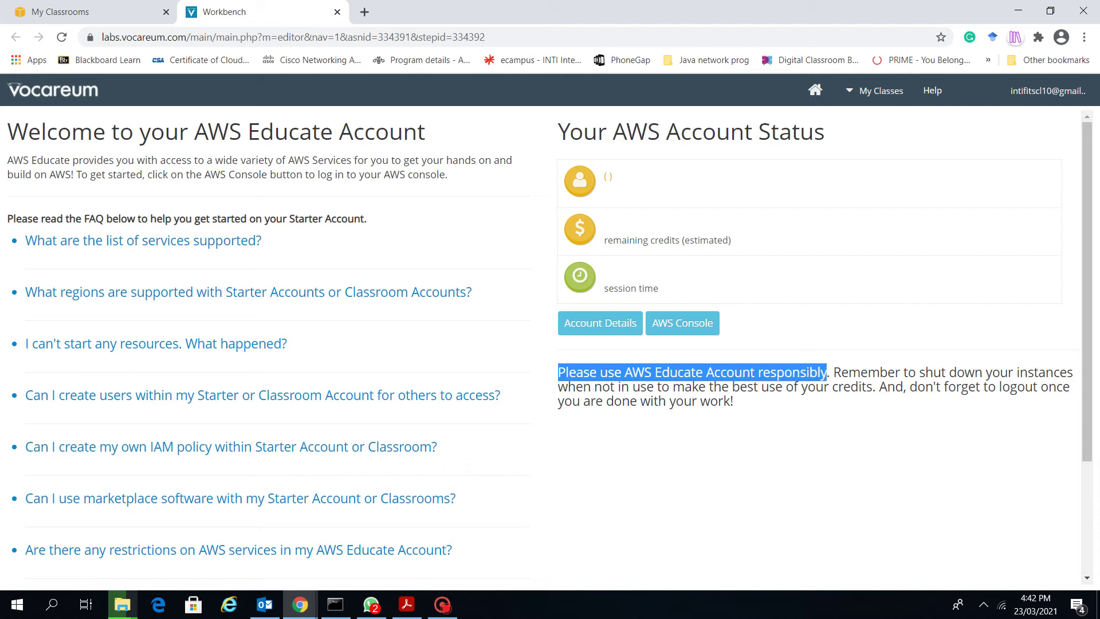
{"action": "left_click_drag", "start_coordinate": [829, 372], "coordinate": [733, 401]}
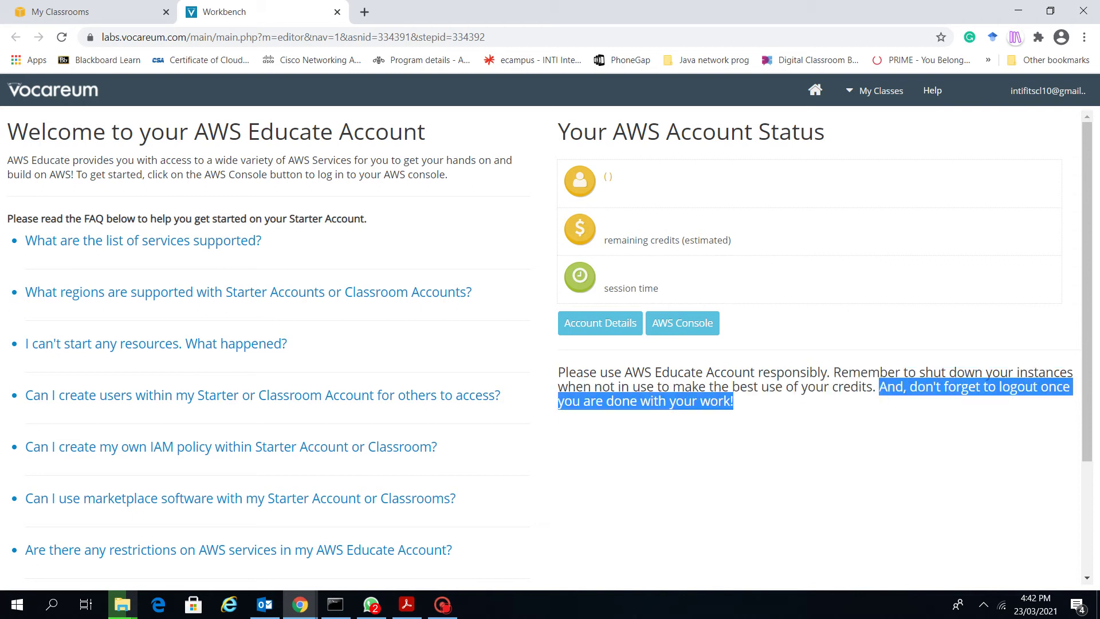
Open the AWS Management Console from the workbench and switch back to the quick start guide in Acrobat Reader
{"action": "left_click", "coordinate": [682, 323]}
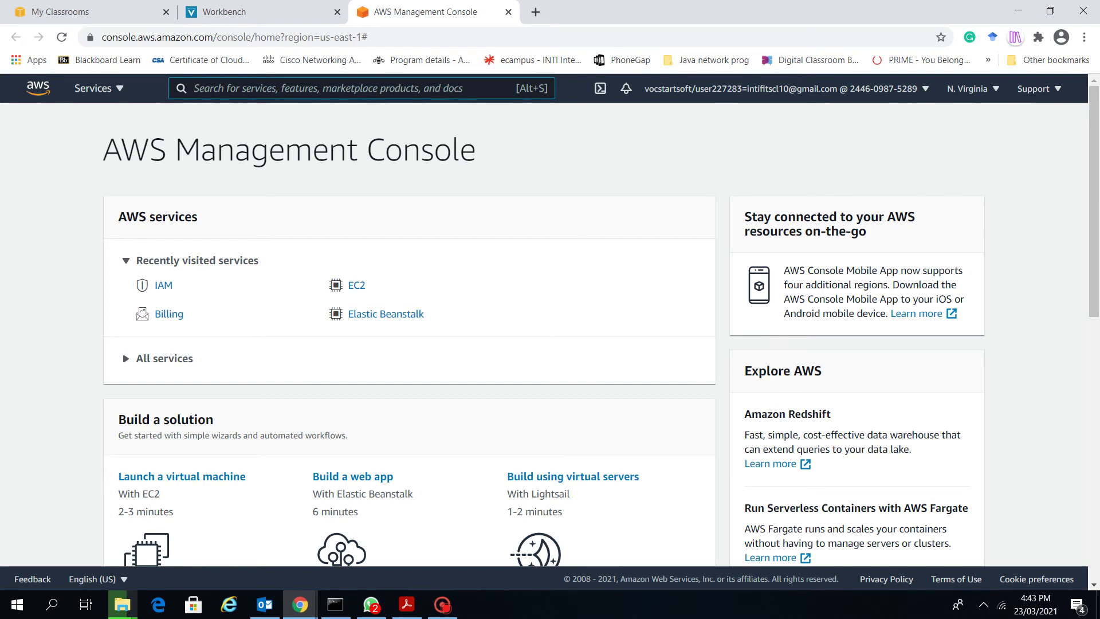
{"action": "key", "text": "alt+Tab"}
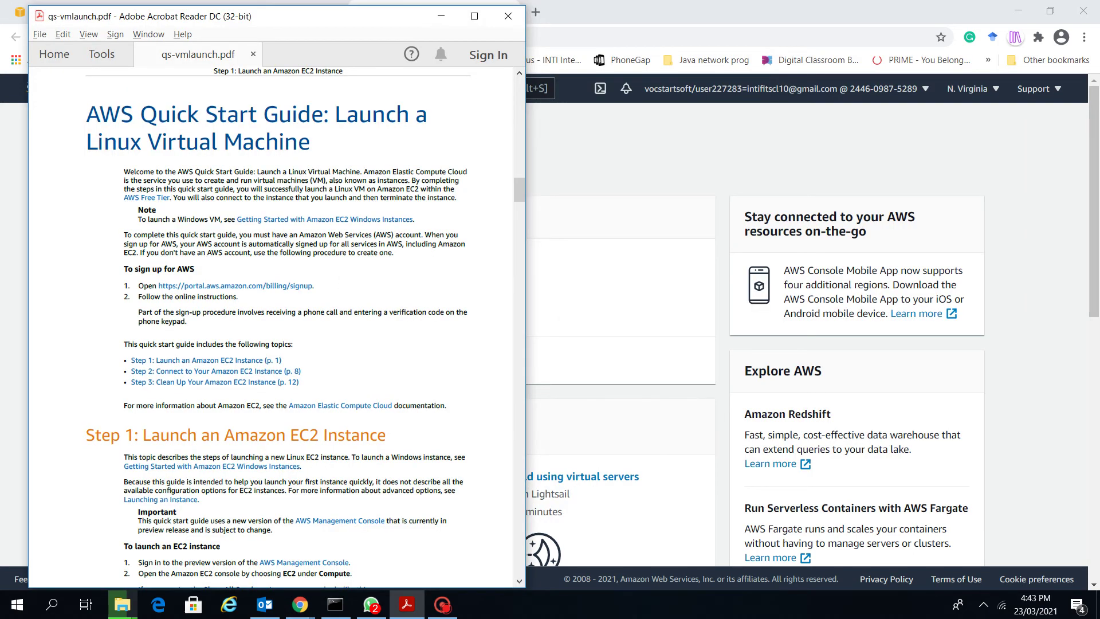
Read the quick start guide's introduction, AWS sign-up instructions and topic list, enlarging the page for legibility
{"action": "scroll", "coordinate": [171, 179], "scroll_direction": "down", "scroll_amount": 1}
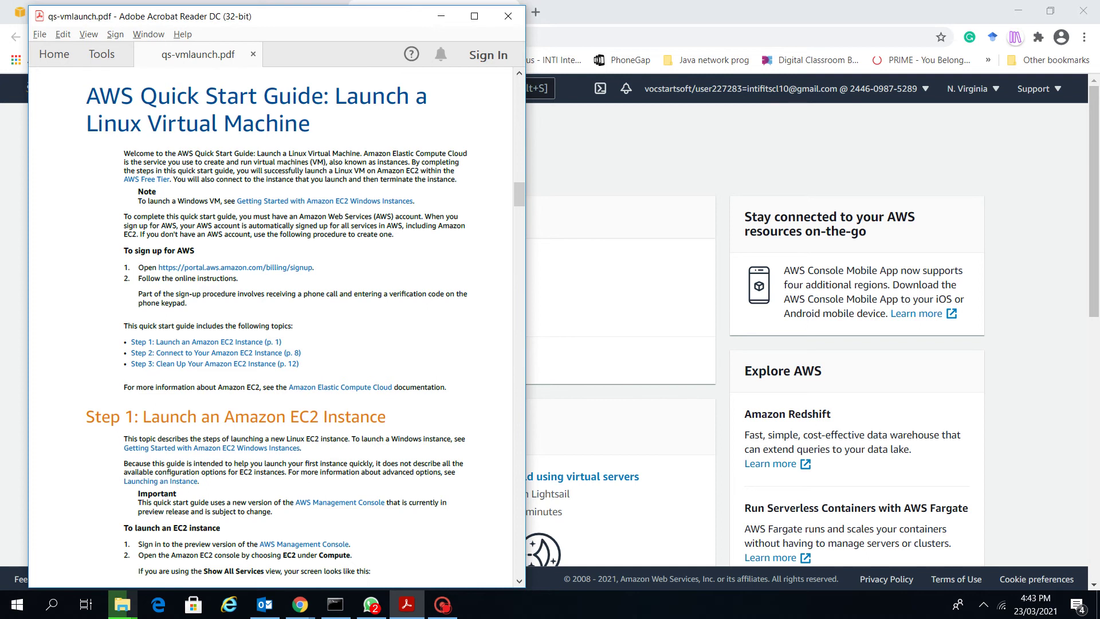
{"action": "scroll", "coordinate": [171, 161], "scroll_direction": "down", "scroll_amount": 1}
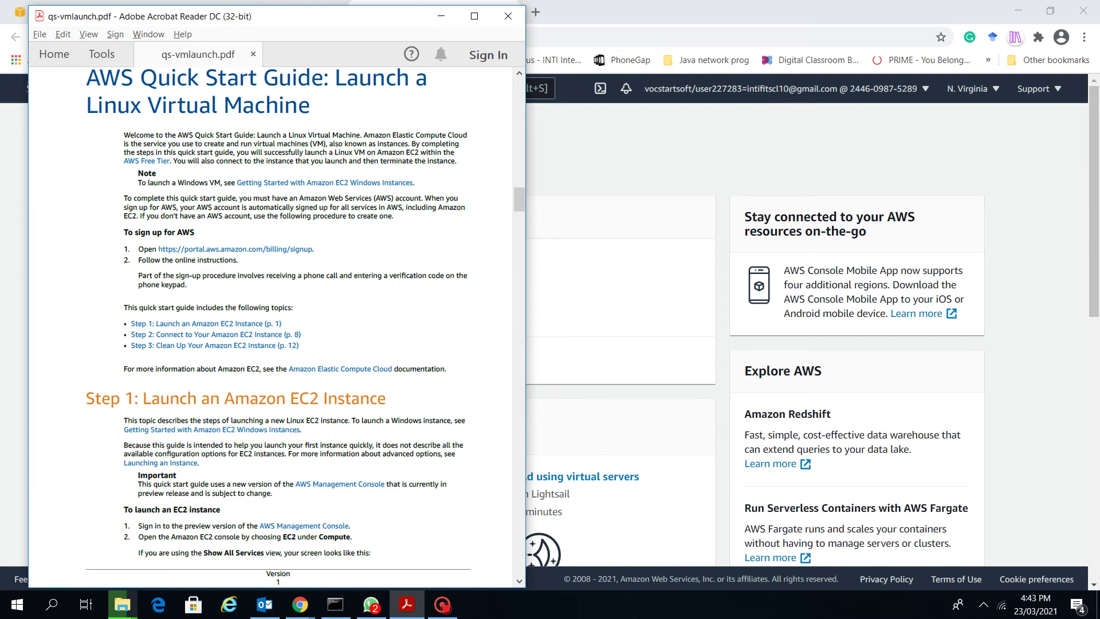
{"action": "mouse_move", "coordinate": [123, 232]}
{"action": "left_mouse_down"}
{"action": "mouse_move", "coordinate": [302, 276]}
{"action": "mouse_move", "coordinate": [137, 259]}
{"action": "mouse_move", "coordinate": [189, 276]}
{"action": "mouse_move", "coordinate": [265, 276]}
{"action": "mouse_move", "coordinate": [265, 248]}
{"action": "mouse_move", "coordinate": [248, 276]}
{"action": "left_mouse_up"}
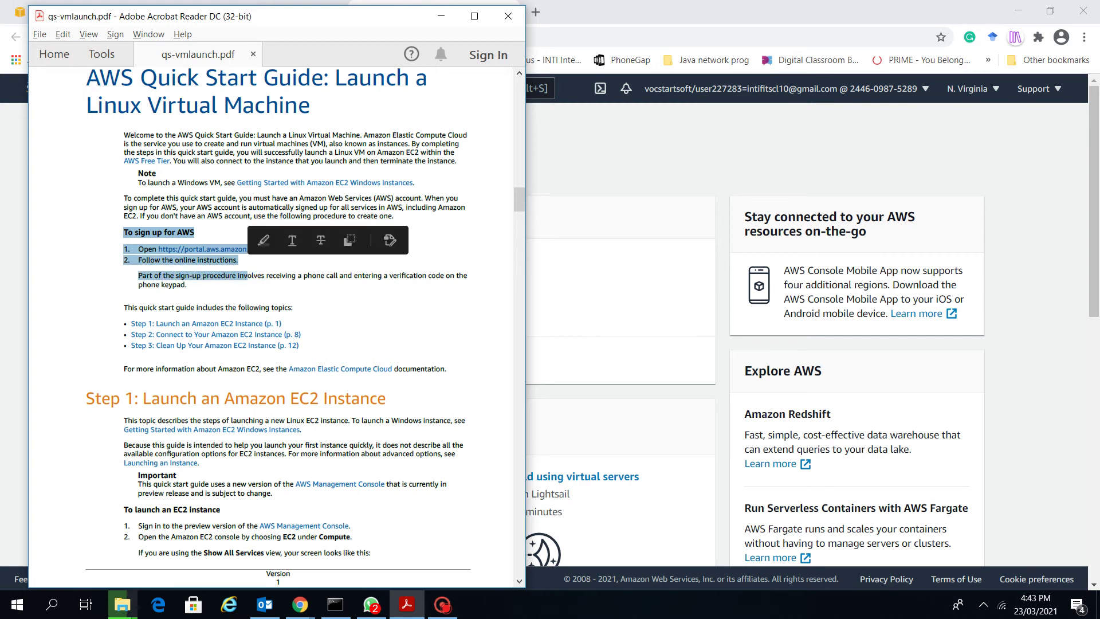
{"action": "scroll", "coordinate": [276, 321], "scroll_direction": "down", "scroll_amount": 10}
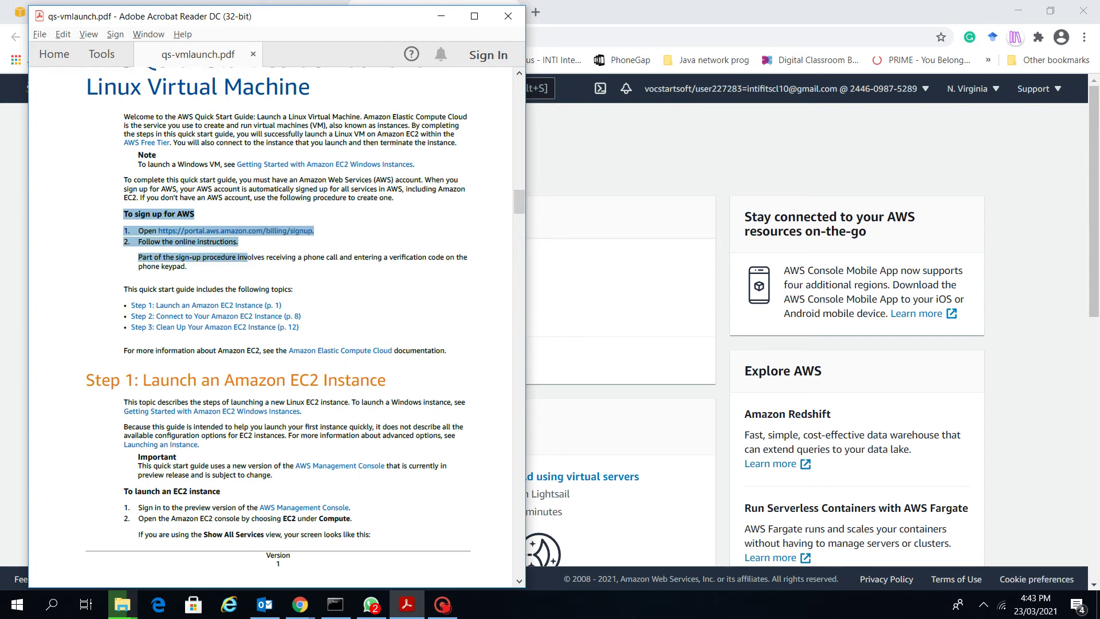
{"action": "scroll", "coordinate": [277, 321], "scroll_direction": "up", "scroll_amount": 10}
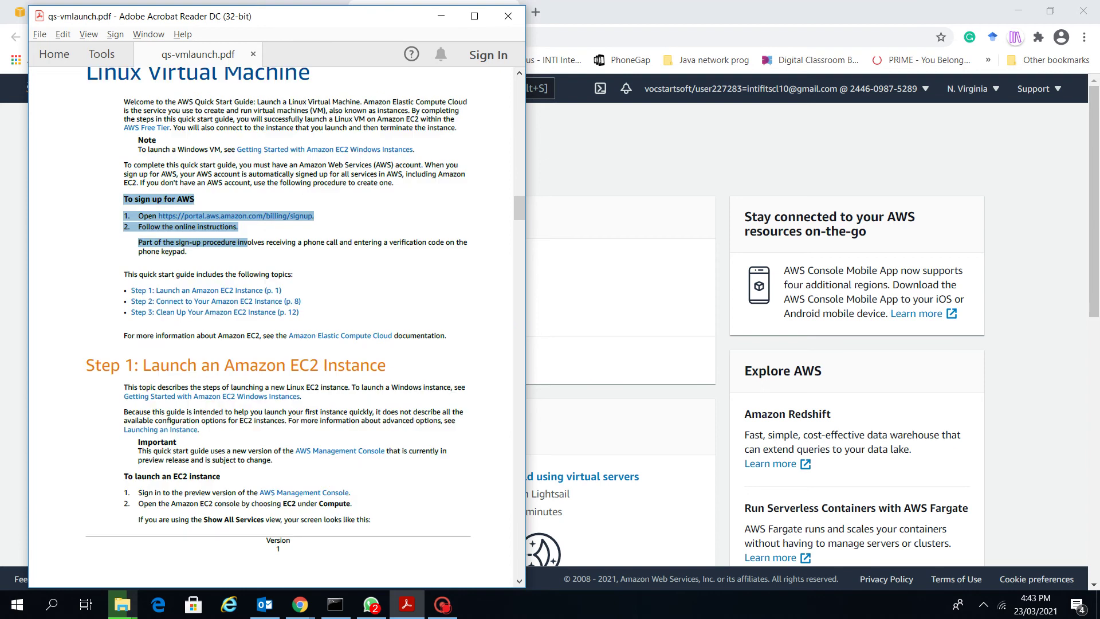
{"action": "scroll", "coordinate": [247, 372], "scroll_direction": "up", "scroll_amount": 2}
{"action": "scroll", "coordinate": [248, 373], "scroll_direction": "down", "scroll_amount": 1}
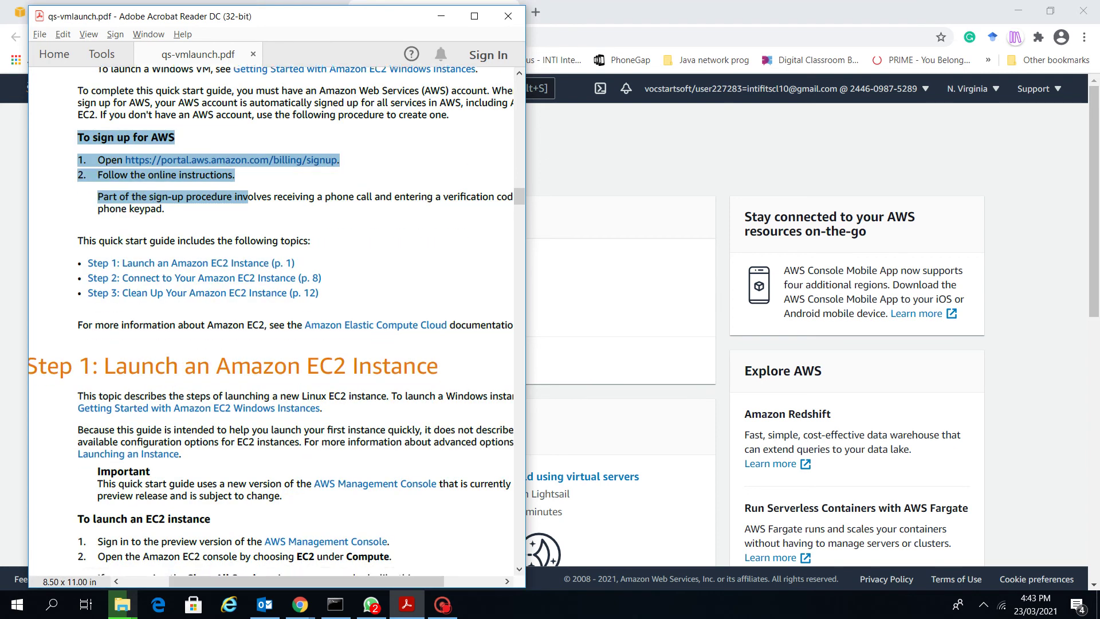
{"action": "scroll", "coordinate": [171, 401], "scroll_direction": "down", "scroll_amount": 2}
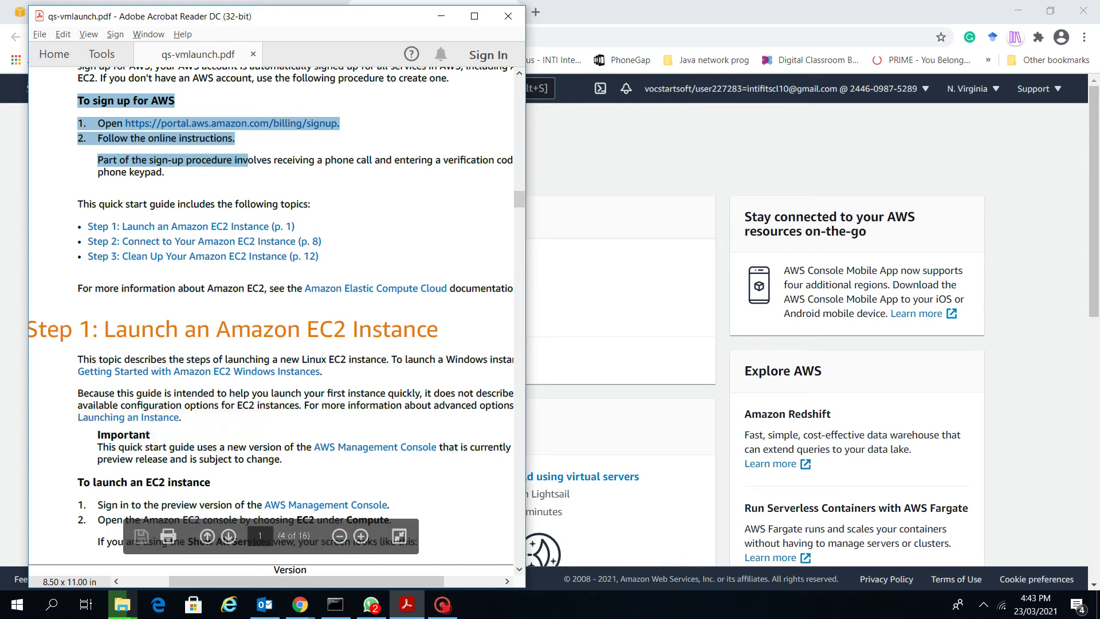
{"action": "scroll", "coordinate": [269, 327], "scroll_direction": "right", "scroll_amount": 3}
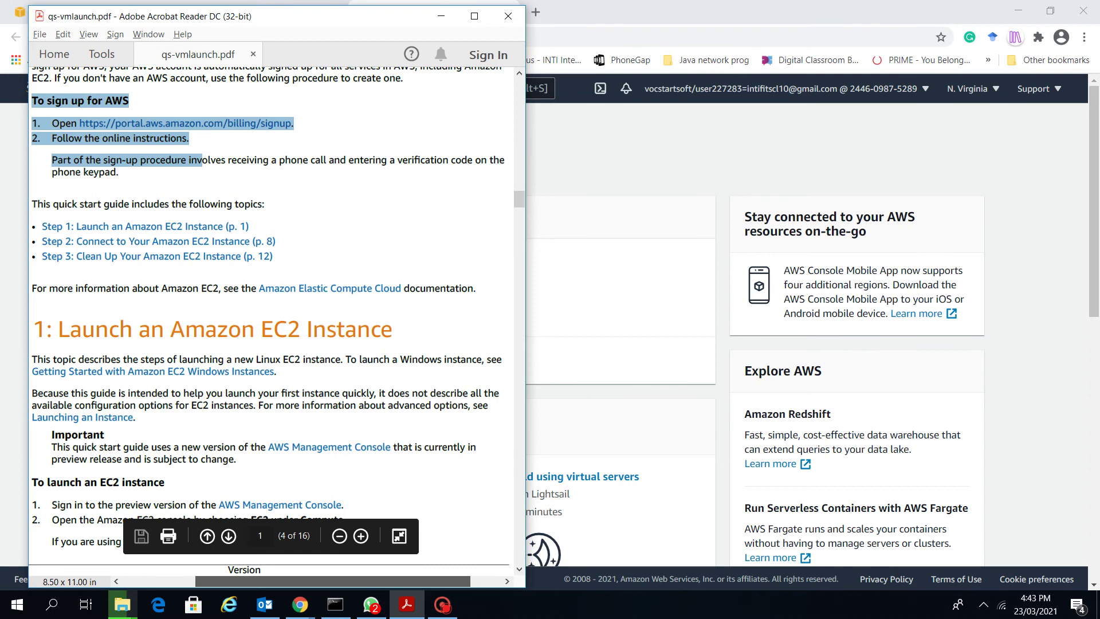
{"action": "scroll", "coordinate": [272, 321], "scroll_direction": "left", "scroll_amount": 2}
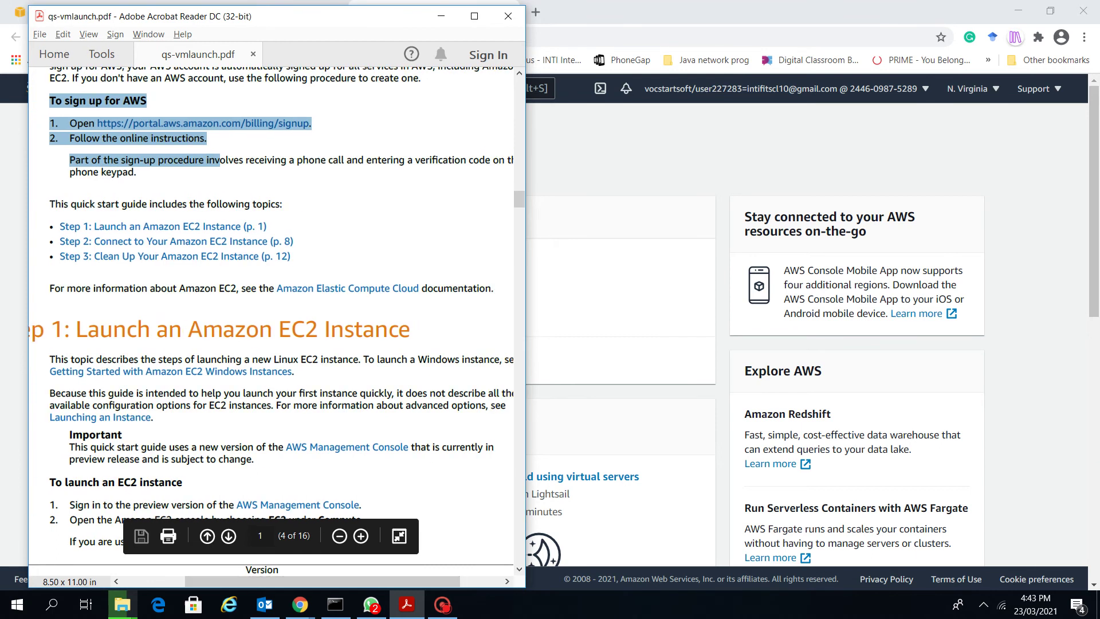
{"action": "scroll", "coordinate": [269, 321], "scroll_direction": "down", "scroll_amount": 1}
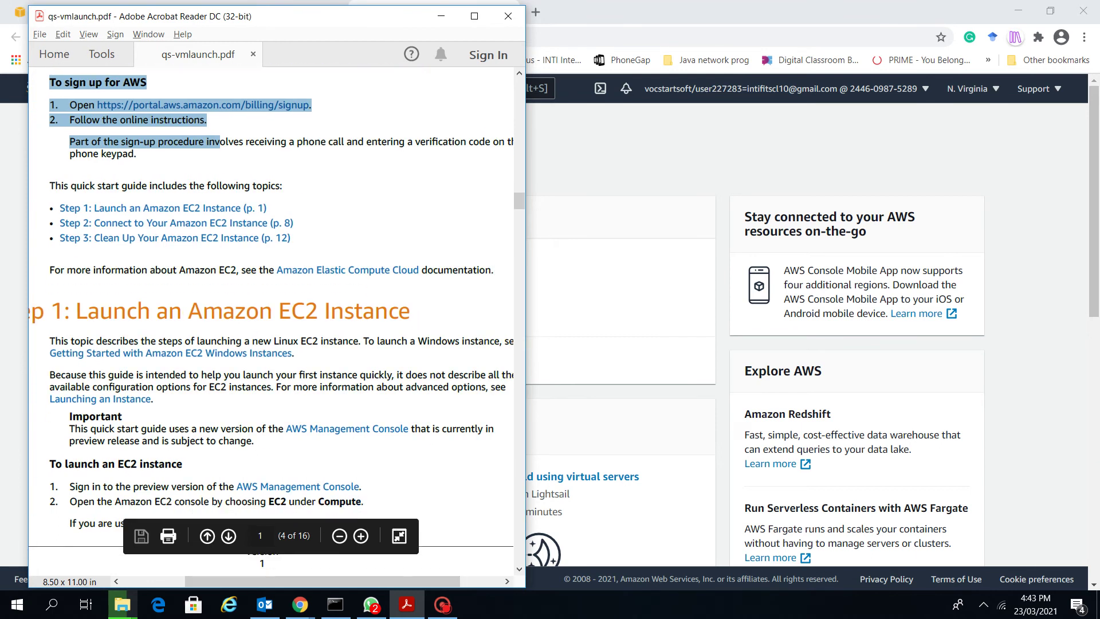
{"action": "scroll", "coordinate": [269, 413], "scroll_direction": "down", "scroll_amount": 1}
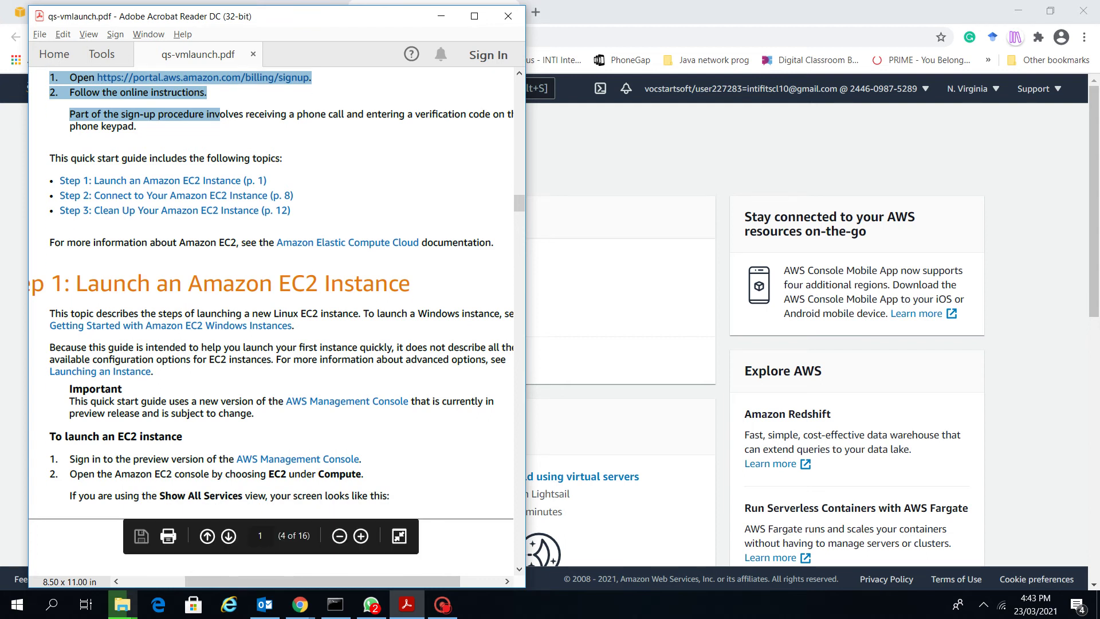
Read the introduction to Step 1: Launch an Amazon EC2 Instance and how to open the EC2 console under Compute
{"action": "left_click_drag", "start_coordinate": [241, 348], "coordinate": [393, 347]}
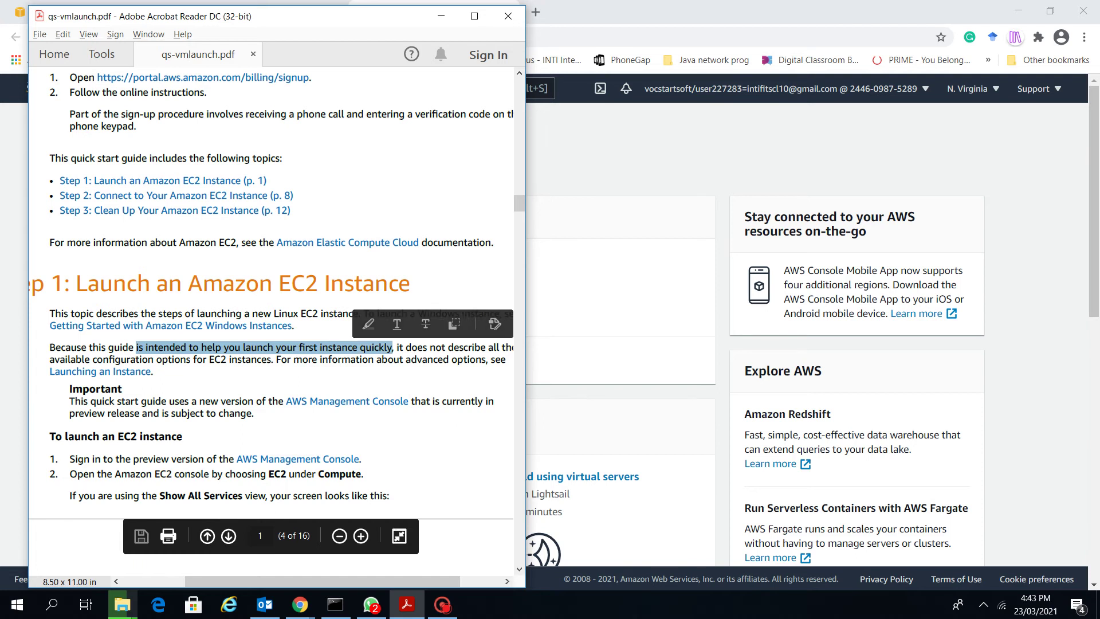
{"action": "left_click", "coordinate": [393, 347]}
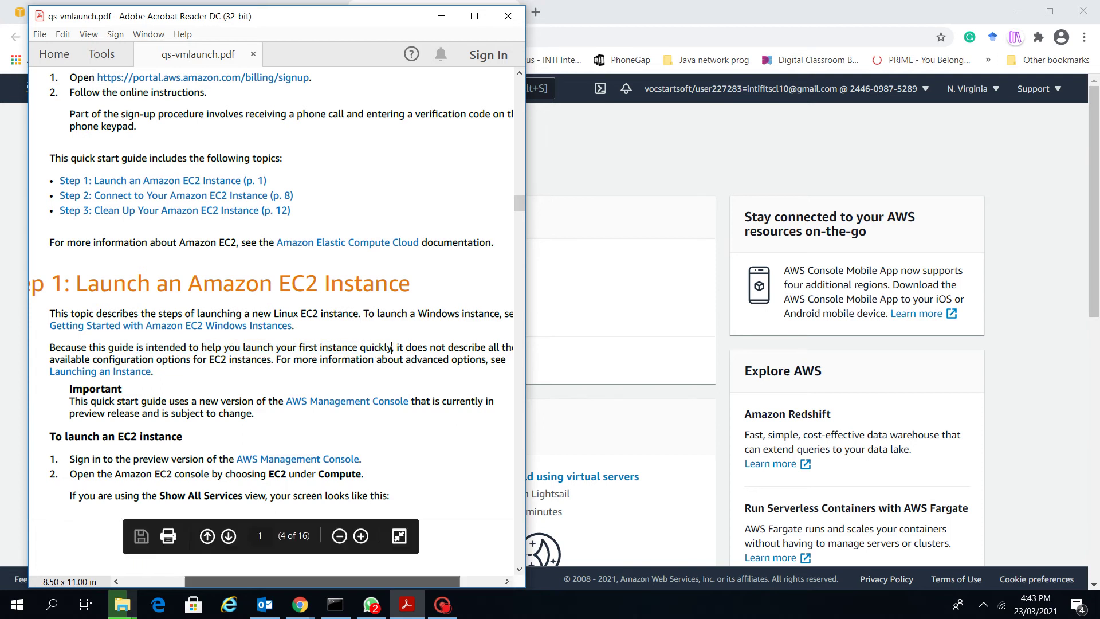
{"action": "scroll", "coordinate": [393, 347], "scroll_direction": "right", "scroll_amount": 2}
{"action": "scroll", "coordinate": [389, 347], "scroll_direction": "left", "scroll_amount": 2}
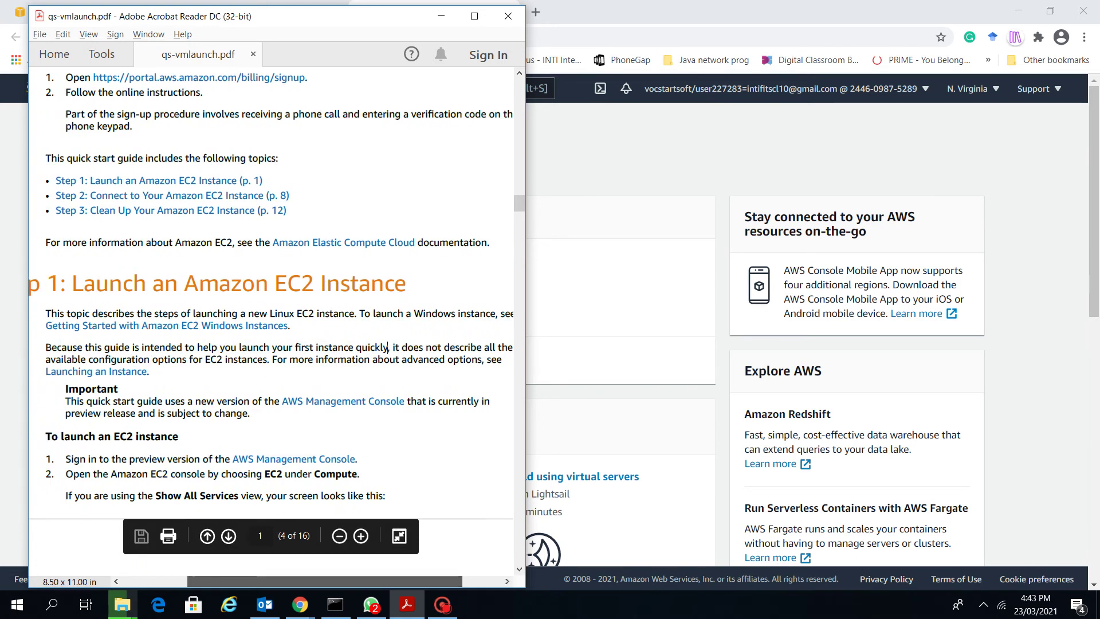
{"action": "scroll", "coordinate": [388, 348], "scroll_direction": "right", "scroll_amount": 1}
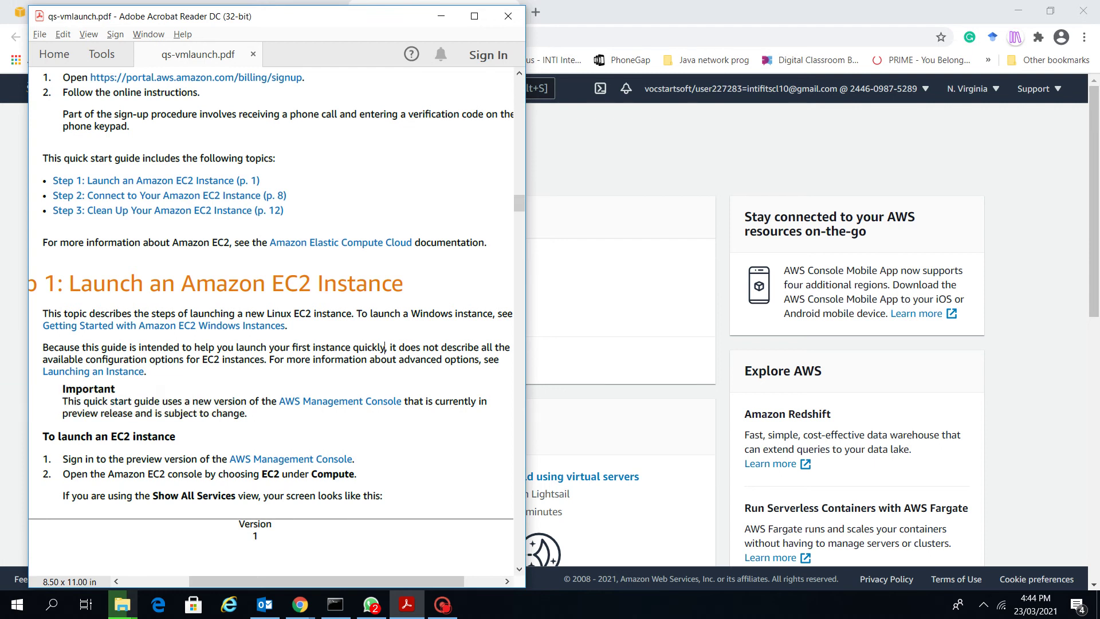
{"action": "scroll", "coordinate": [271, 321], "scroll_direction": "down", "scroll_amount": 10}
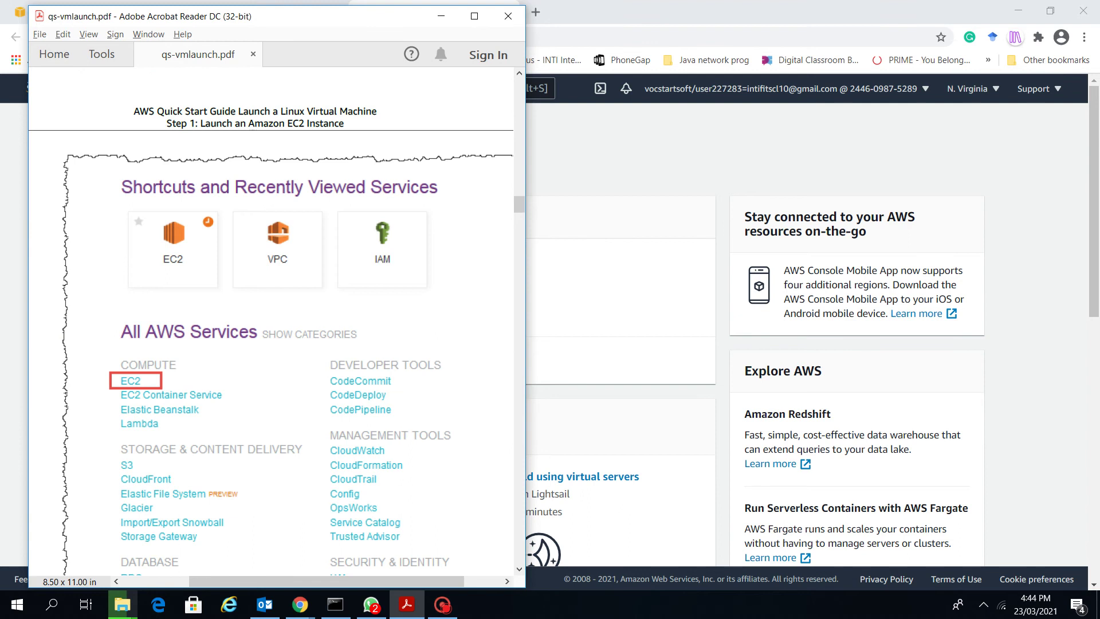
{"action": "scroll", "coordinate": [271, 321], "scroll_direction": "up", "scroll_amount": 8}
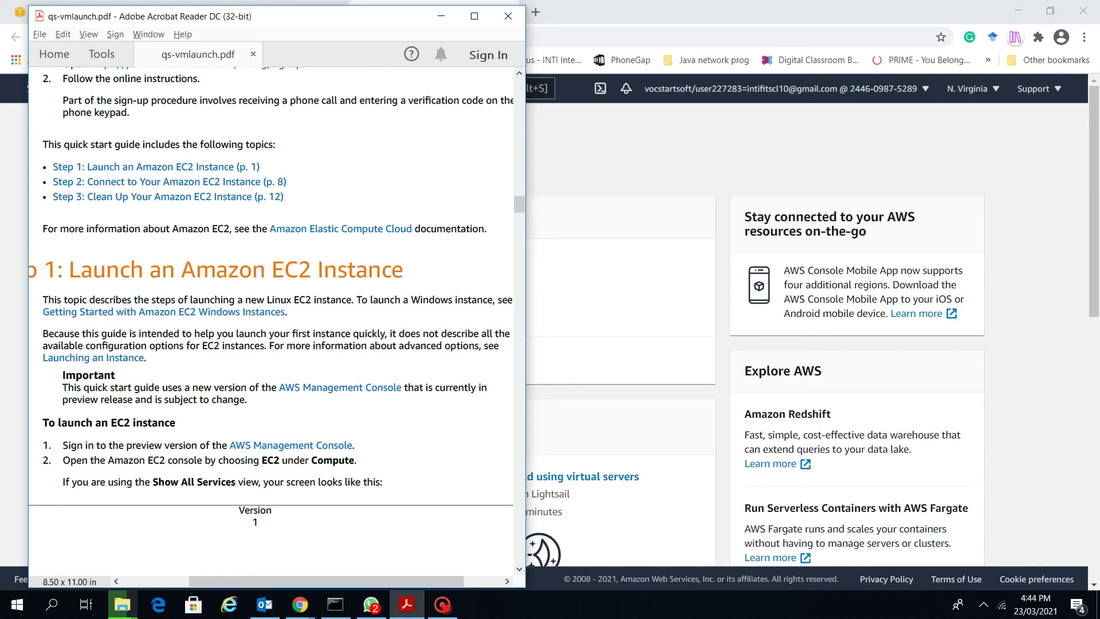
Switch to Chrome, browse the full list of AWS services in the console and open EC2 under Compute
{"action": "key", "text": "alt+Tab"}
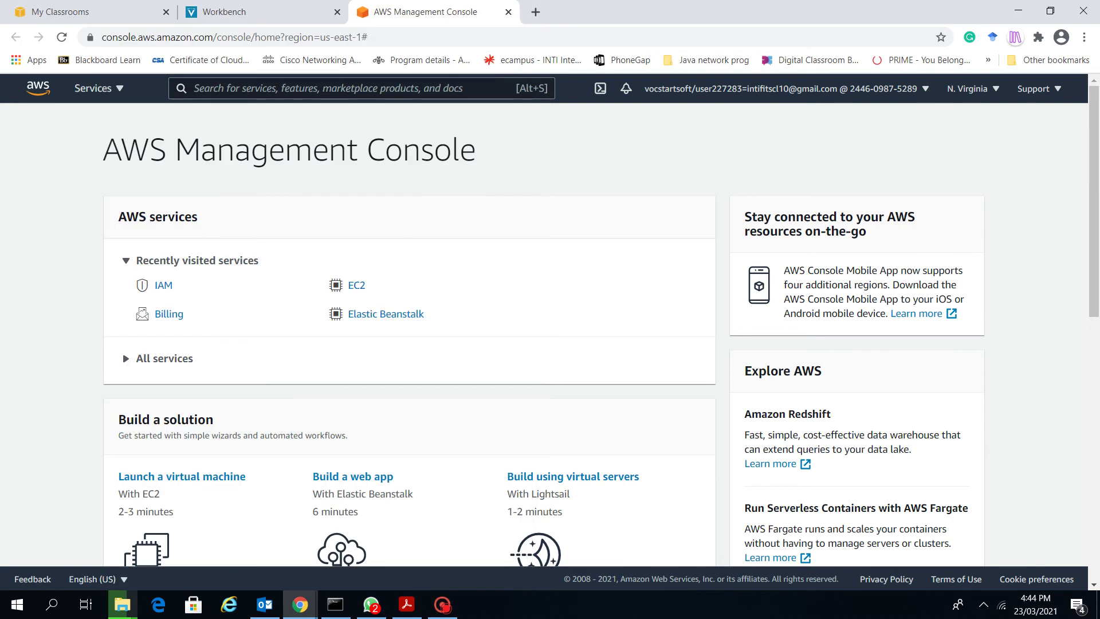
{"action": "left_click", "coordinate": [99, 89]}
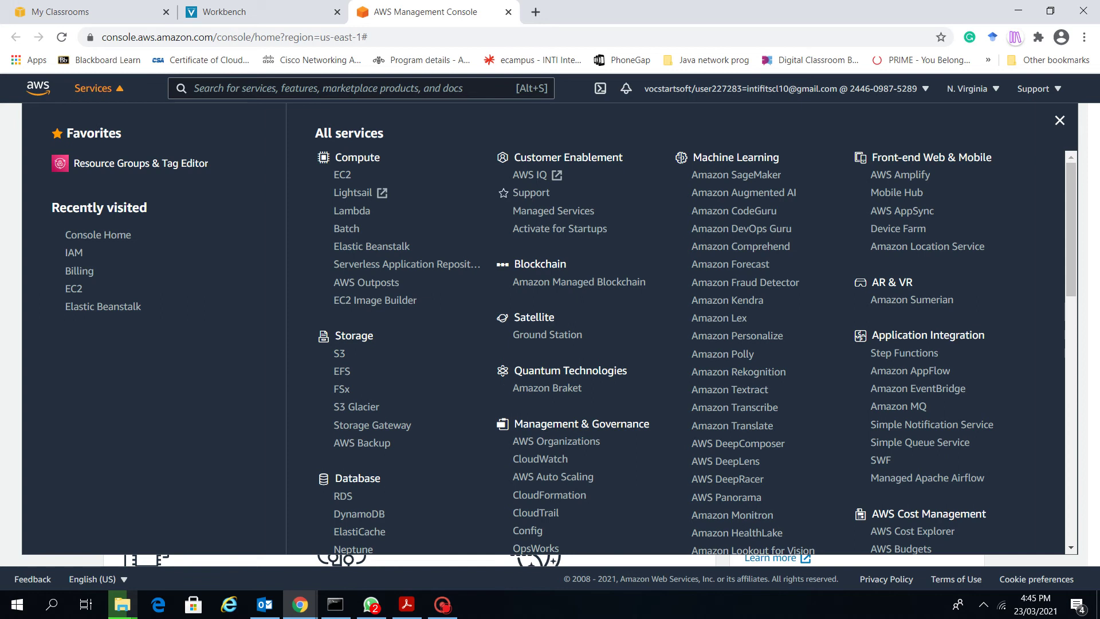
{"action": "scroll", "coordinate": [917, 246], "scroll_direction": "down", "scroll_amount": 4}
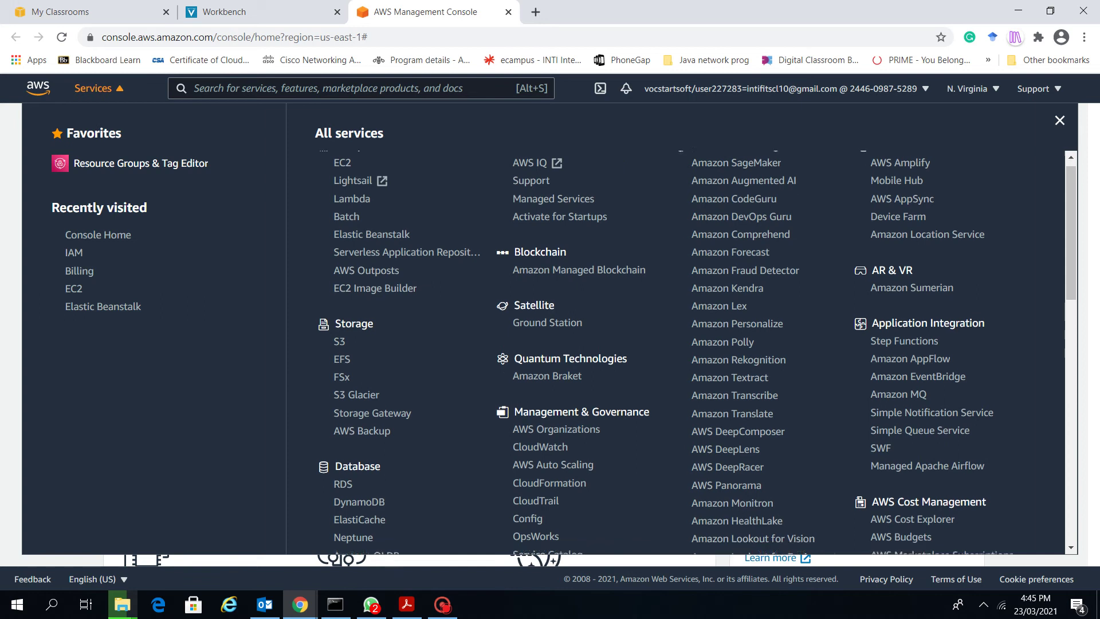
{"action": "scroll", "coordinate": [913, 208], "scroll_direction": "down", "scroll_amount": 5}
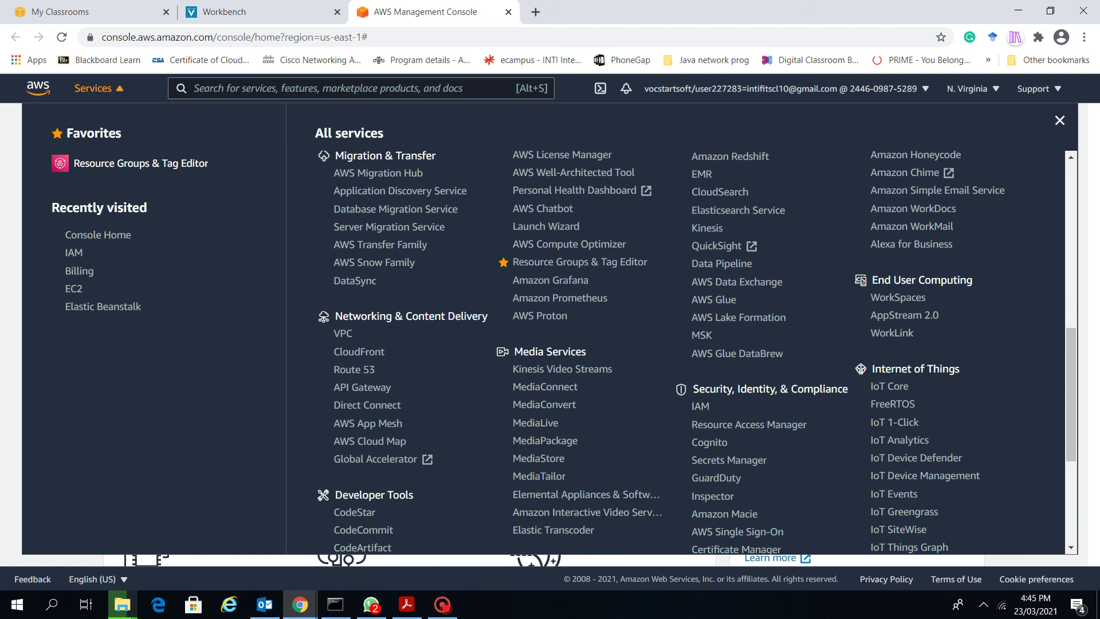
{"action": "scroll", "coordinate": [744, 280], "scroll_direction": "down", "scroll_amount": 3}
{"action": "scroll", "coordinate": [745, 281], "scroll_direction": "down", "scroll_amount": 3}
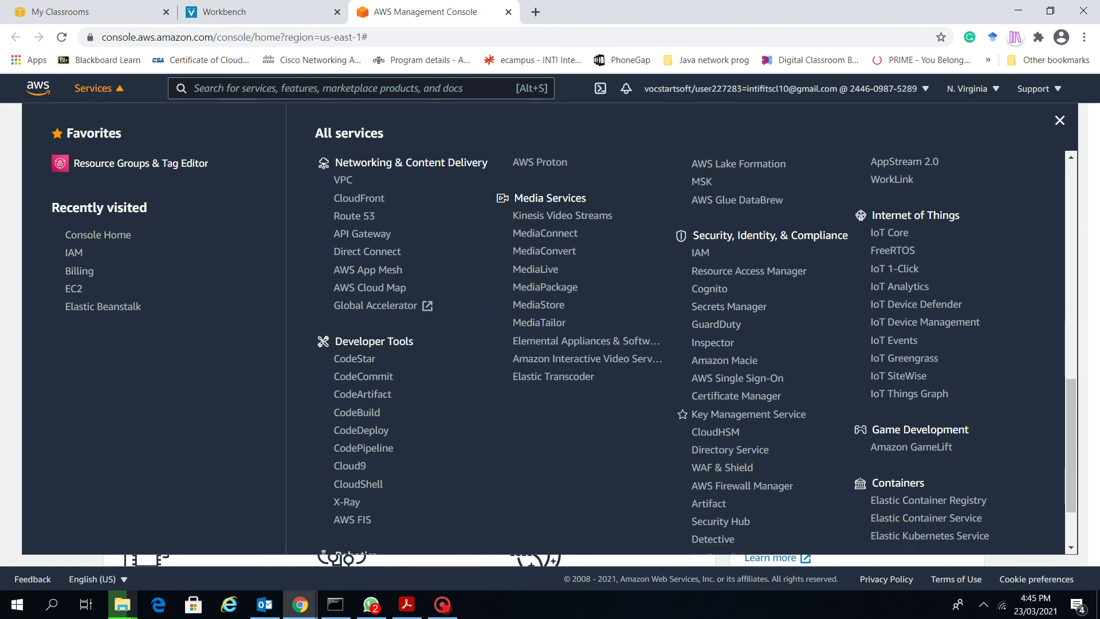
{"action": "scroll", "coordinate": [744, 413], "scroll_direction": "up", "scroll_amount": 4}
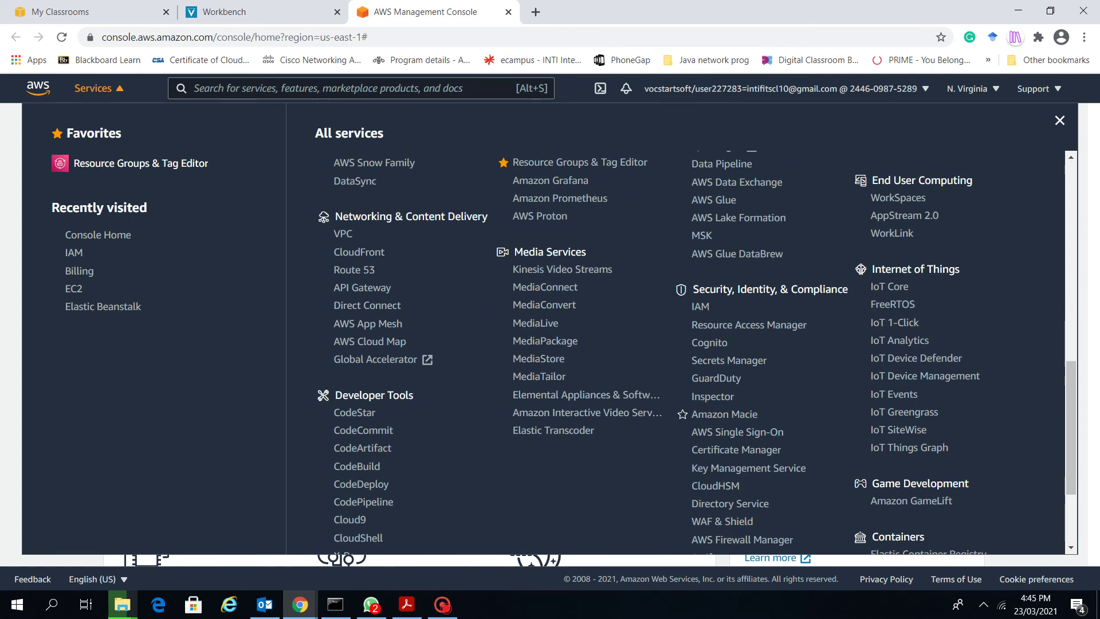
{"action": "scroll", "coordinate": [733, 410], "scroll_direction": "down", "scroll_amount": 1}
{"action": "scroll", "coordinate": [734, 409], "scroll_direction": "up", "scroll_amount": 11}
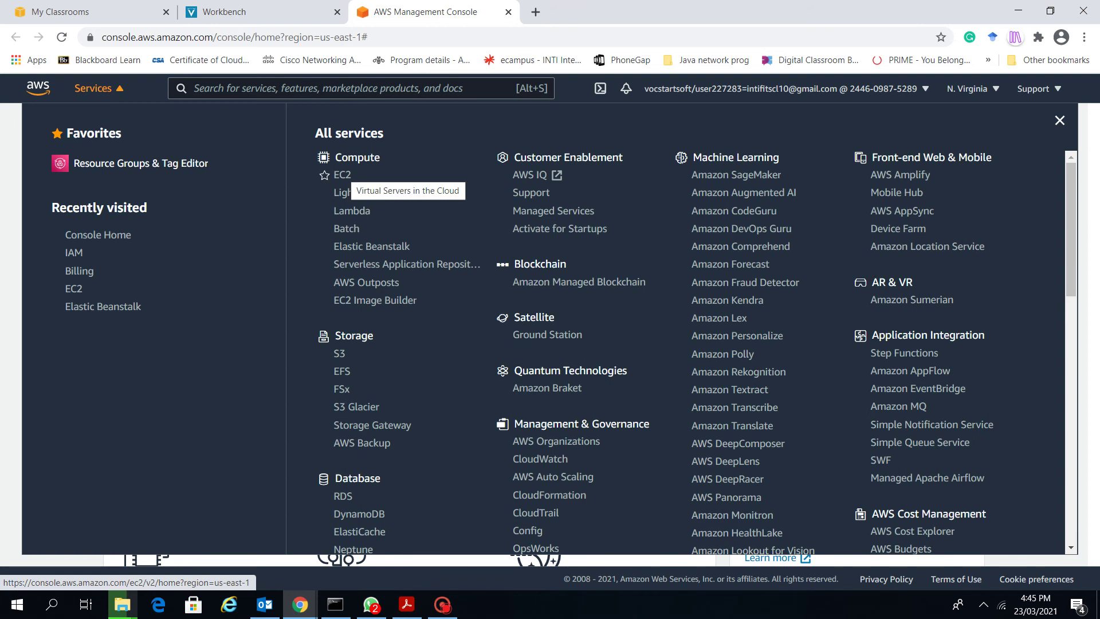
{"action": "left_click", "coordinate": [342, 175]}
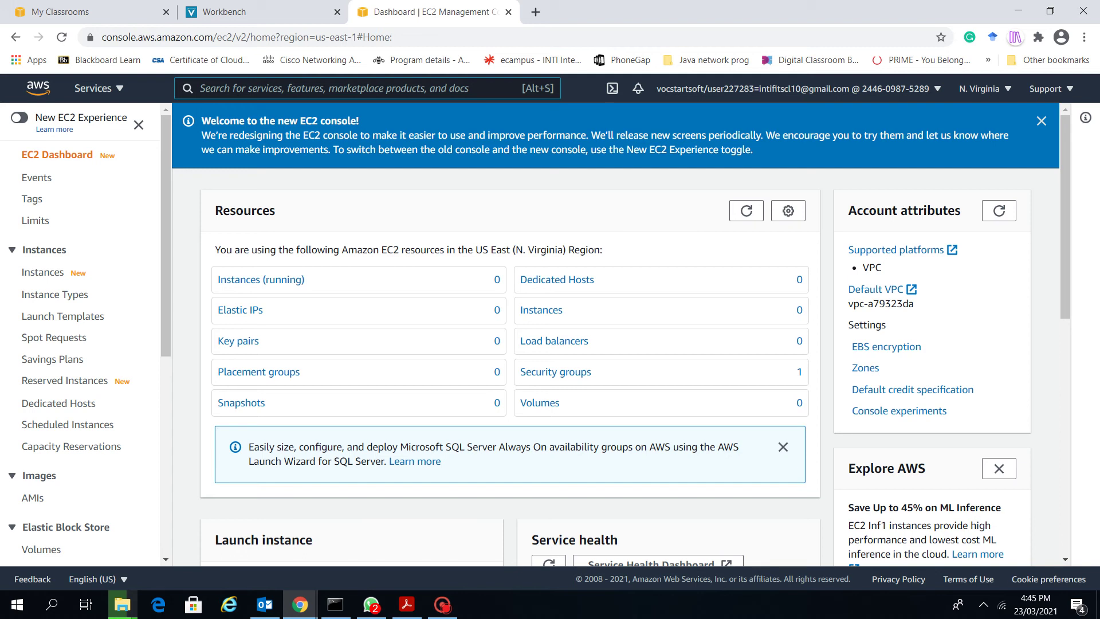
Switch to the guide in Acrobat Reader and examine its Show All Services example for finding EC2 under Compute
{"action": "key", "text": "alt+Tab"}
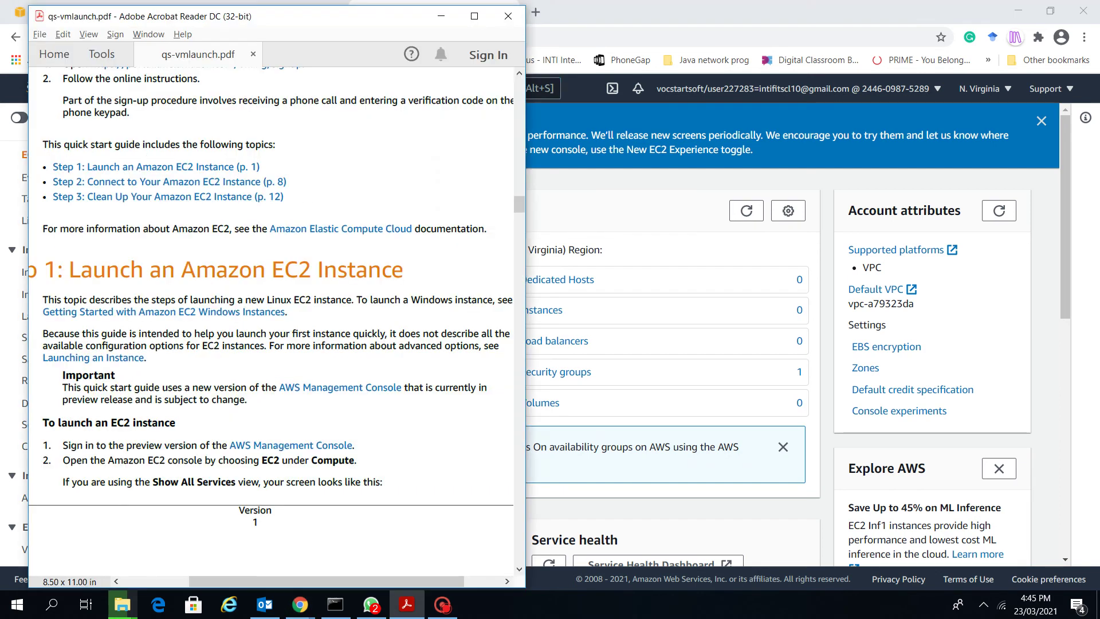
{"action": "key", "text": "alt+Tab"}
{"action": "key", "text": "alt+Tab"}
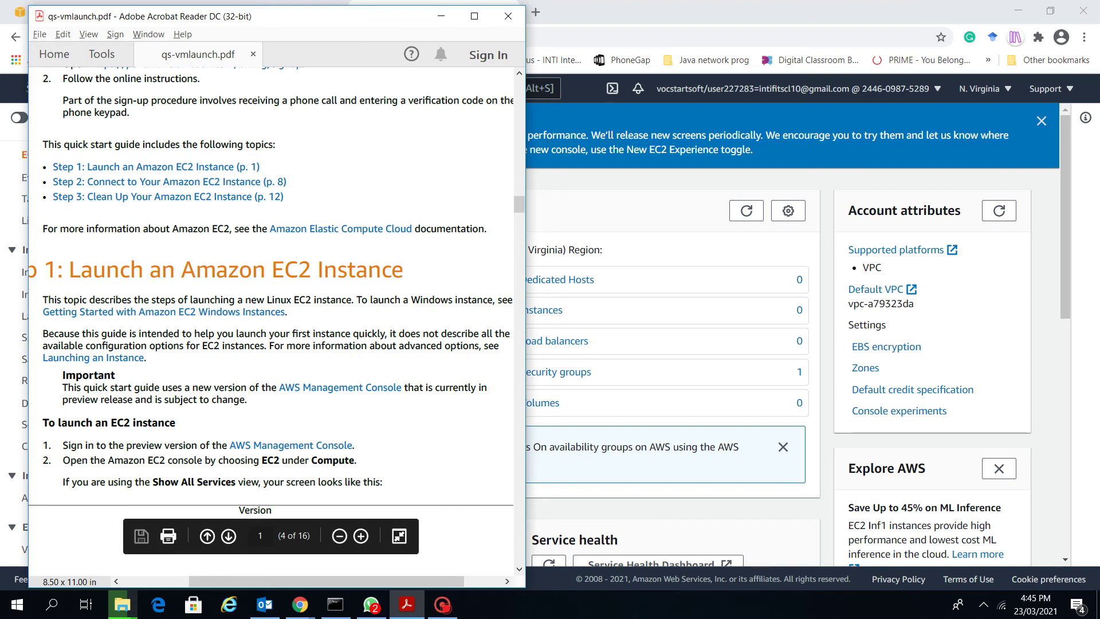
{"action": "left_click_drag", "start_coordinate": [150, 481], "coordinate": [316, 481]}
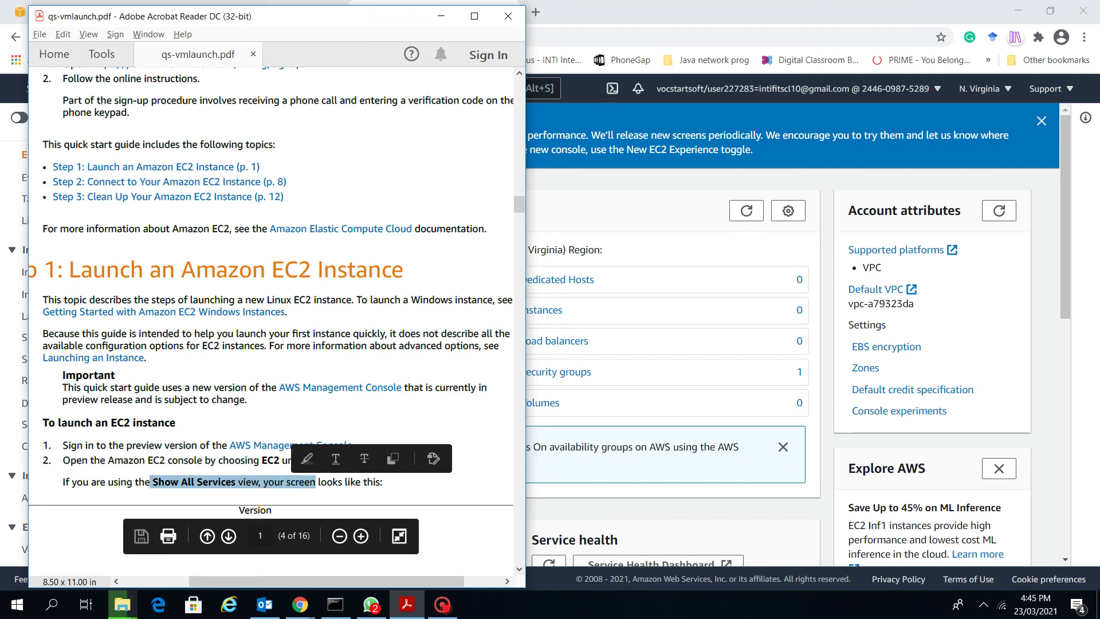
{"action": "key", "text": "Right"}
{"action": "key", "text": "Down"}
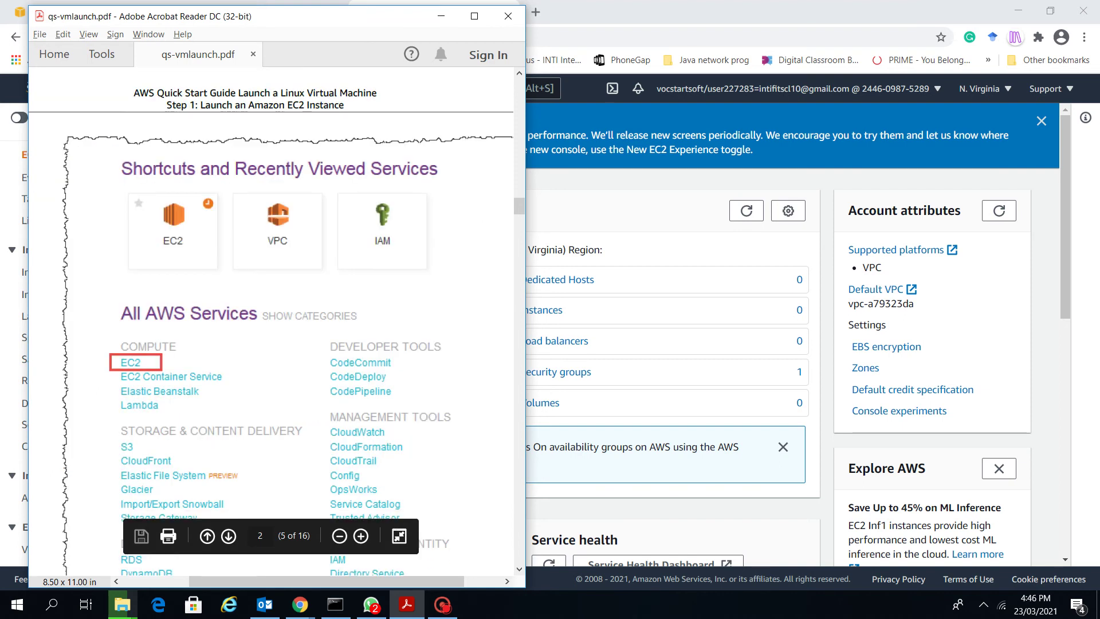
{"action": "key", "text": "Down"}
{"action": "key", "text": "Down"}
{"action": "key", "text": "Down"}
{"action": "key", "text": "Down"}
{"action": "key", "text": "Down"}
{"action": "key", "text": "Down"}
{"action": "key", "text": "Down"}
{"action": "key", "text": "Down"}
{"action": "key", "text": "Down"}
{"action": "key", "text": "Down"}
{"action": "key", "text": "Down"}
{"action": "key", "text": "Down"}
{"action": "key", "text": "Down"}
{"action": "key", "text": "Down"}
{"action": "key", "text": "Down"}
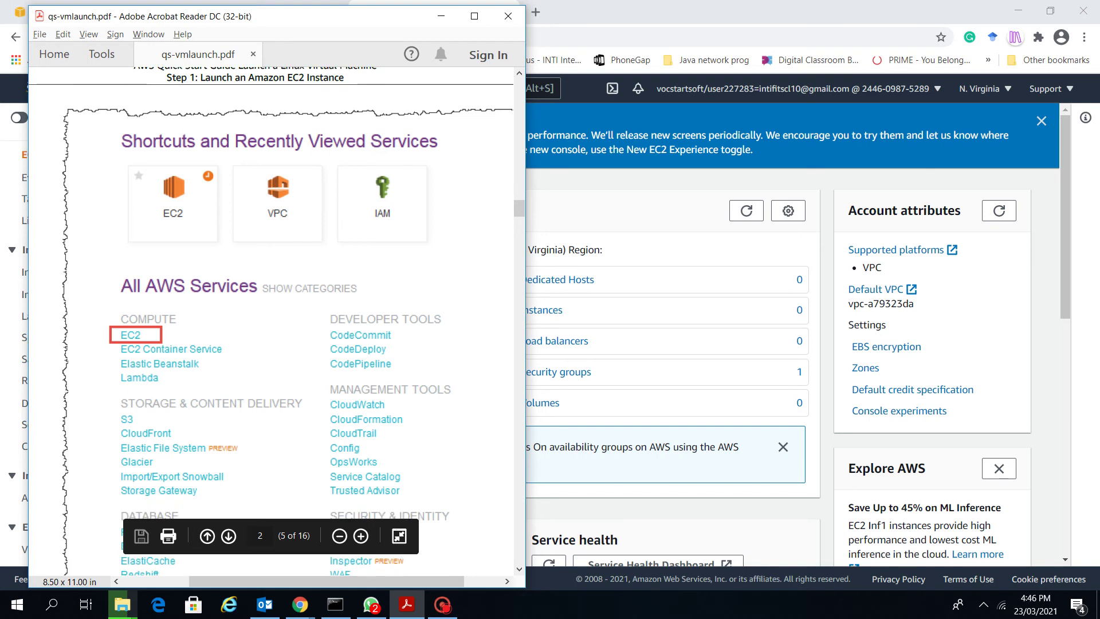
{"action": "key", "text": "Down"}
{"action": "key", "text": "Down"}
{"action": "key", "text": "Down"}
{"action": "key", "text": "Down"}
{"action": "key", "text": "Down"}
{"action": "key", "text": "Down"}
{"action": "key", "text": "Down"}
{"action": "key", "text": "Down"}
{"action": "key", "text": "Down"}
{"action": "key", "text": "Down"}
{"action": "key", "text": "Down"}
{"action": "key", "text": "Down"}
{"action": "key", "text": "Down"}
{"action": "key", "text": "Down"}
{"action": "key", "text": "Down"}
{"action": "key", "text": "Down"}
{"action": "key", "text": "Down"}
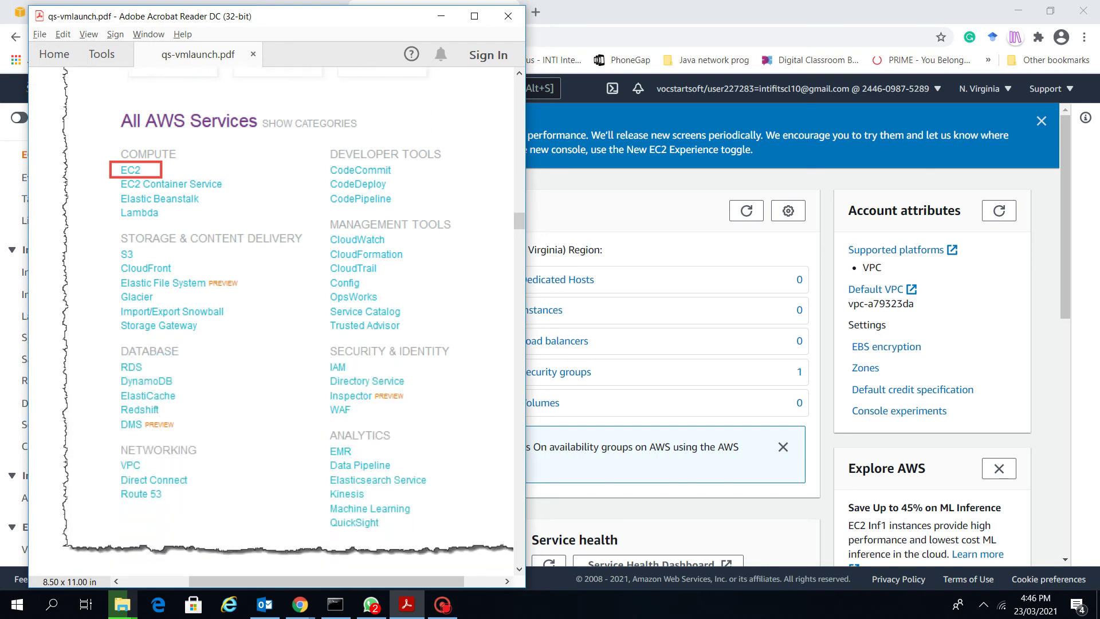
Read the guide's categories view example and step 3 about choosing Launch Instance, and switch back to the EC2 dashboard in Chrome
{"action": "key", "text": "Down"}
{"action": "key", "text": "Down"}
{"action": "key", "text": "Down"}
{"action": "key", "text": "Down"}
{"action": "key", "text": "Down"}
{"action": "key", "text": "Down"}
{"action": "key", "text": "Down"}
{"action": "key", "text": "Down"}
{"action": "key", "text": "Down"}
{"action": "key", "text": "Down"}
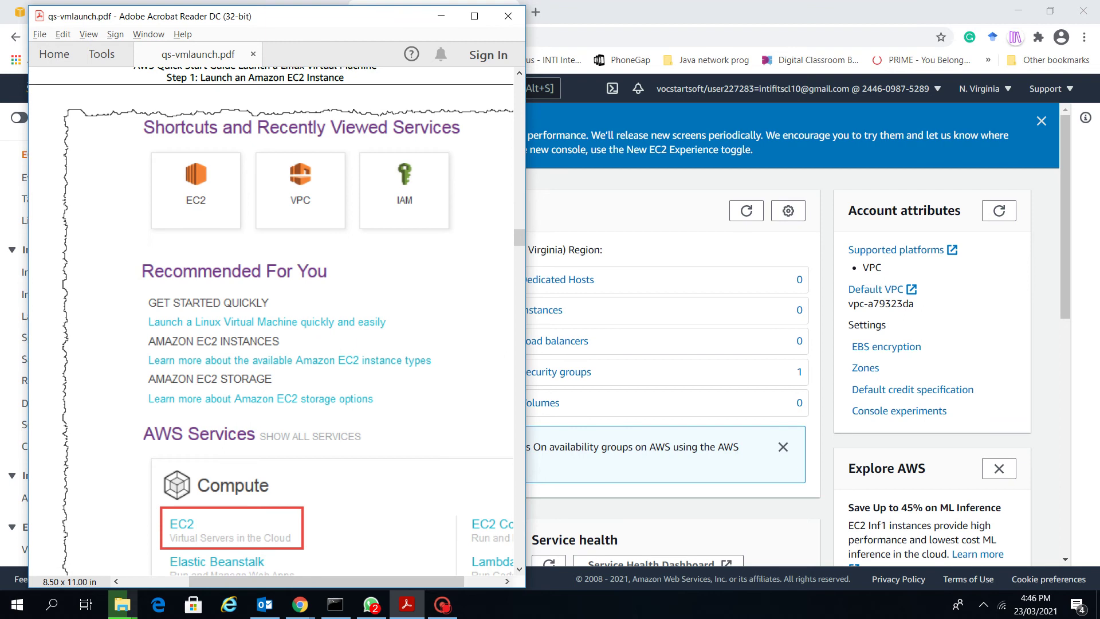
{"action": "key", "text": "Down"}
{"action": "key", "text": "Down"}
{"action": "key", "text": "Down"}
{"action": "key", "text": "Down"}
{"action": "key", "text": "Down"}
{"action": "key", "text": "Down"}
{"action": "key", "text": "Down"}
{"action": "key", "text": "Down"}
{"action": "key", "text": "Down"}
{"action": "key", "text": "Down"}
{"action": "key", "text": "Down"}
{"action": "key", "text": "Down"}
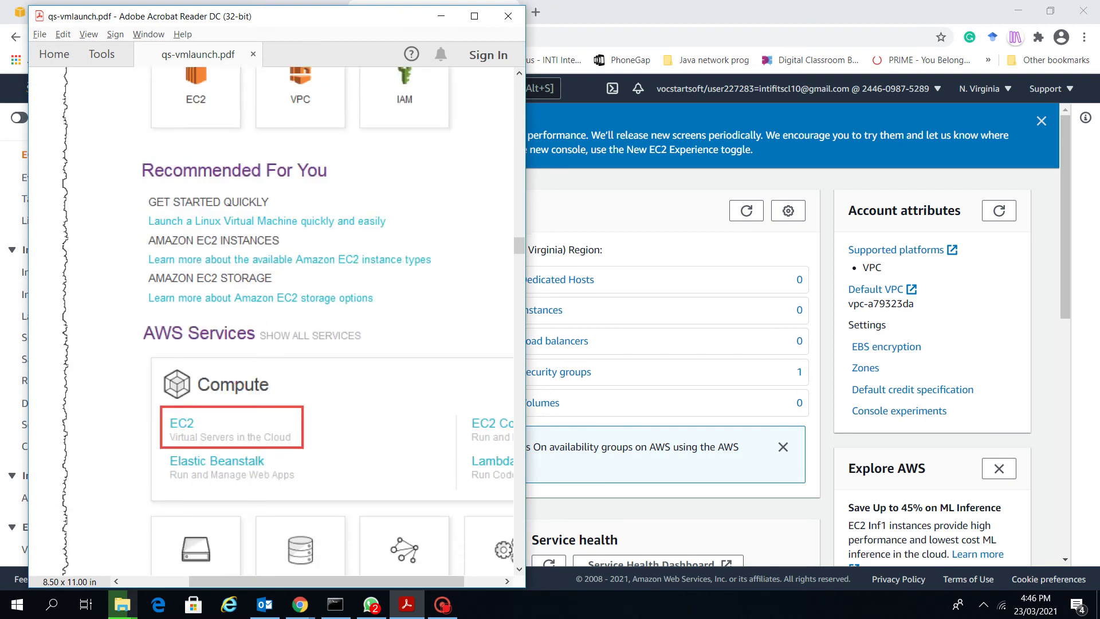
{"action": "key", "text": "Down"}
{"action": "key", "text": "Down"}
{"action": "key", "text": "Down"}
{"action": "key", "text": "Down"}
{"action": "key", "text": "Down"}
{"action": "key", "text": "Down"}
{"action": "key", "text": "Down"}
{"action": "key", "text": "Down"}
{"action": "key", "text": "Down"}
{"action": "key", "text": "Down"}
{"action": "key", "text": "Down"}
{"action": "key", "text": "Down"}
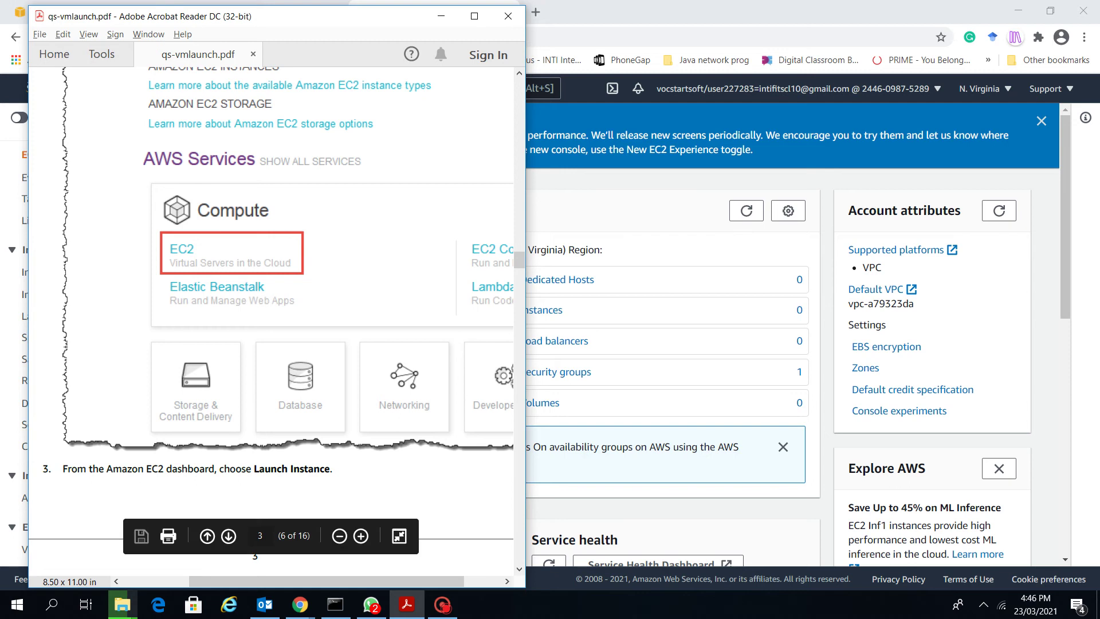
{"action": "left_click_drag", "start_coordinate": [165, 469], "coordinate": [333, 469]}
{"action": "key", "text": "alt+Tab"}
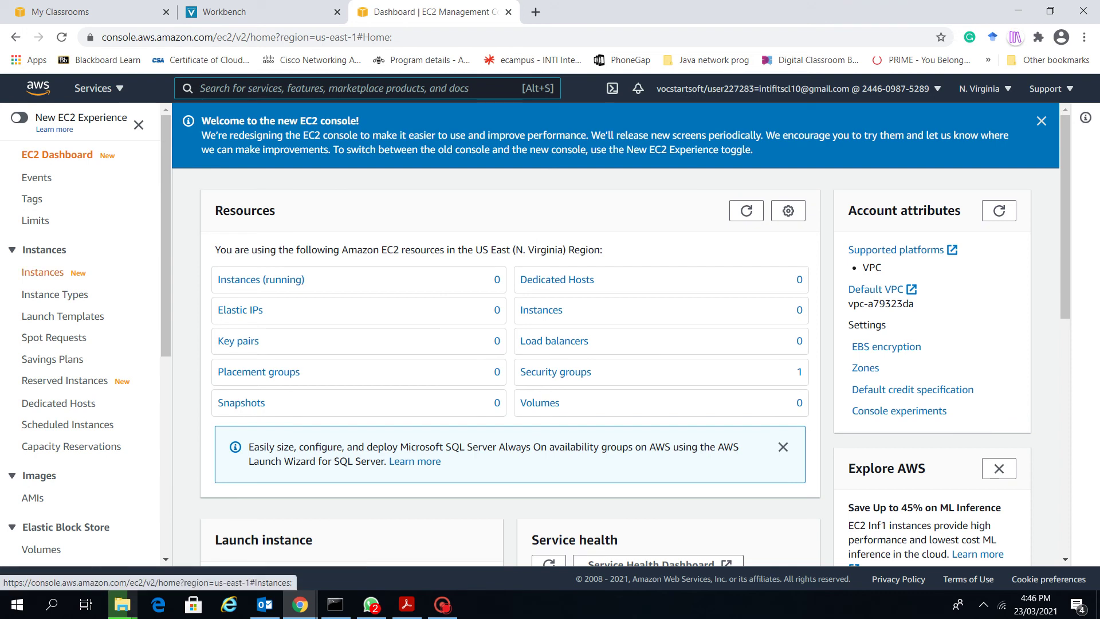
Start launching a new instance from the EC2 dashboard
{"action": "scroll", "coordinate": [616, 332], "scroll_direction": "down", "scroll_amount": 4}
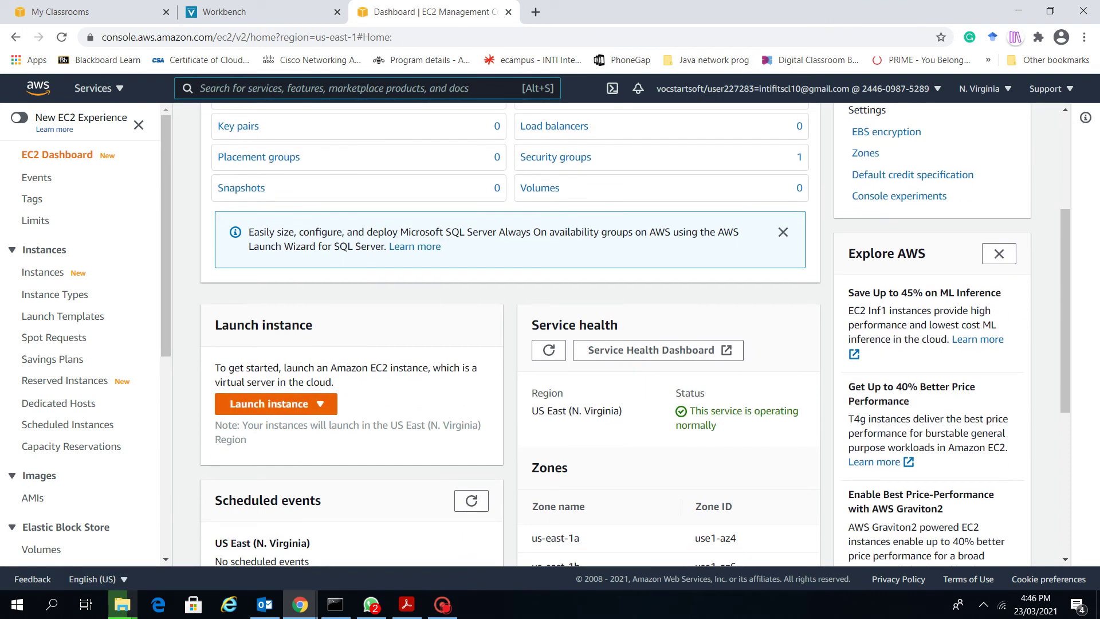
{"action": "left_click", "coordinate": [275, 403]}
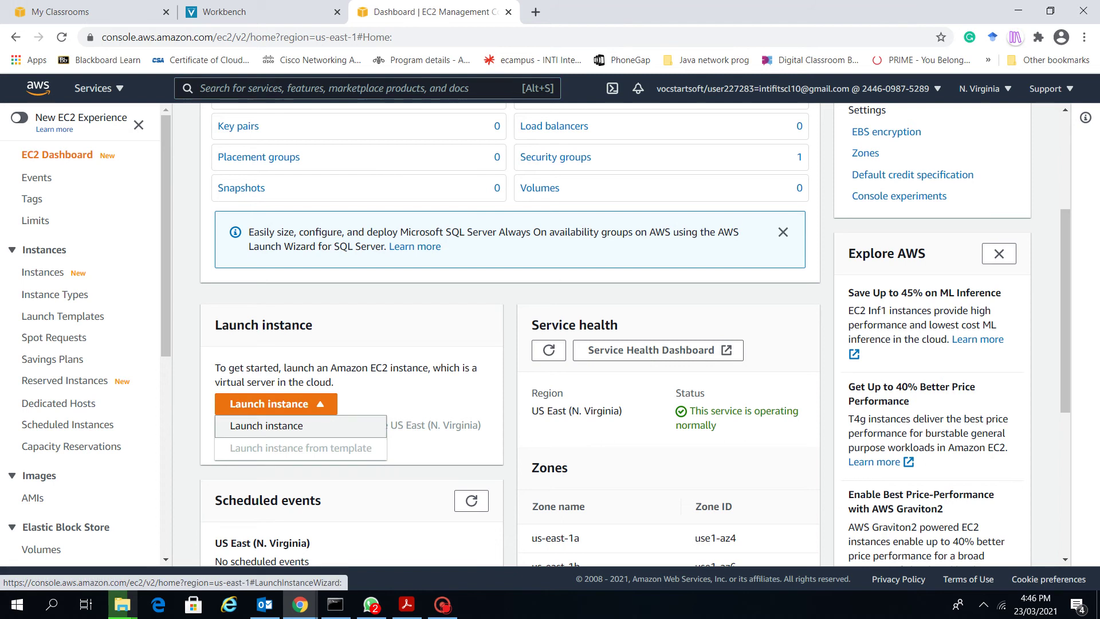
{"action": "left_click", "coordinate": [281, 422]}
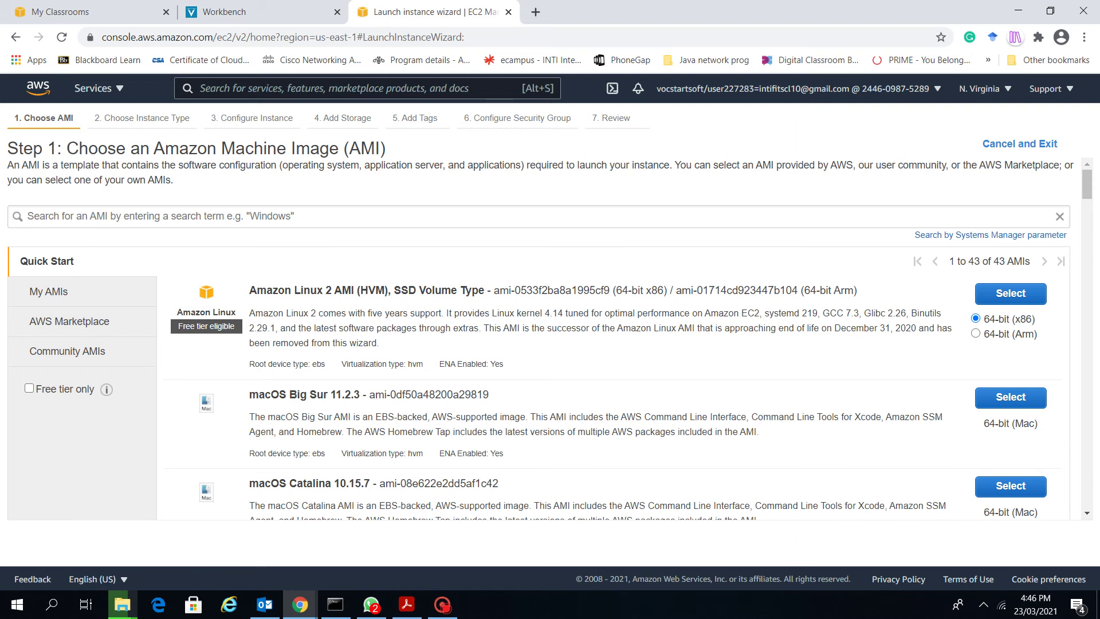
View the list of available AWS regions and the search field for Amazon Machine Images
{"action": "left_click", "coordinate": [985, 88]}
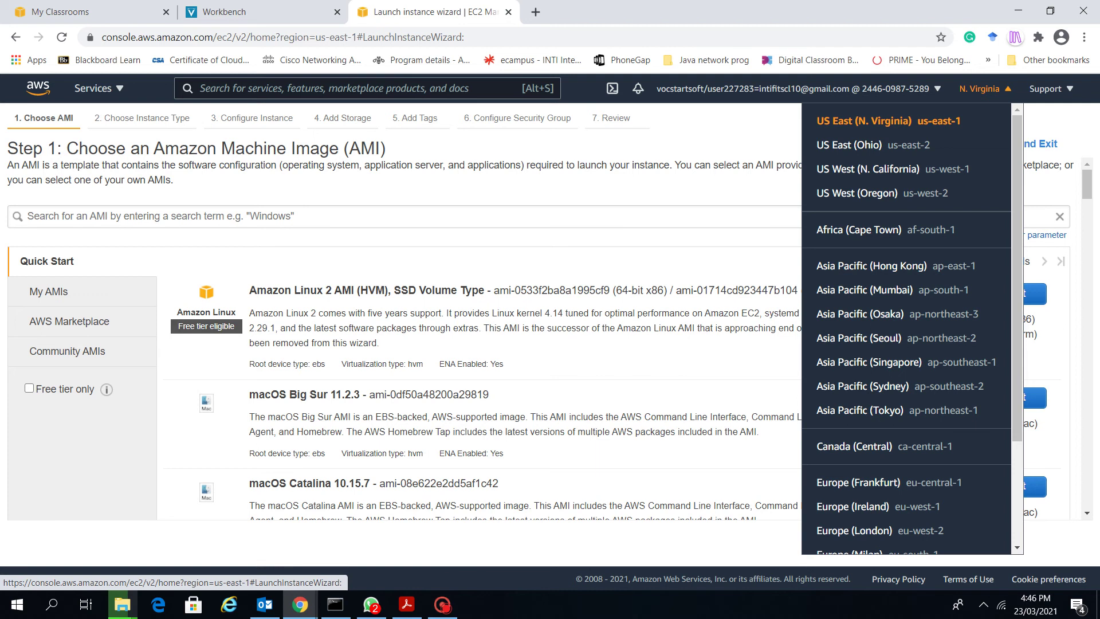
{"action": "left_click", "coordinate": [745, 216]}
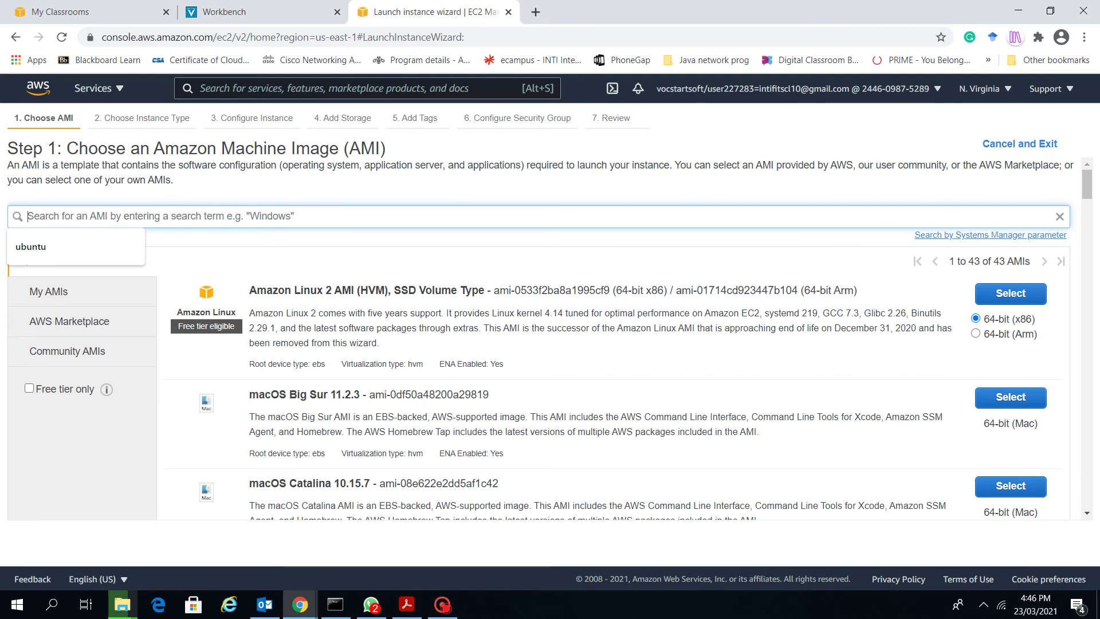
{"action": "scroll", "coordinate": [538, 343], "scroll_direction": "down", "scroll_amount": 1}
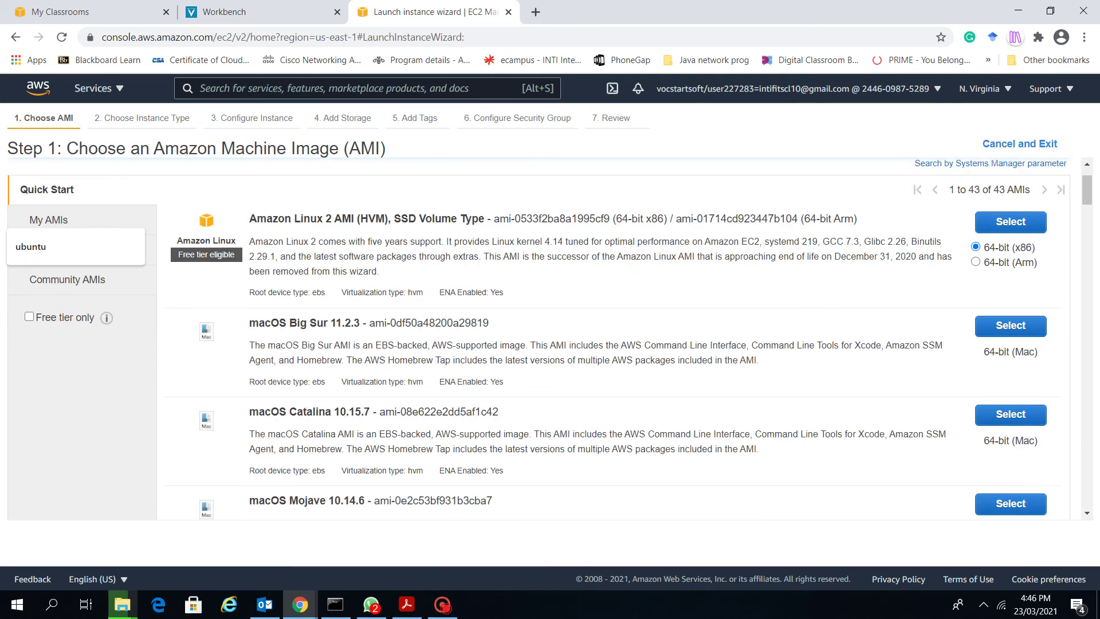
{"action": "scroll", "coordinate": [538, 343], "scroll_direction": "up", "scroll_amount": 1}
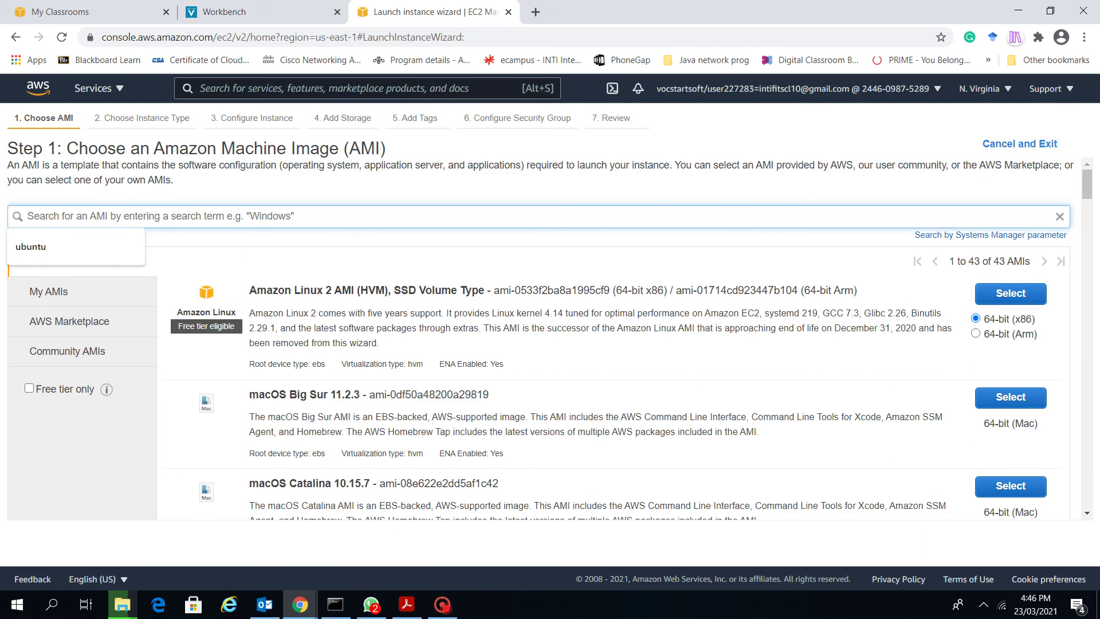
Switch to the guide in Acrobat Reader and review its Launch Instance example on the EC2 dashboard
{"action": "key", "text": "alt+Tab"}
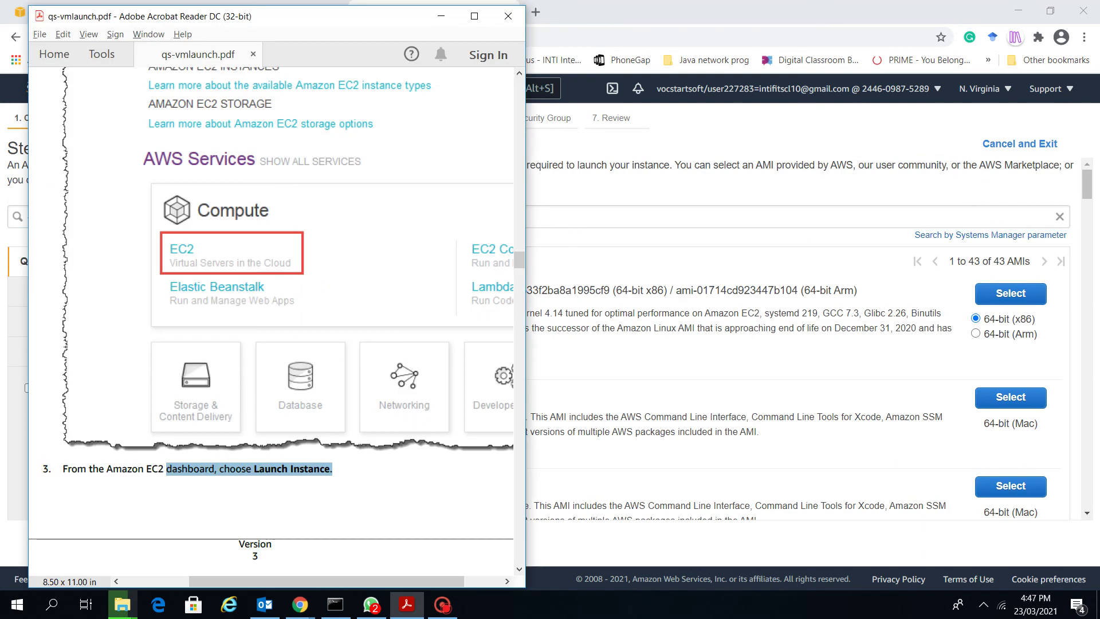
{"action": "scroll", "coordinate": [271, 313], "scroll_direction": "down", "scroll_amount": 1}
{"action": "scroll", "coordinate": [271, 313], "scroll_direction": "down", "scroll_amount": 9}
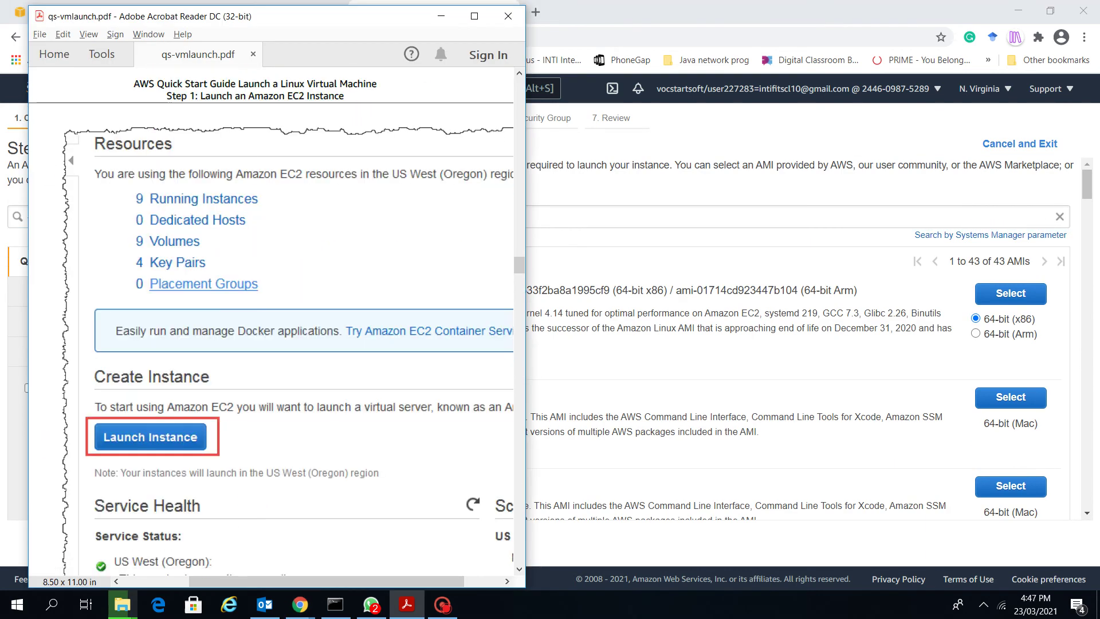
{"action": "scroll", "coordinate": [270, 313], "scroll_direction": "up", "scroll_amount": 5}
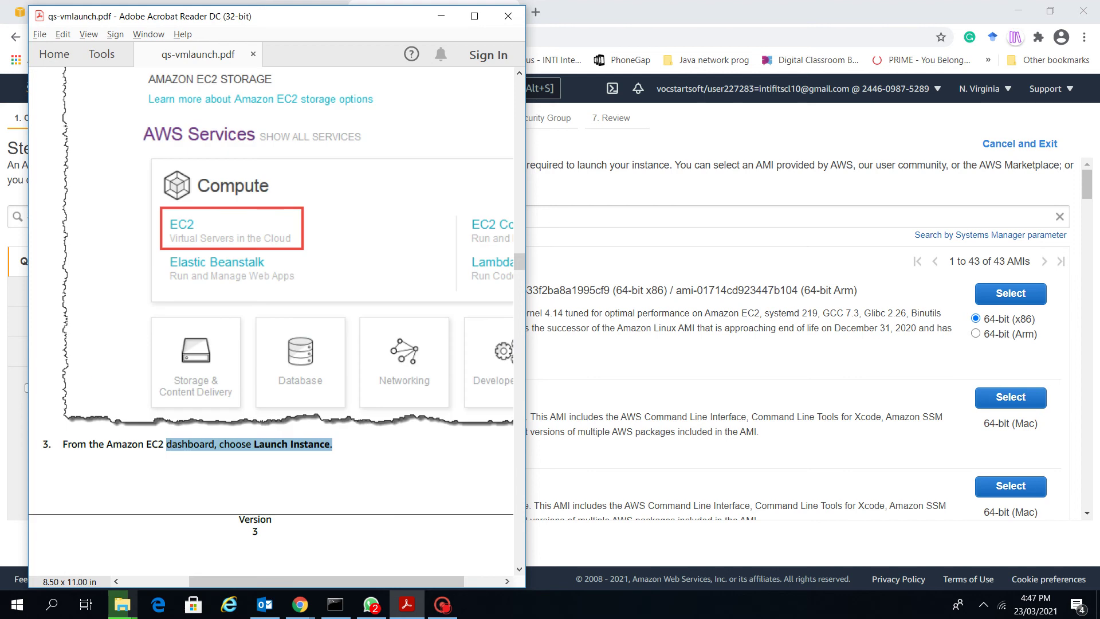
{"action": "scroll", "coordinate": [270, 313], "scroll_direction": "down", "scroll_amount": 6}
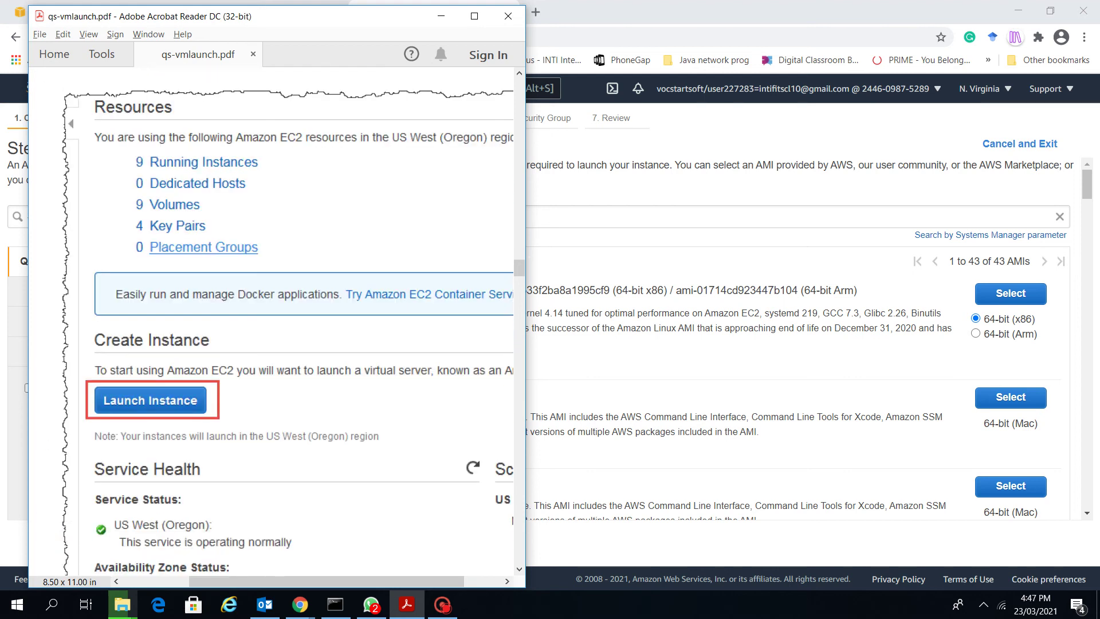
{"action": "scroll", "coordinate": [270, 314], "scroll_direction": "down", "scroll_amount": 1}
{"action": "scroll", "coordinate": [288, 321], "scroll_direction": "down", "scroll_amount": 2}
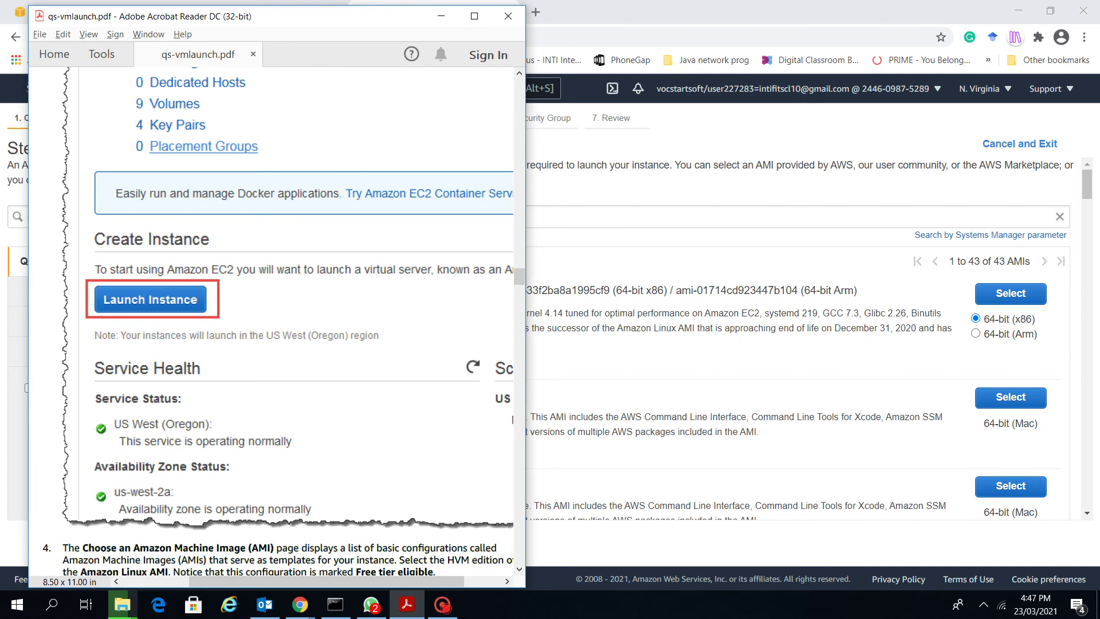
Read step 4 of the guide about selecting the HVM edition of the Amazon Linux AMI and view its example
{"action": "scroll", "coordinate": [287, 317], "scroll_direction": "down", "scroll_amount": 4}
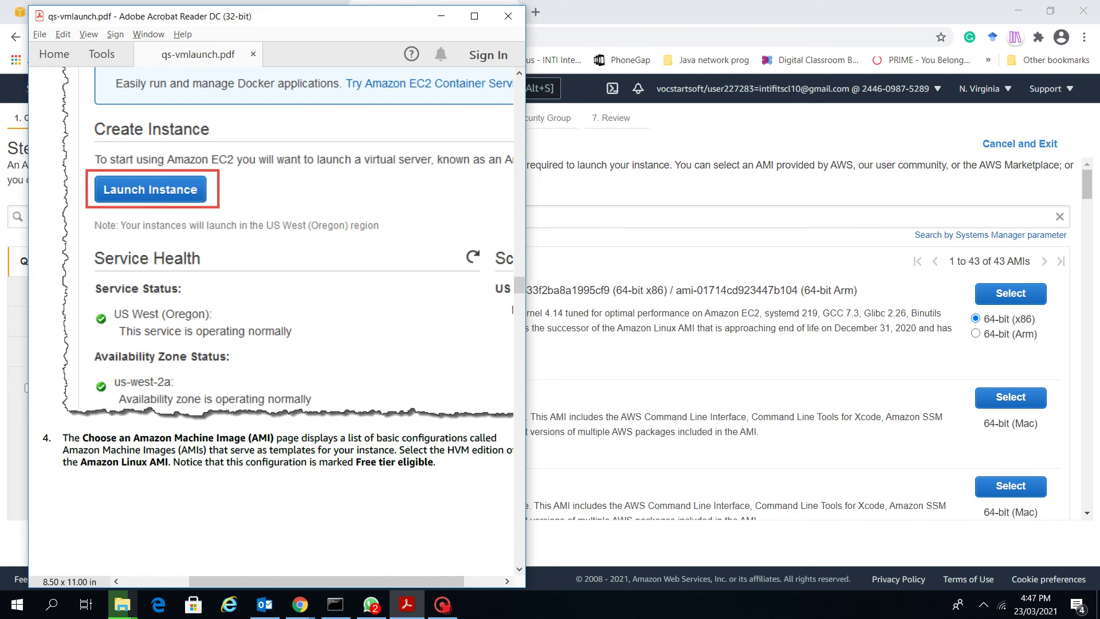
{"action": "scroll", "coordinate": [287, 321], "scroll_direction": "down", "scroll_amount": 1}
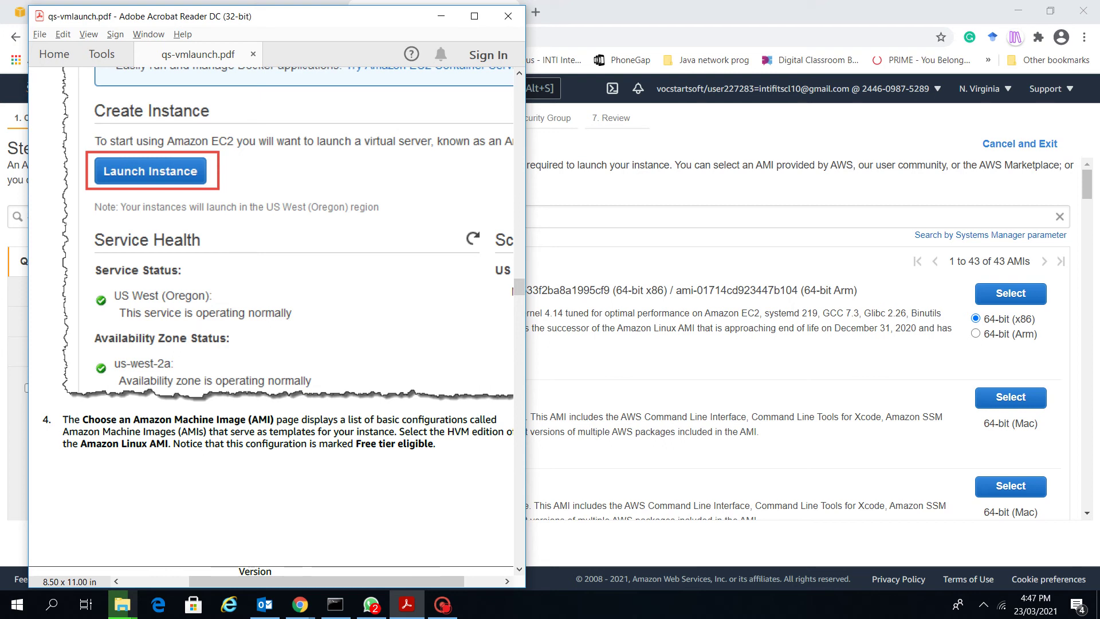
{"action": "left_click_drag", "start_coordinate": [209, 431], "coordinate": [398, 431]}
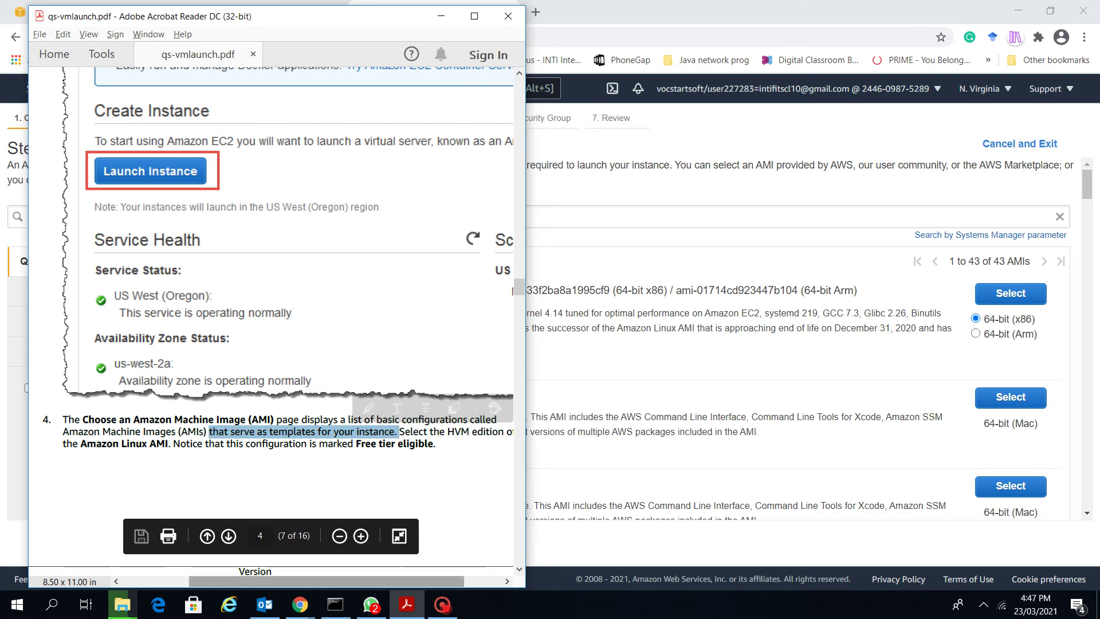
{"action": "scroll", "coordinate": [272, 326], "scroll_direction": "right", "scroll_amount": 2}
{"action": "scroll", "coordinate": [272, 326], "scroll_direction": "left", "scroll_amount": 3}
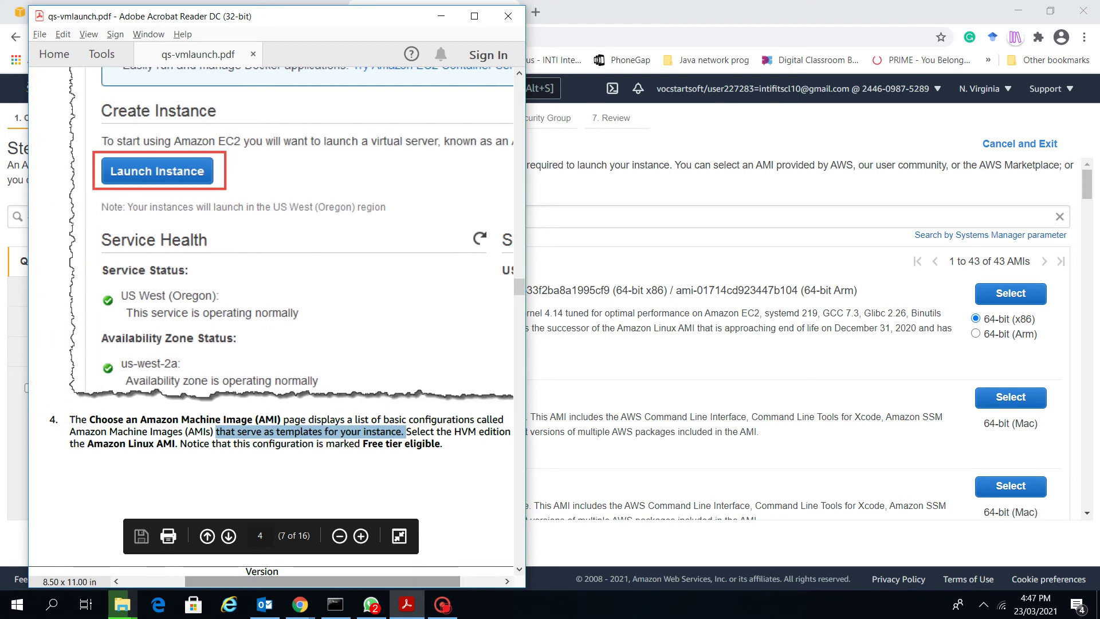
{"action": "scroll", "coordinate": [270, 322], "scroll_direction": "down", "scroll_amount": 1}
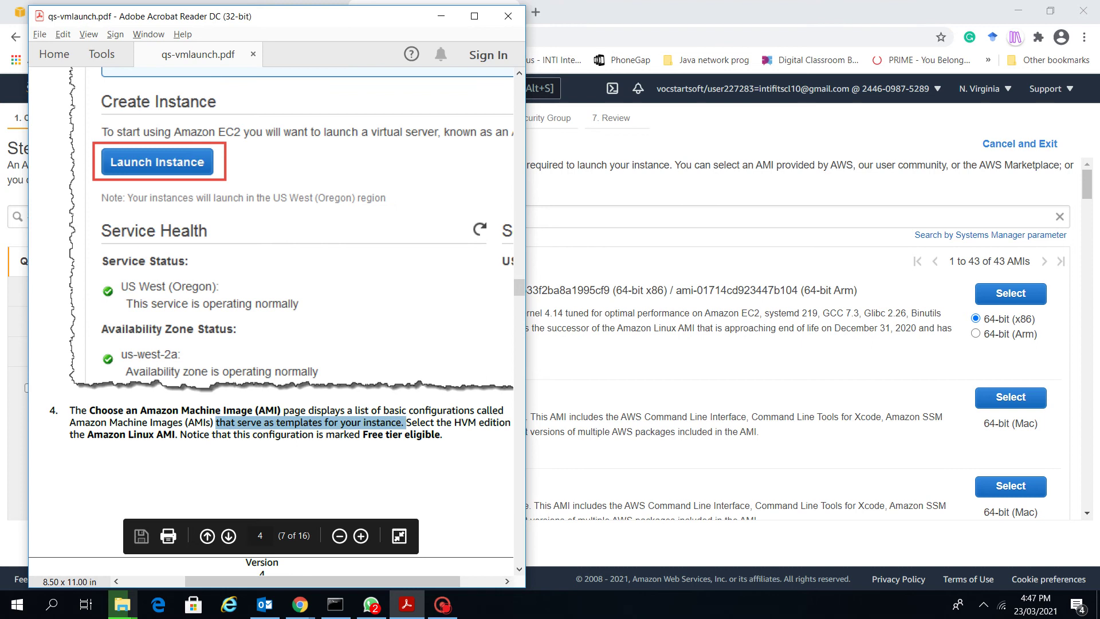
{"action": "scroll", "coordinate": [272, 320], "scroll_direction": "down", "scroll_amount": 5}
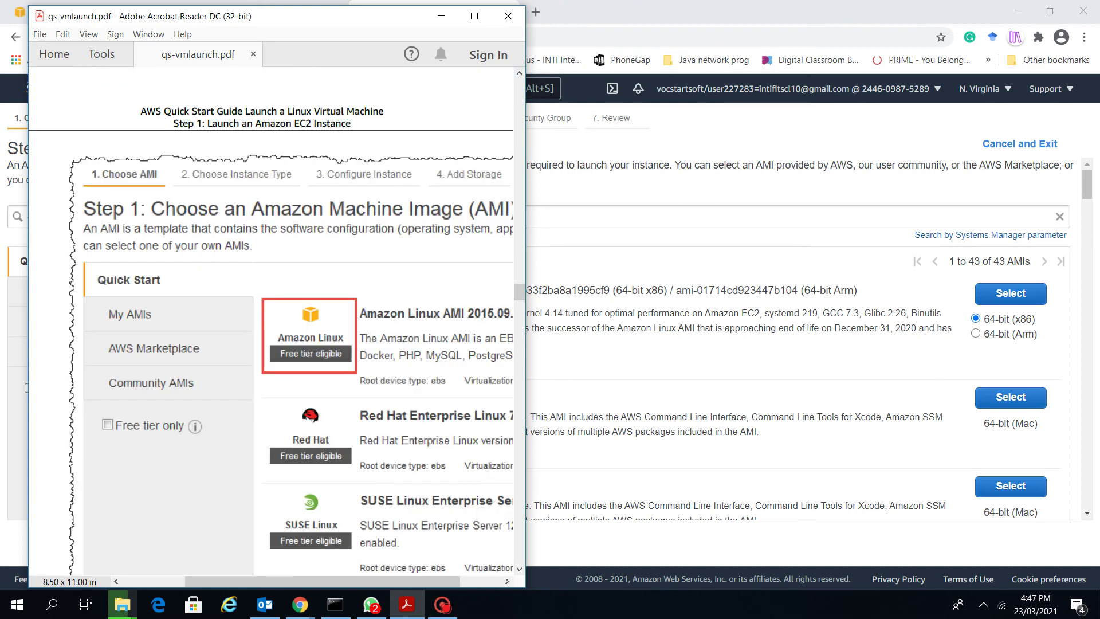
Switch to Chrome and browse the Quick Start machine images, including the Red Hat, SUSE, Ubuntu, Windows and Deep Learning entries
{"action": "key", "text": "alt+Tab"}
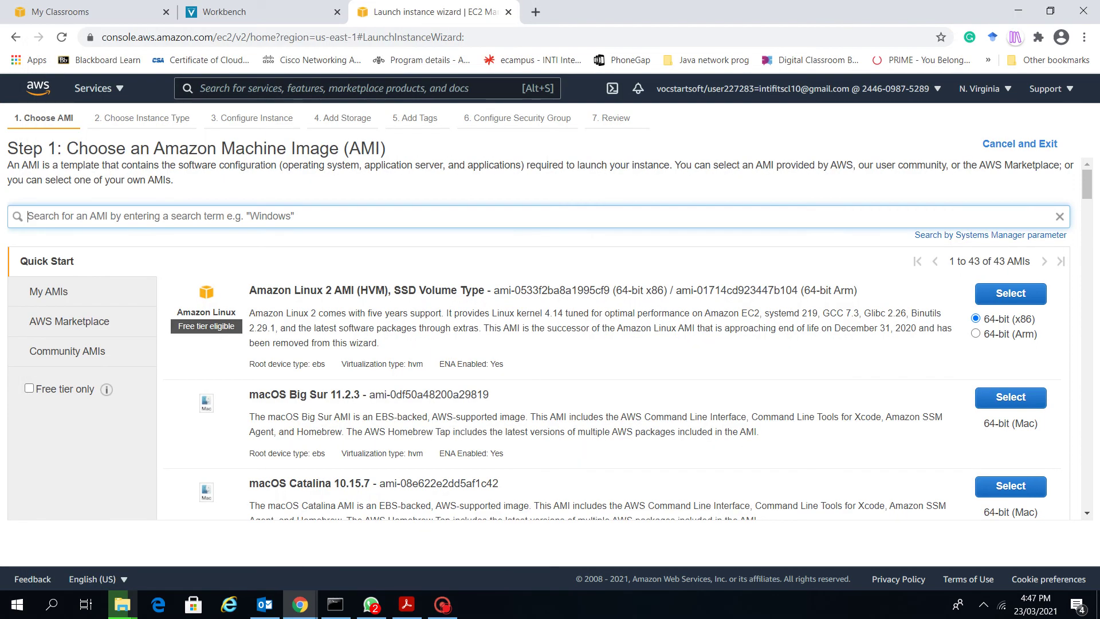
{"action": "scroll", "coordinate": [550, 338], "scroll_direction": "down", "scroll_amount": 8}
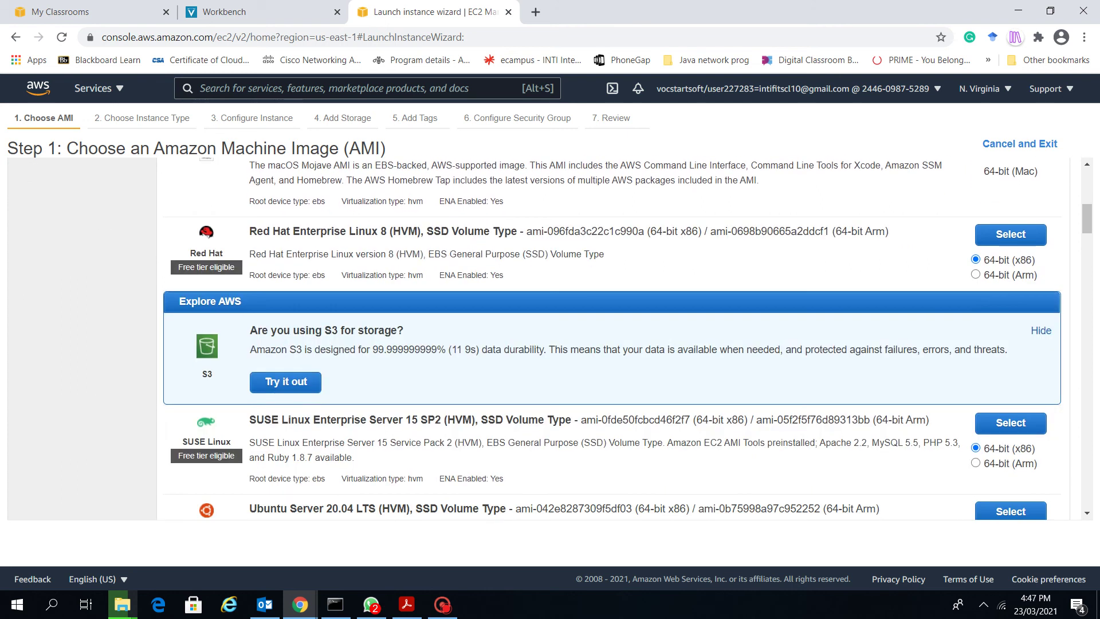
{"action": "scroll", "coordinate": [613, 338], "scroll_direction": "down", "scroll_amount": 4}
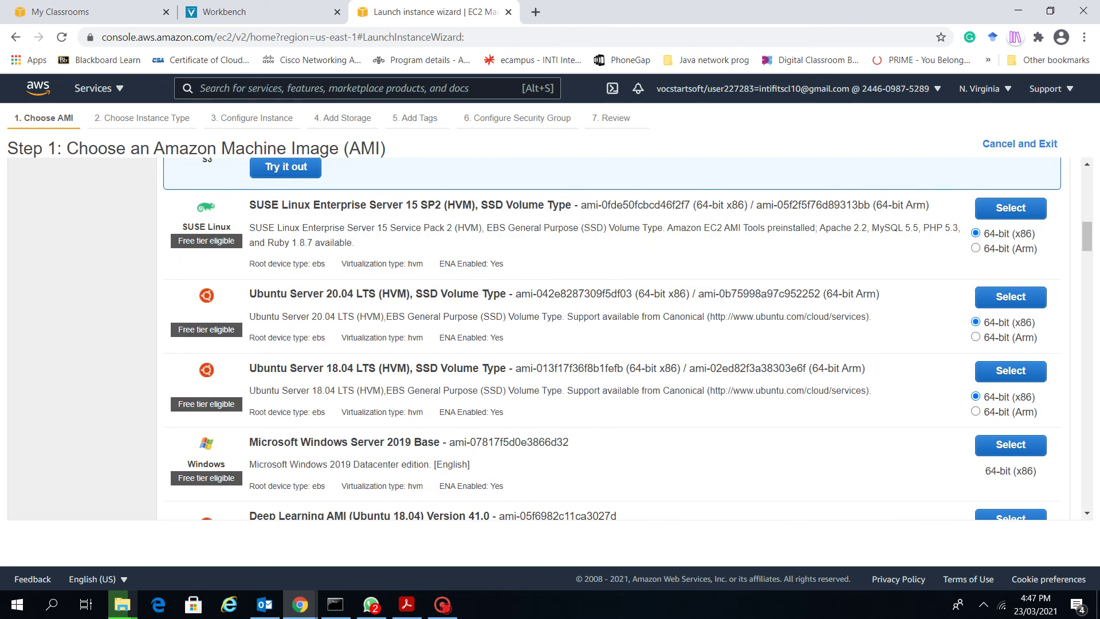
{"action": "scroll", "coordinate": [613, 338], "scroll_direction": "down", "scroll_amount": 4}
{"action": "scroll", "coordinate": [613, 338], "scroll_direction": "up", "scroll_amount": 2}
{"action": "scroll", "coordinate": [612, 338], "scroll_direction": "down", "scroll_amount": 2}
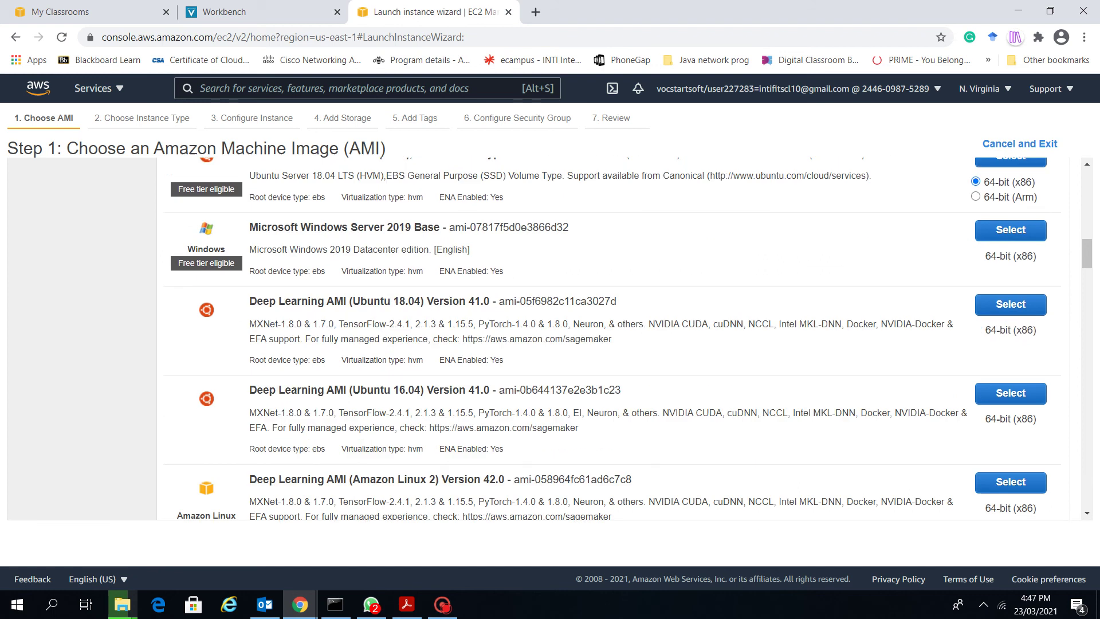
{"action": "scroll", "coordinate": [613, 338], "scroll_direction": "up", "scroll_amount": 3}
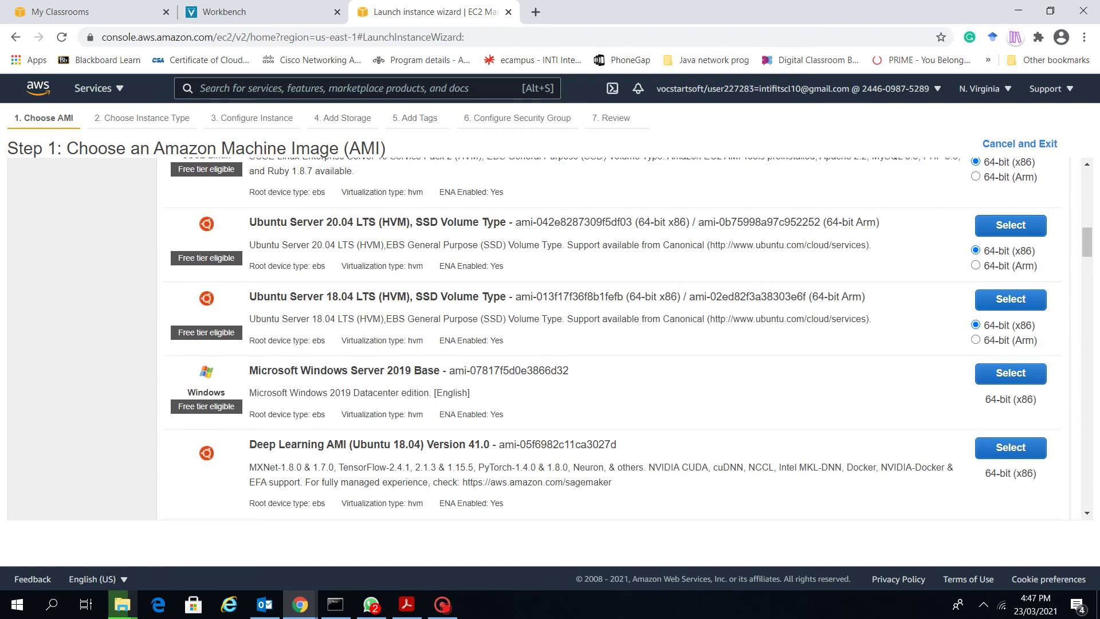
{"action": "scroll", "coordinate": [613, 338], "scroll_direction": "up", "scroll_amount": 1}
{"action": "scroll", "coordinate": [613, 338], "scroll_direction": "down", "scroll_amount": 1}
{"action": "scroll", "coordinate": [613, 338], "scroll_direction": "down", "scroll_amount": 10}
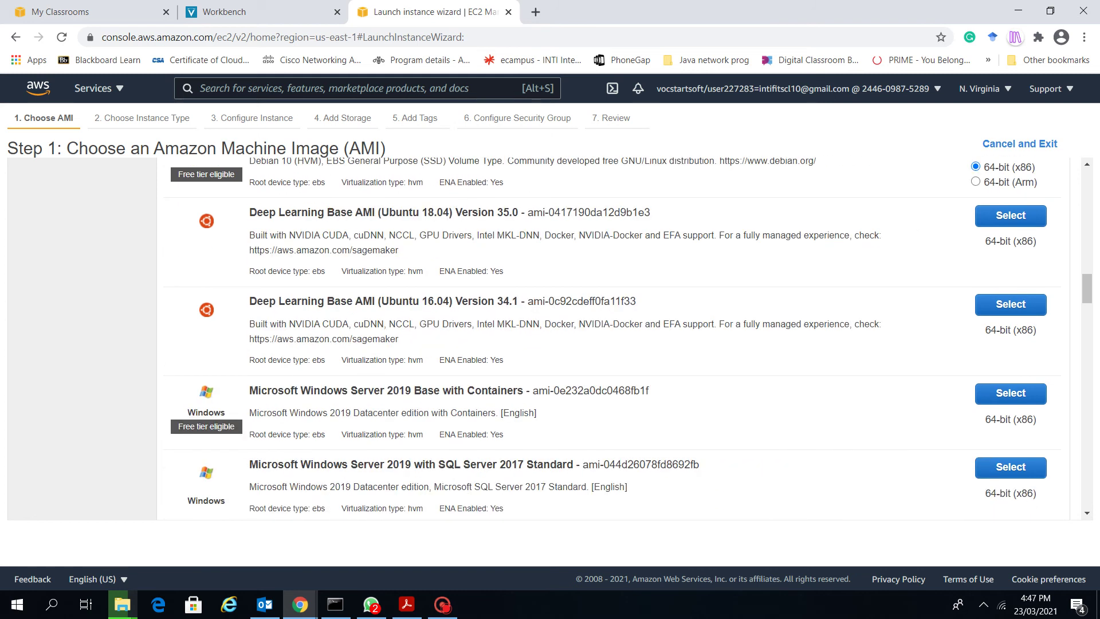
{"action": "scroll", "coordinate": [613, 338], "scroll_direction": "up", "scroll_amount": 15}
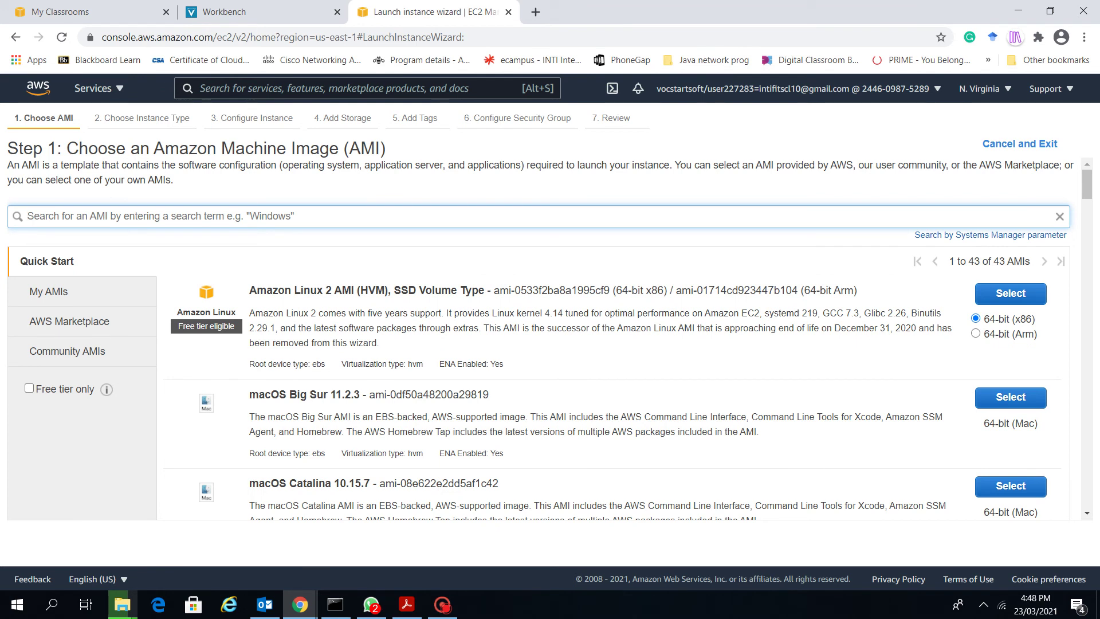
Compare with the guide's AMI example in Acrobat Reader, and select the 64-bit (x86) Amazon Linux 2 AMI (HVM) in Chrome
{"action": "key", "text": "alt+Tab"}
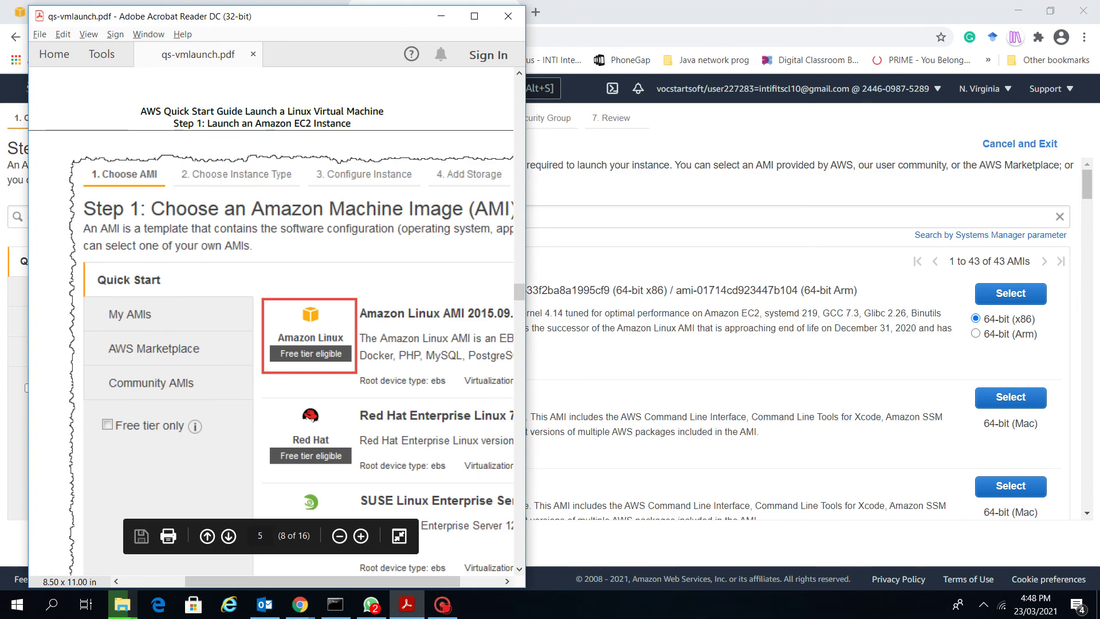
{"action": "key", "text": "alt+Tab"}
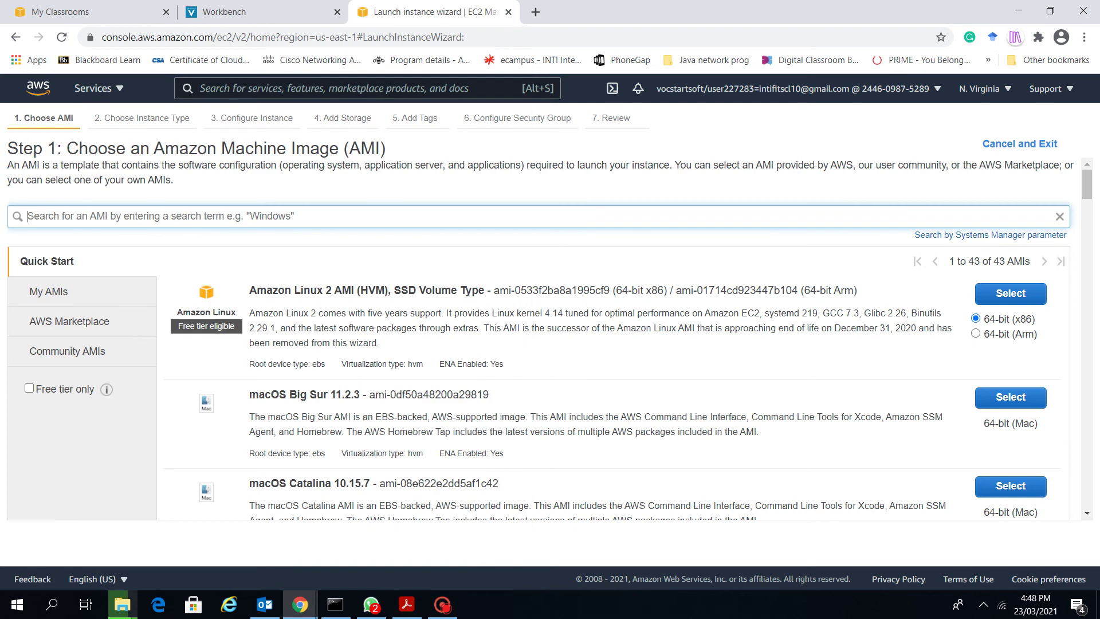
{"action": "key", "text": "alt+Tab"}
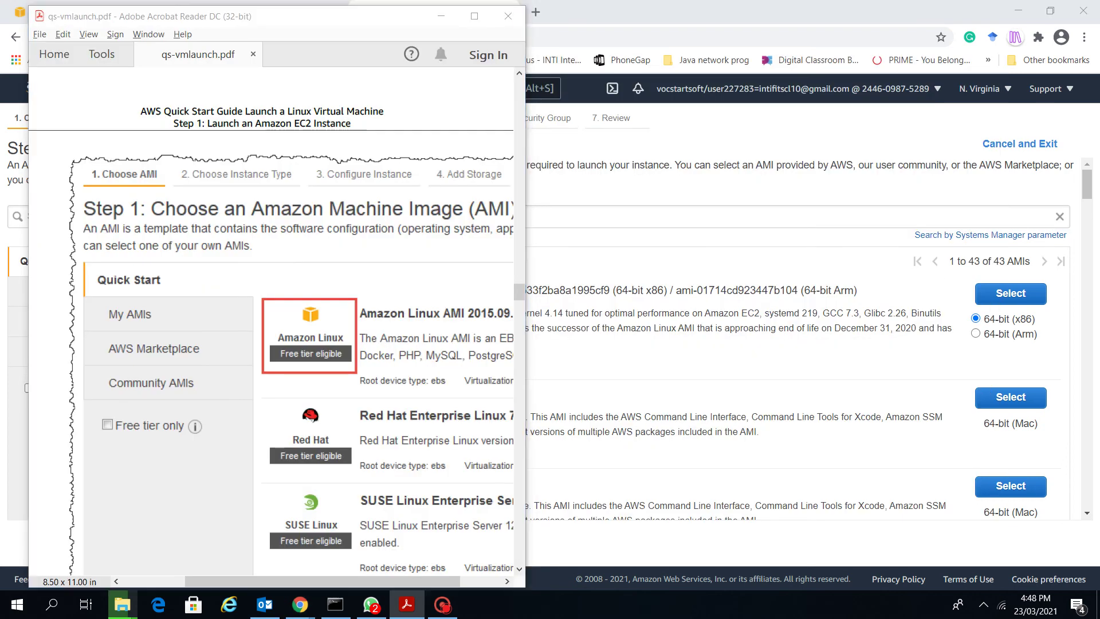
{"action": "key", "text": "alt+Tab"}
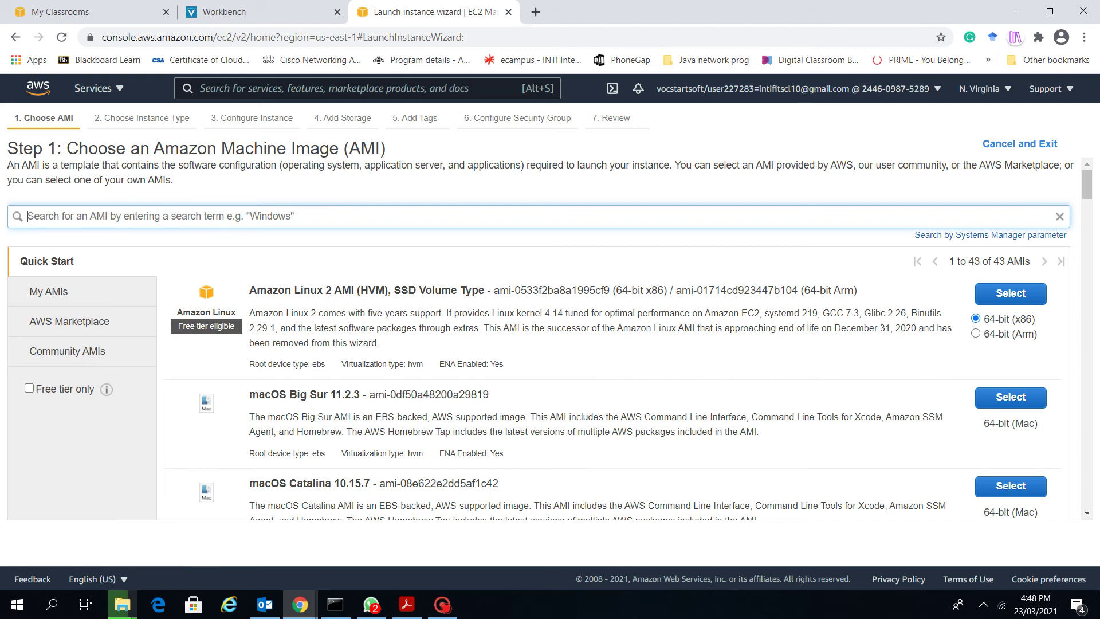
{"action": "left_click", "coordinate": [1011, 293]}
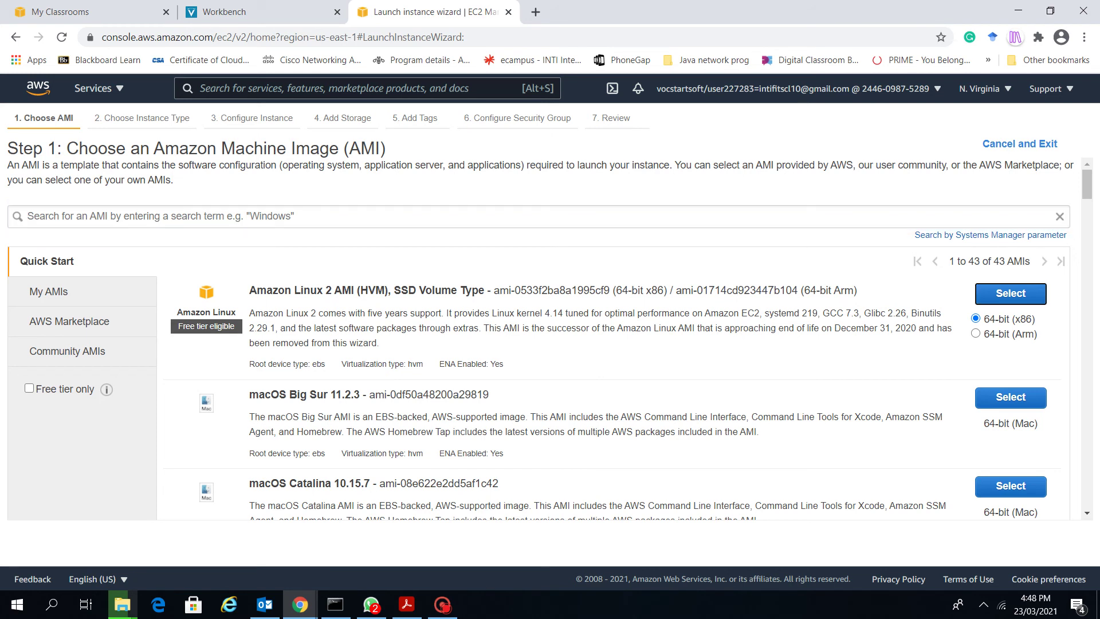
Switch to the guide in Acrobat Reader and examine its Choose an Instance Type example with t2.micro selected
{"action": "key", "text": "alt+Tab"}
{"action": "scroll", "coordinate": [292, 321], "scroll_direction": "down", "scroll_amount": 2}
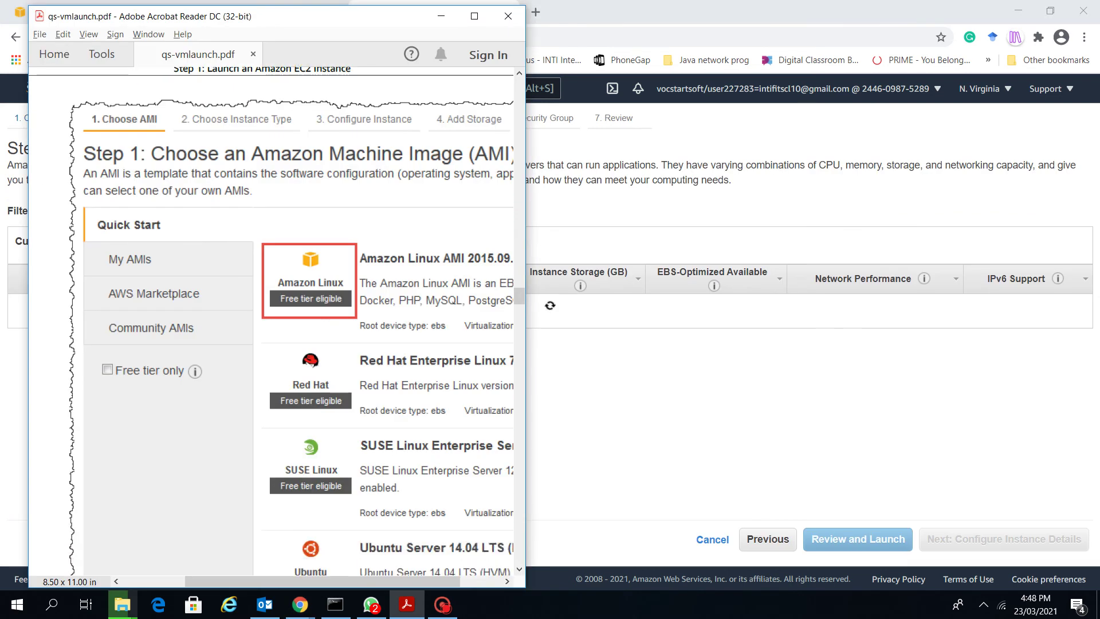
{"action": "left_click_drag", "start_coordinate": [519, 299], "coordinate": [519, 323]}
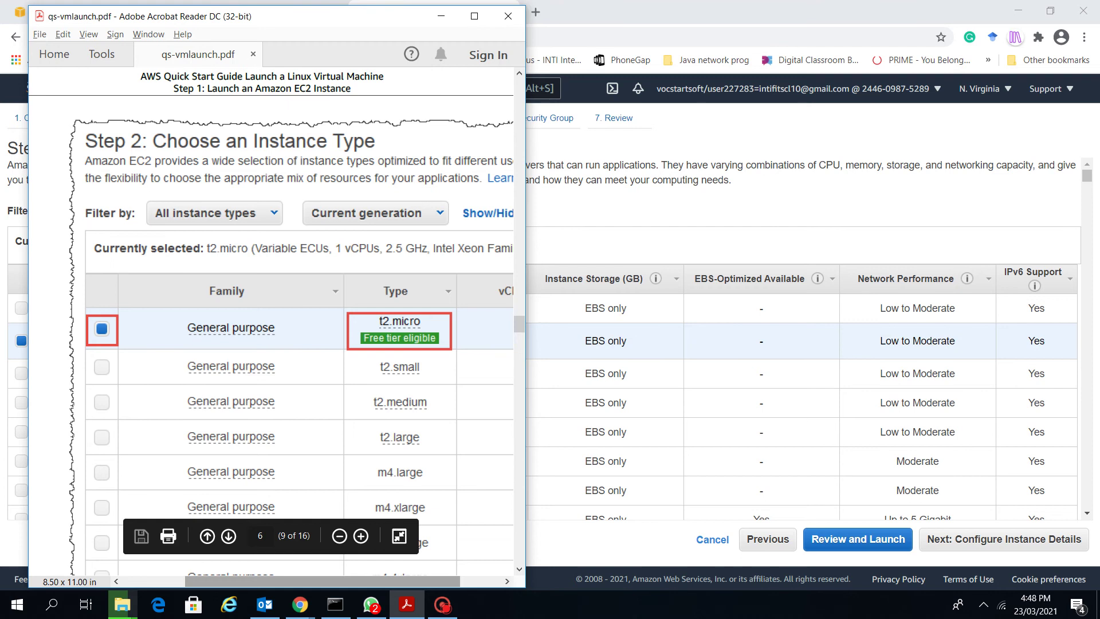
{"action": "scroll", "coordinate": [272, 329], "scroll_direction": "right", "scroll_amount": 2}
{"action": "scroll", "coordinate": [272, 329], "scroll_direction": "right", "scroll_amount": 3}
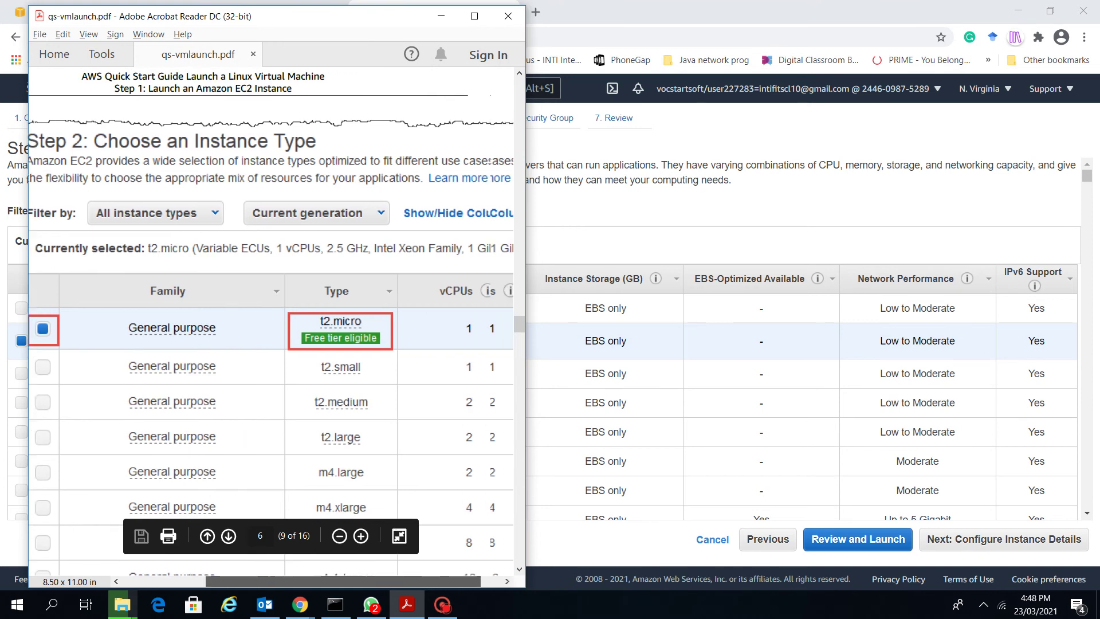
{"action": "scroll", "coordinate": [272, 330], "scroll_direction": "left", "scroll_amount": 2}
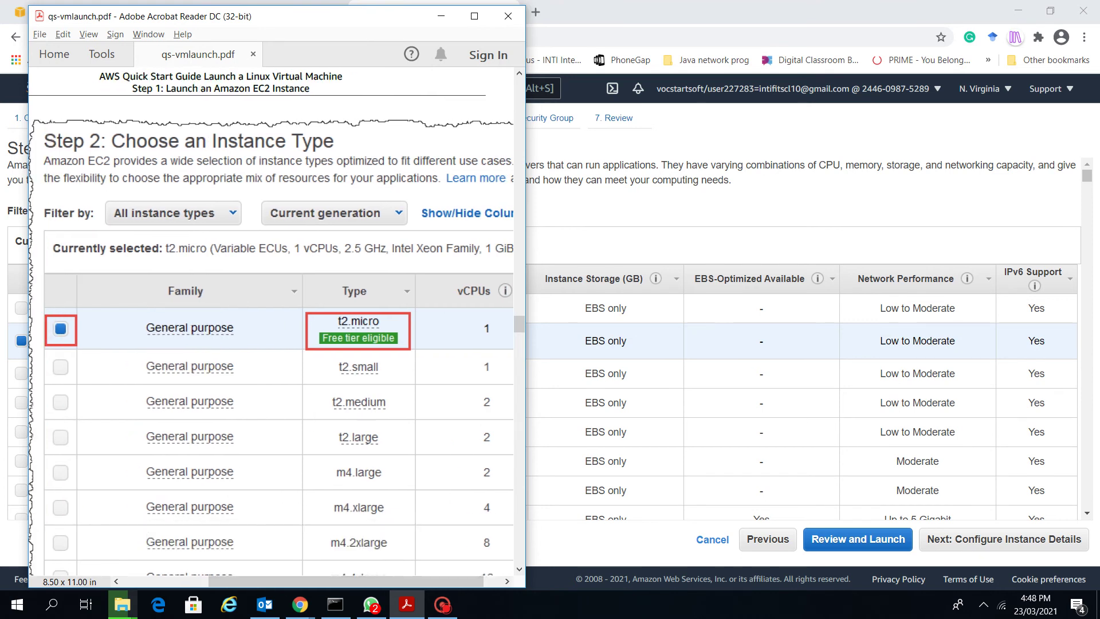
{"action": "scroll", "coordinate": [273, 330], "scroll_direction": "left", "scroll_amount": 9}
{"action": "left_click", "coordinate": [272, 329]}
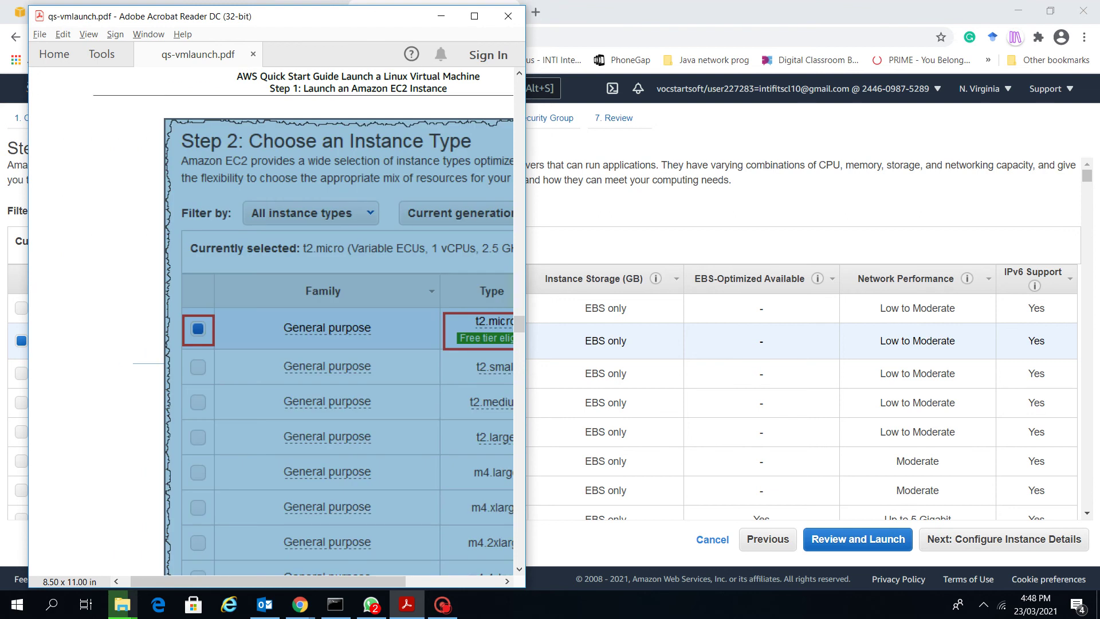
Examine the guide's Choose an Instance Type example with t2.micro selected and the step 6 note below it
{"action": "scroll", "coordinate": [272, 329], "scroll_direction": "right", "scroll_amount": 6}
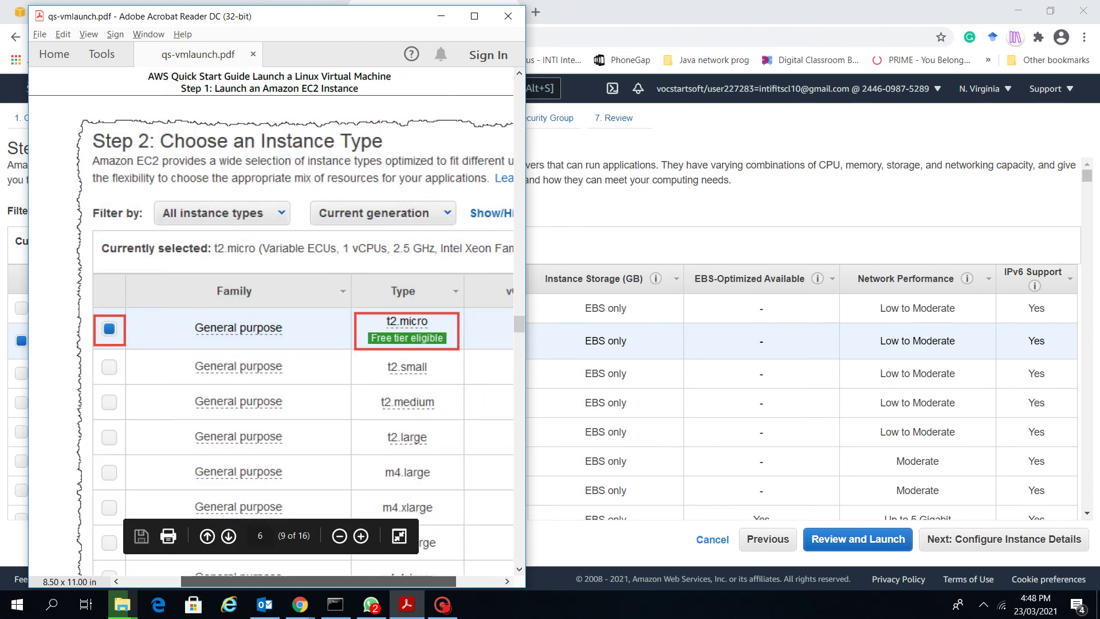
{"action": "scroll", "coordinate": [272, 329], "scroll_direction": "right", "scroll_amount": 3}
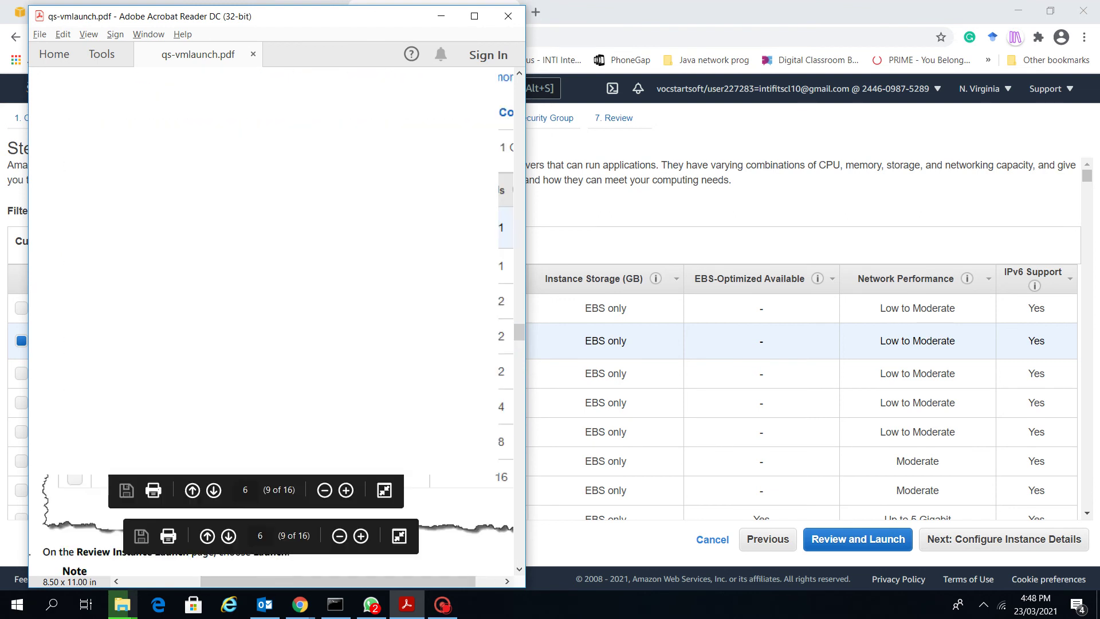
{"action": "scroll", "coordinate": [344, 355], "scroll_direction": "down", "scroll_amount": 2}
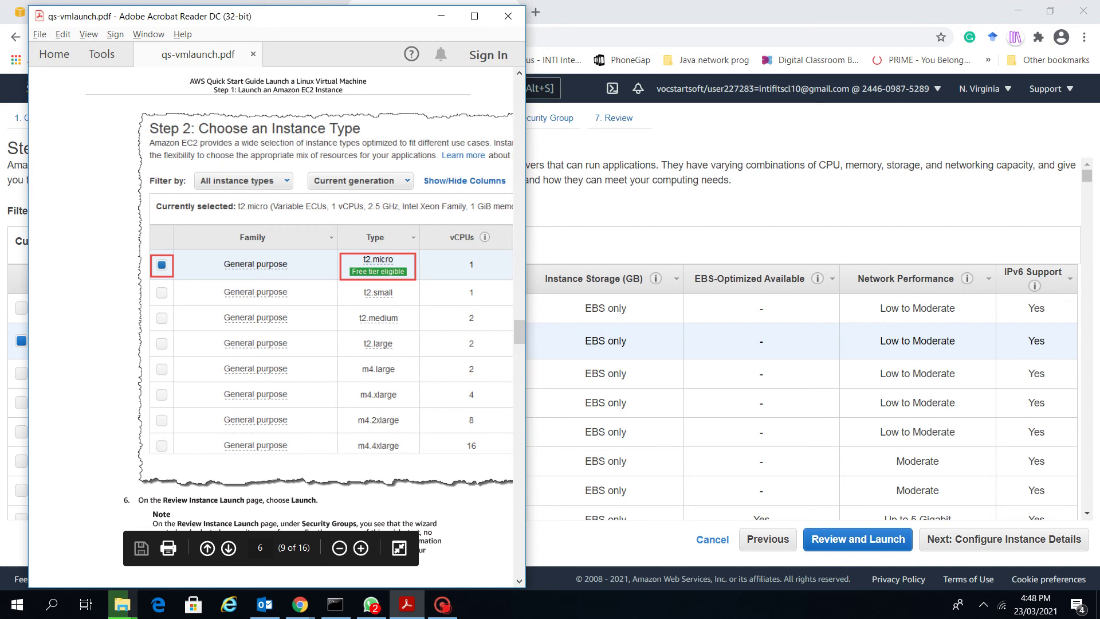
{"action": "left_click_drag", "start_coordinate": [230, 16], "coordinate": [260, 11]}
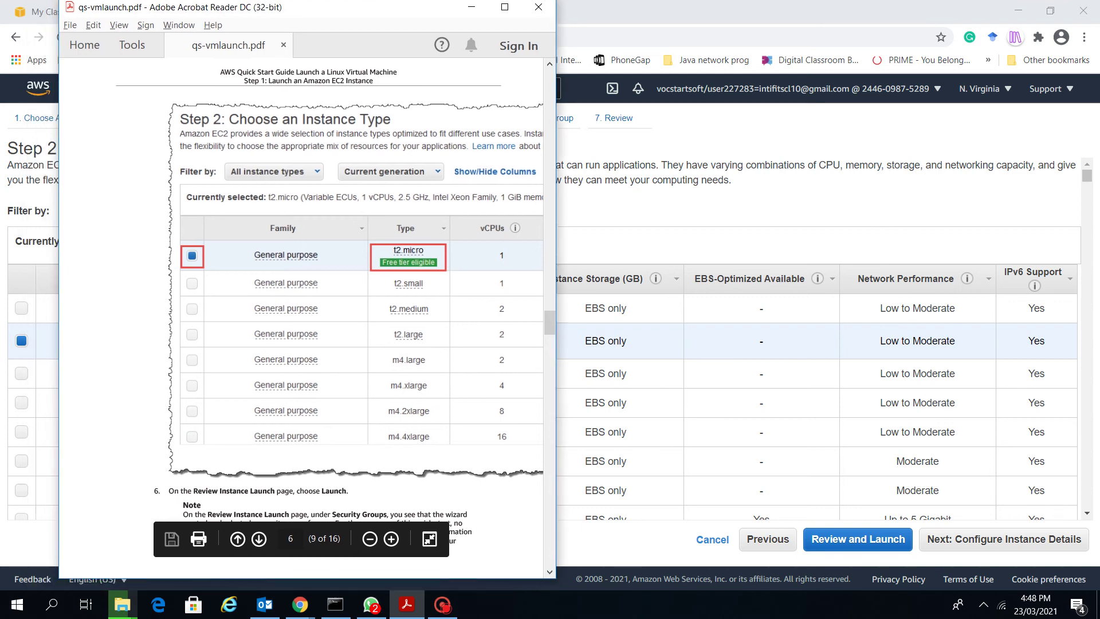
{"action": "scroll", "coordinate": [315, 321], "scroll_direction": "down", "scroll_amount": 2}
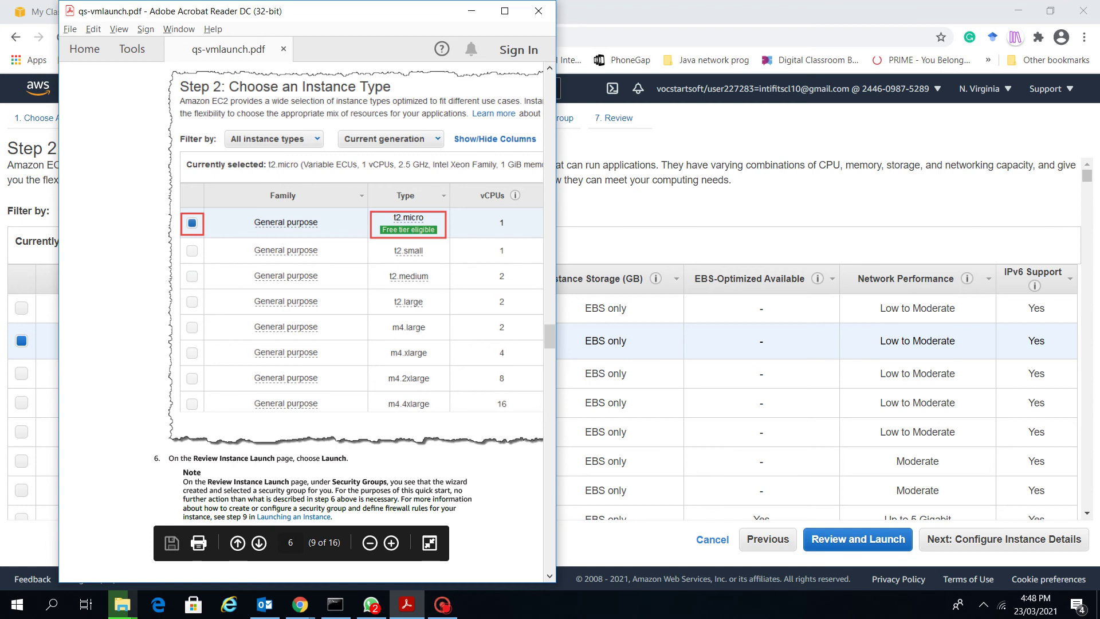
{"action": "key", "text": "ctrl+equal"}
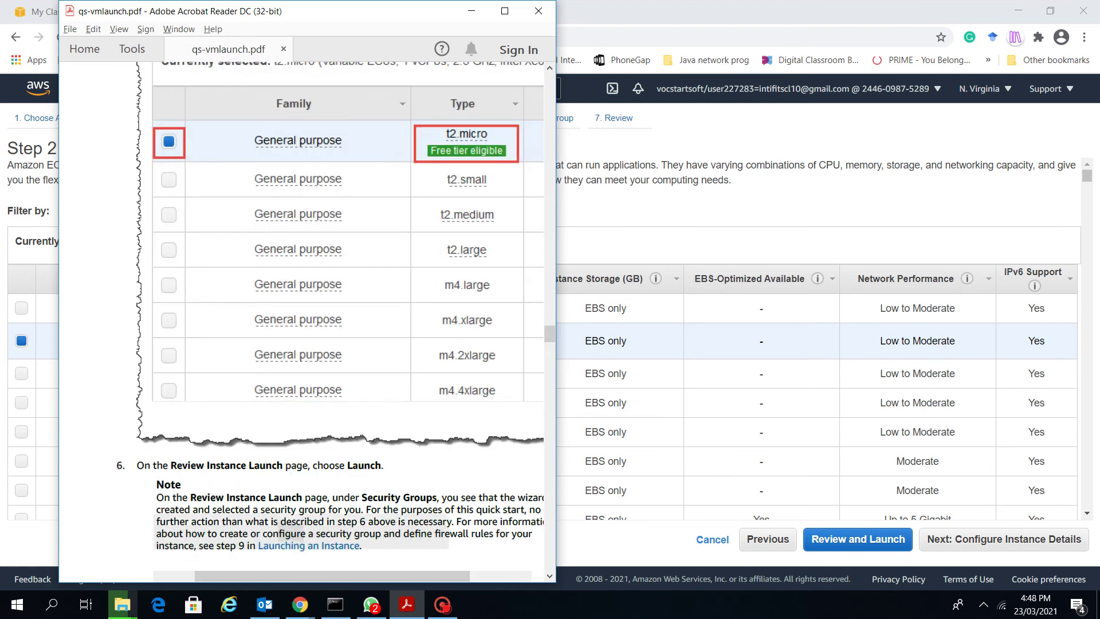
{"action": "key", "text": "ctrl+equal"}
{"action": "scroll", "coordinate": [309, 321], "scroll_direction": "right", "scroll_amount": 1}
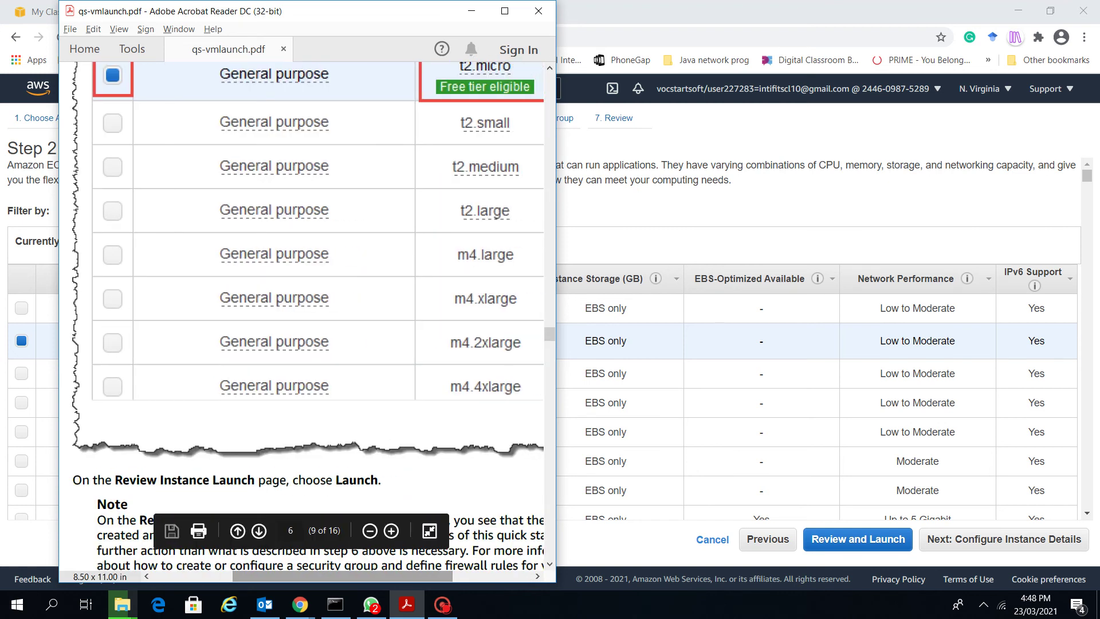
{"action": "scroll", "coordinate": [309, 321], "scroll_direction": "up", "scroll_amount": 3}
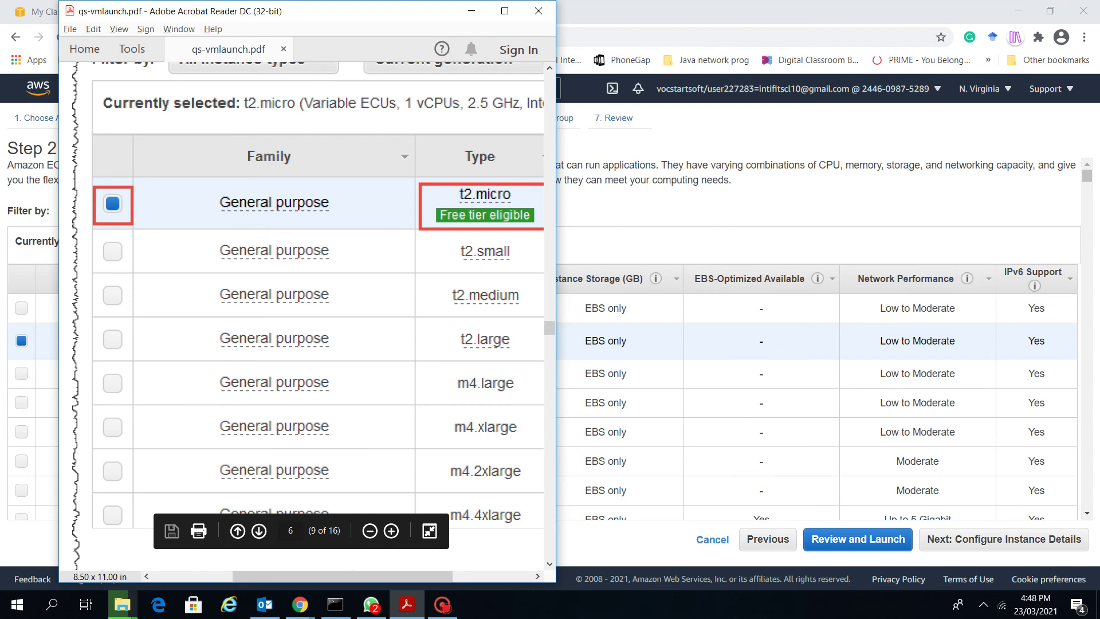
{"action": "scroll", "coordinate": [309, 320], "scroll_direction": "up", "scroll_amount": 3}
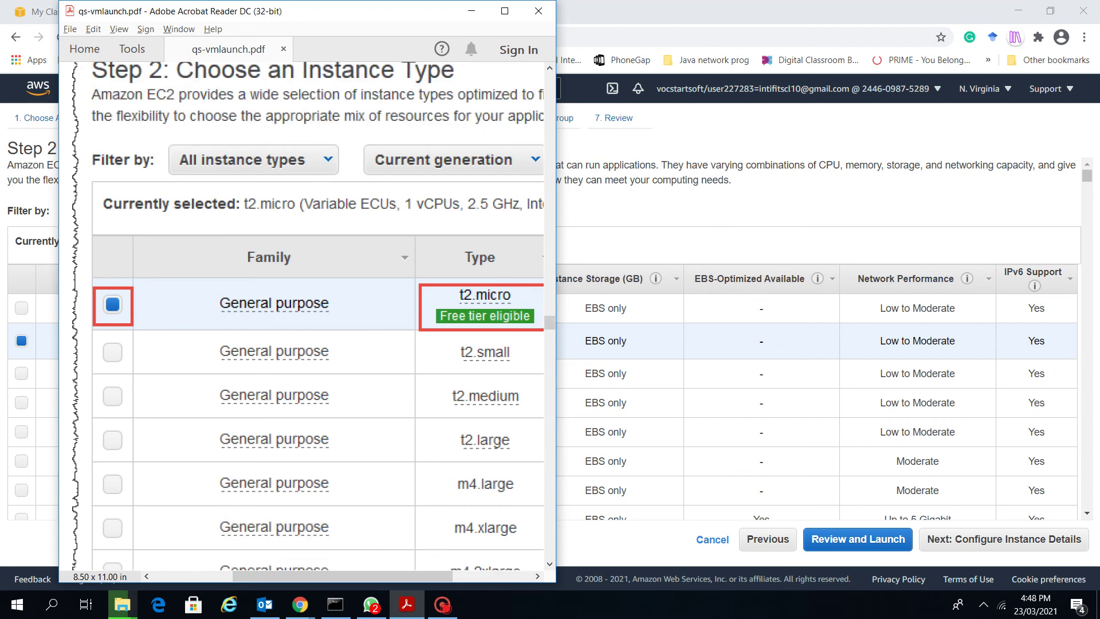
Switch to Chrome, browse the available instance types from t2 through d3en, and view the free tier information for t2.micro
{"action": "key", "text": "alt+Tab"}
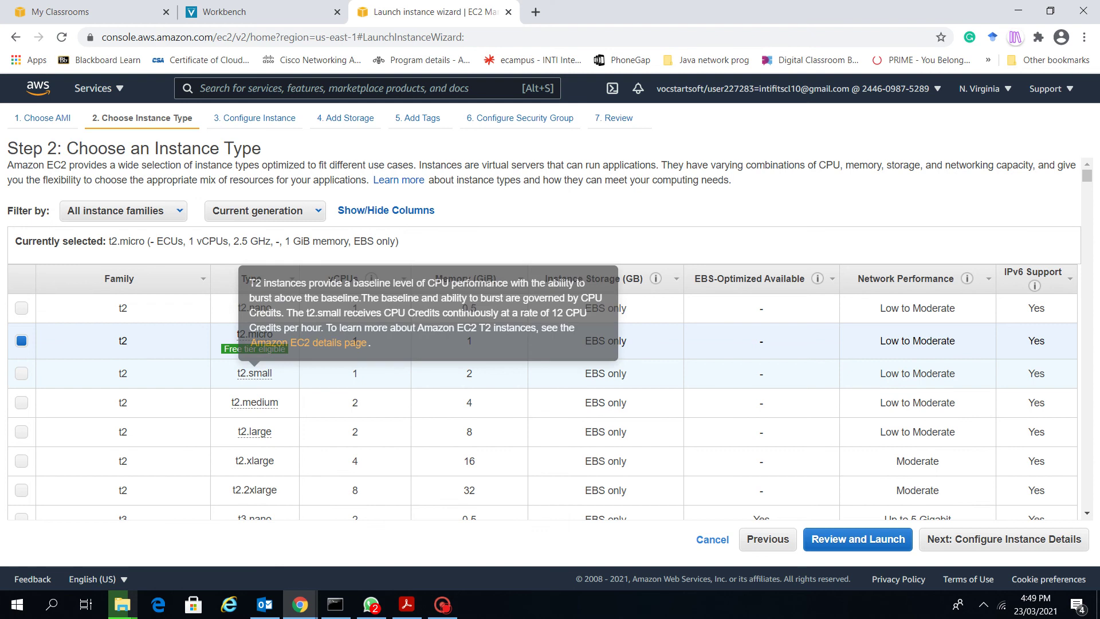
{"action": "key", "text": "alt+Tab"}
{"action": "scroll", "coordinate": [309, 321], "scroll_direction": "up", "scroll_amount": 1}
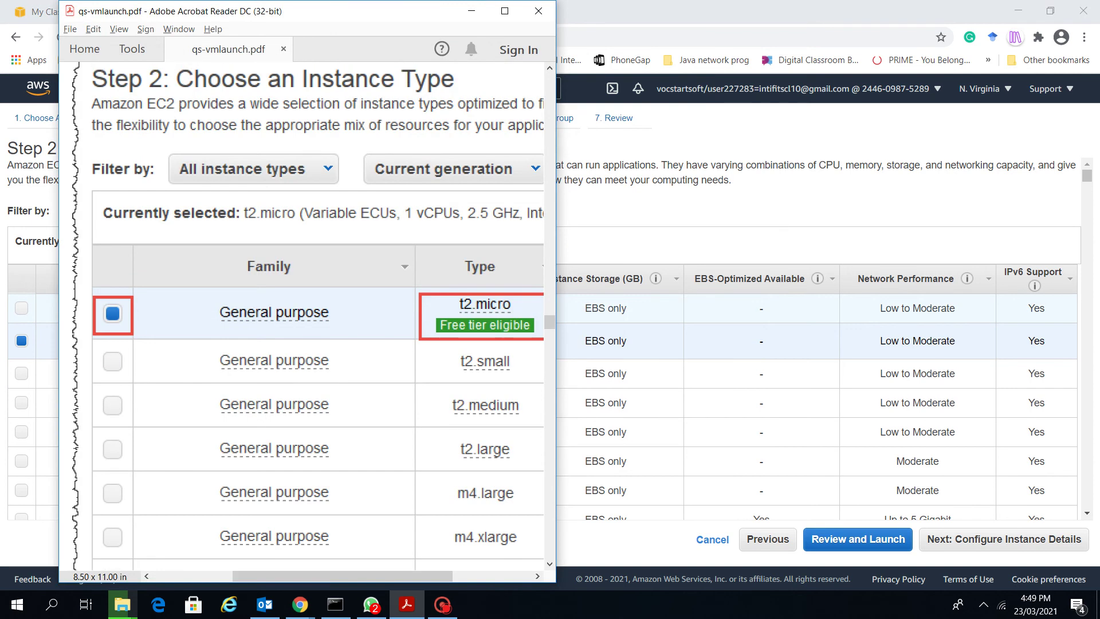
{"action": "key", "text": "alt+Tab"}
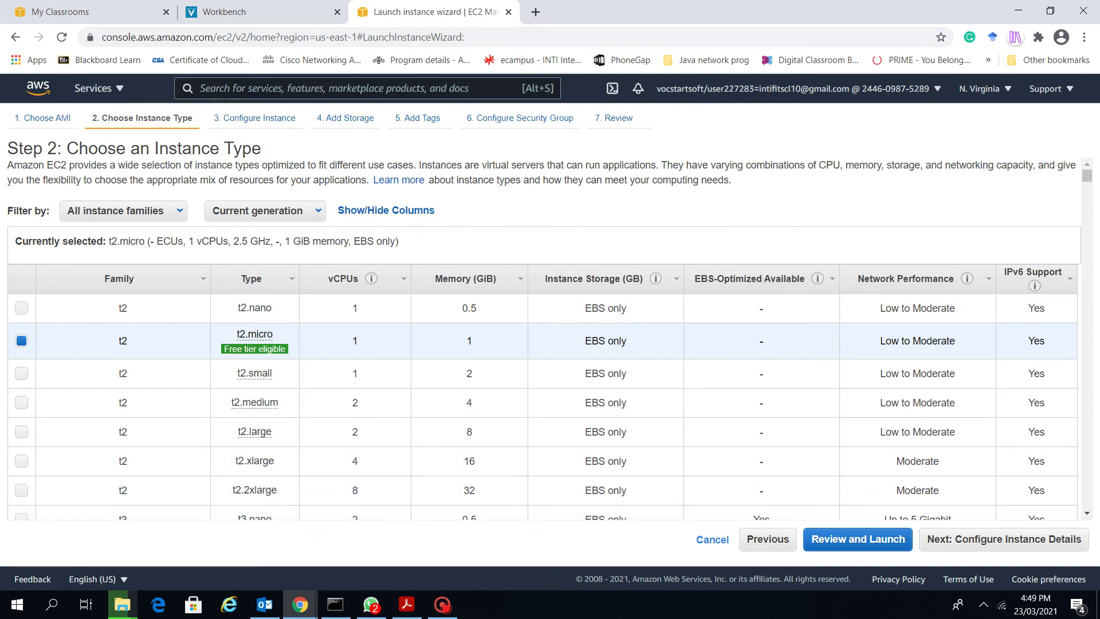
{"action": "scroll", "coordinate": [544, 368], "scroll_direction": "down", "scroll_amount": 10}
{"action": "scroll", "coordinate": [544, 368], "scroll_direction": "down", "scroll_amount": 20}
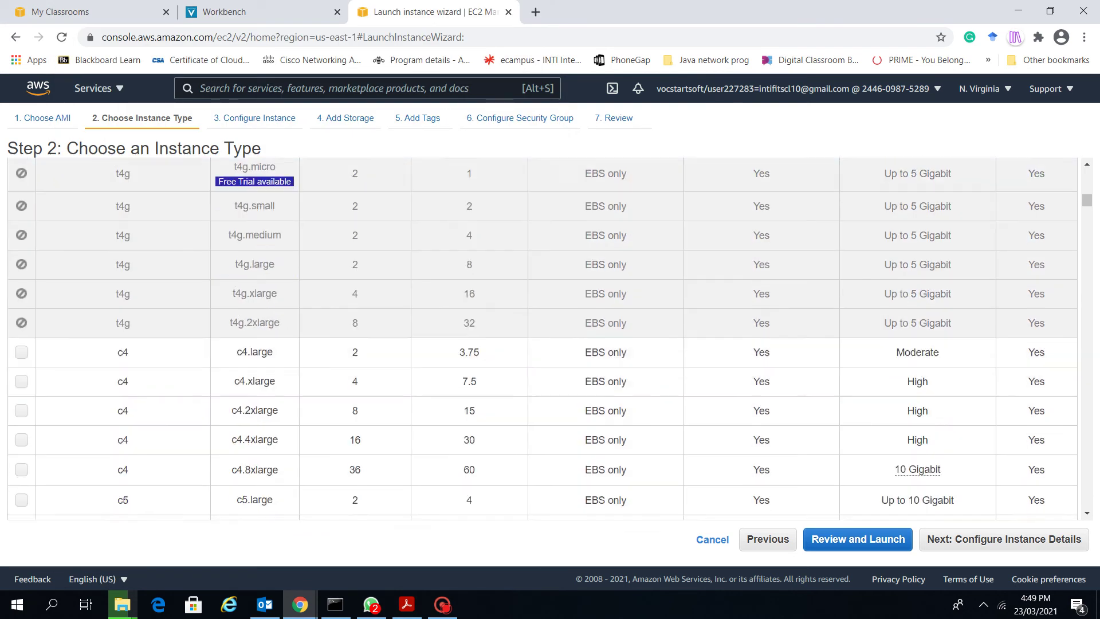
{"action": "scroll", "coordinate": [550, 338], "scroll_direction": "down", "scroll_amount": 20}
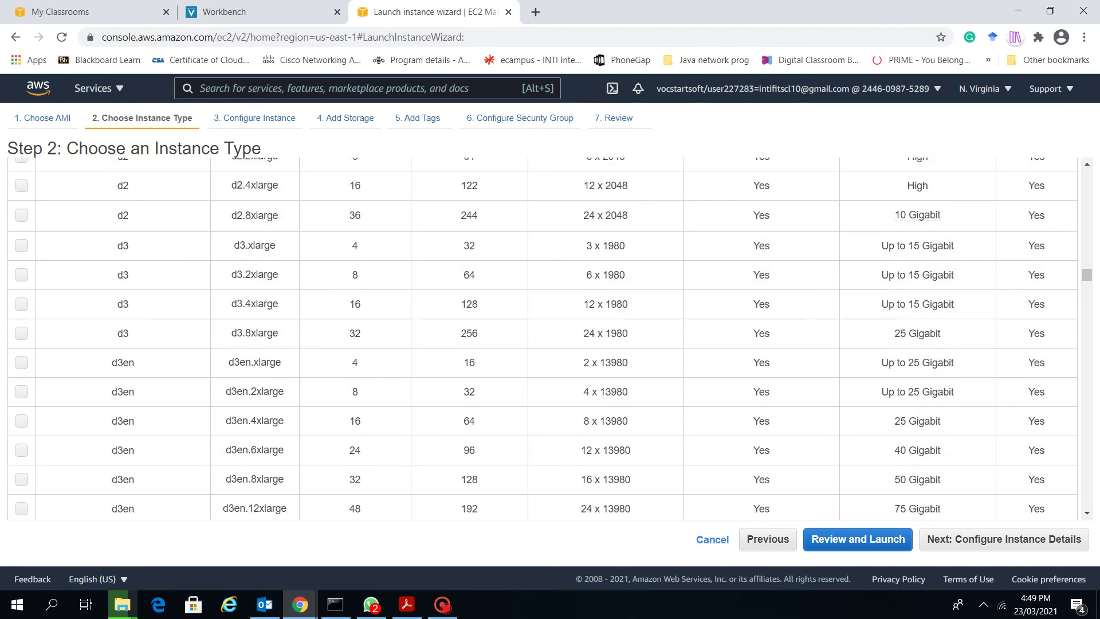
{"action": "scroll", "coordinate": [550, 339], "scroll_direction": "up", "scroll_amount": 20}
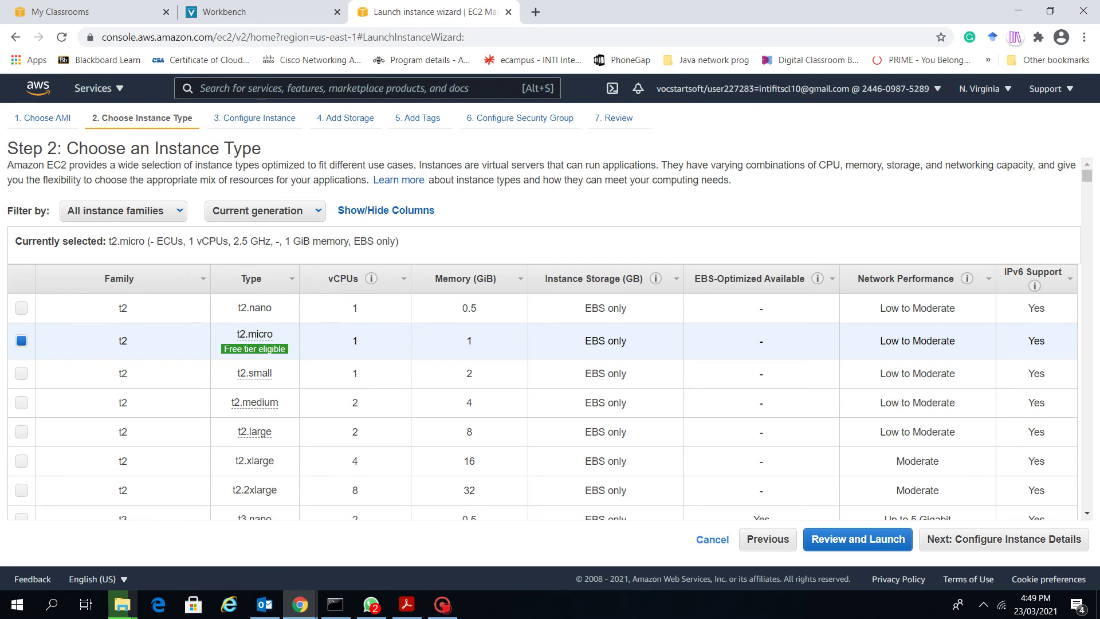
{"action": "mouse_move", "coordinate": [254, 349]}
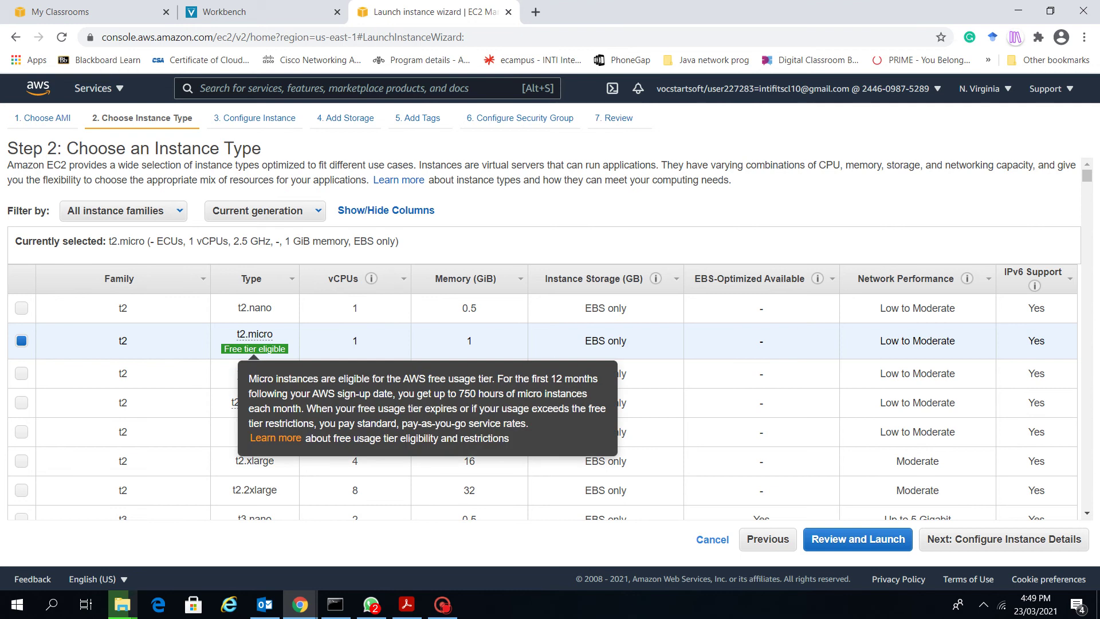
Compare the guide's t2.micro row and its vCPUs in Acrobat Reader with the t2 and t3 instance types in Chrome
{"action": "key", "text": "alt+Tab"}
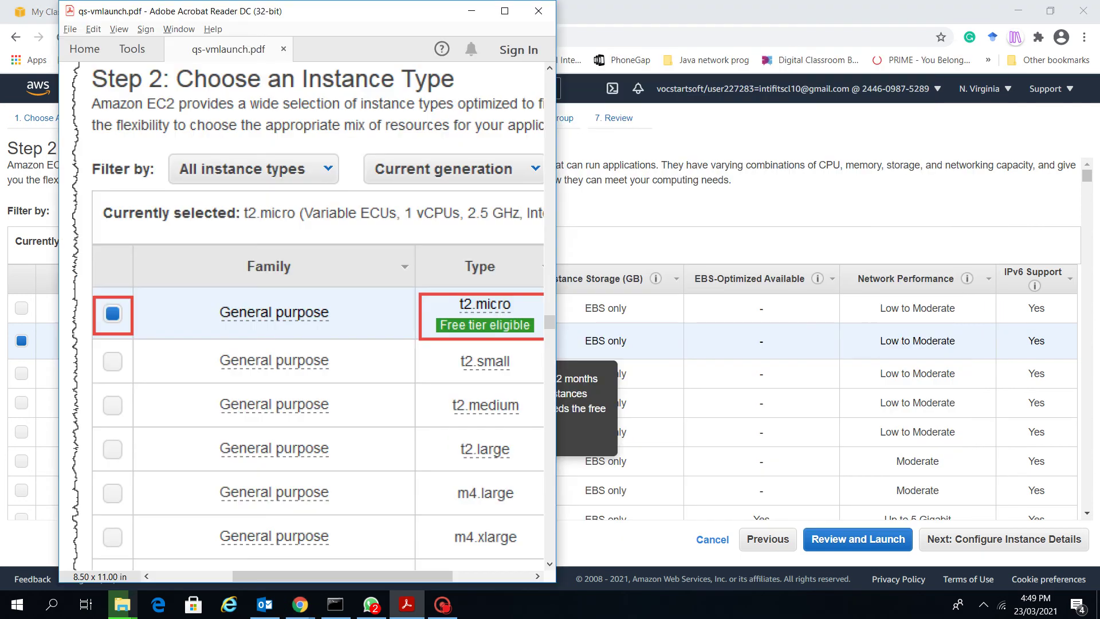
{"action": "key", "text": "ctrl+plus"}
{"action": "scroll", "coordinate": [301, 325], "scroll_direction": "right", "scroll_amount": 3}
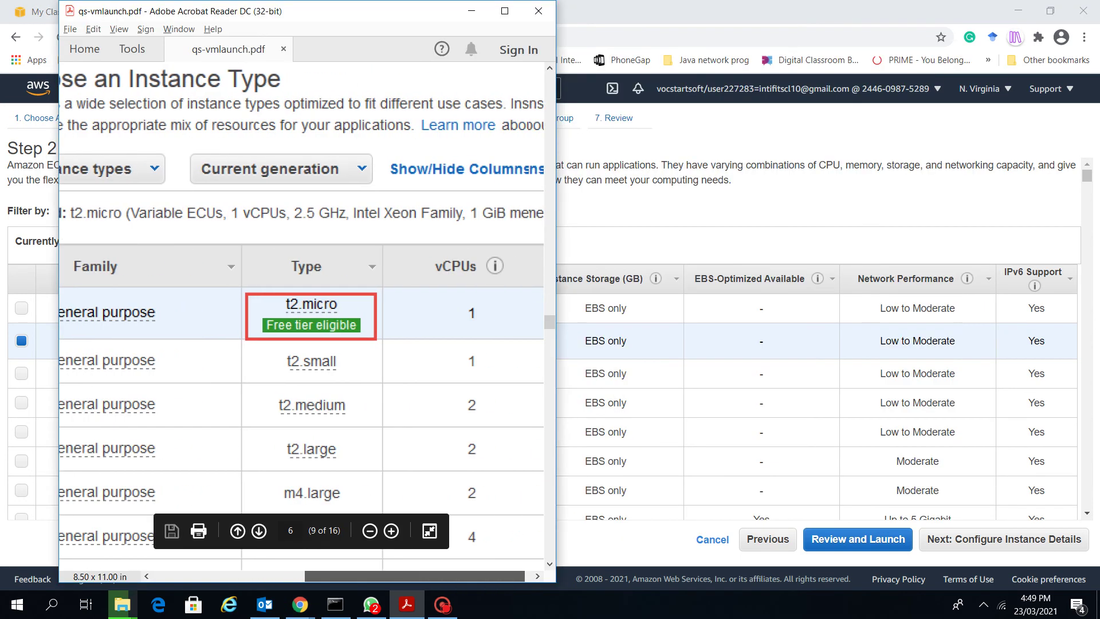
{"action": "key", "text": "alt+Tab"}
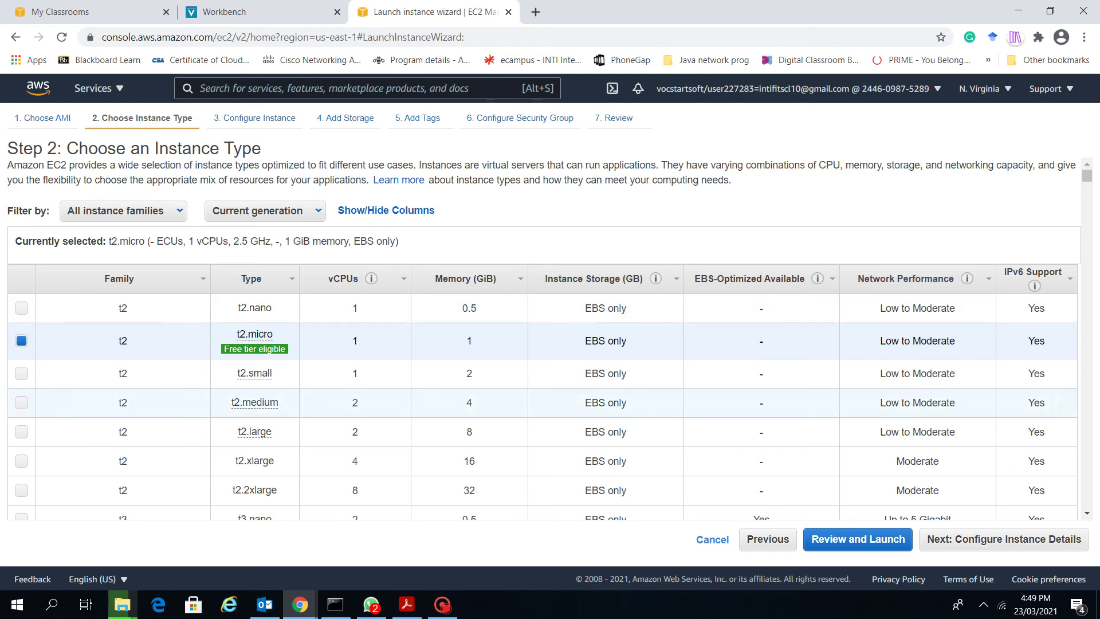
{"action": "scroll", "coordinate": [545, 338], "scroll_direction": "down", "scroll_amount": 3}
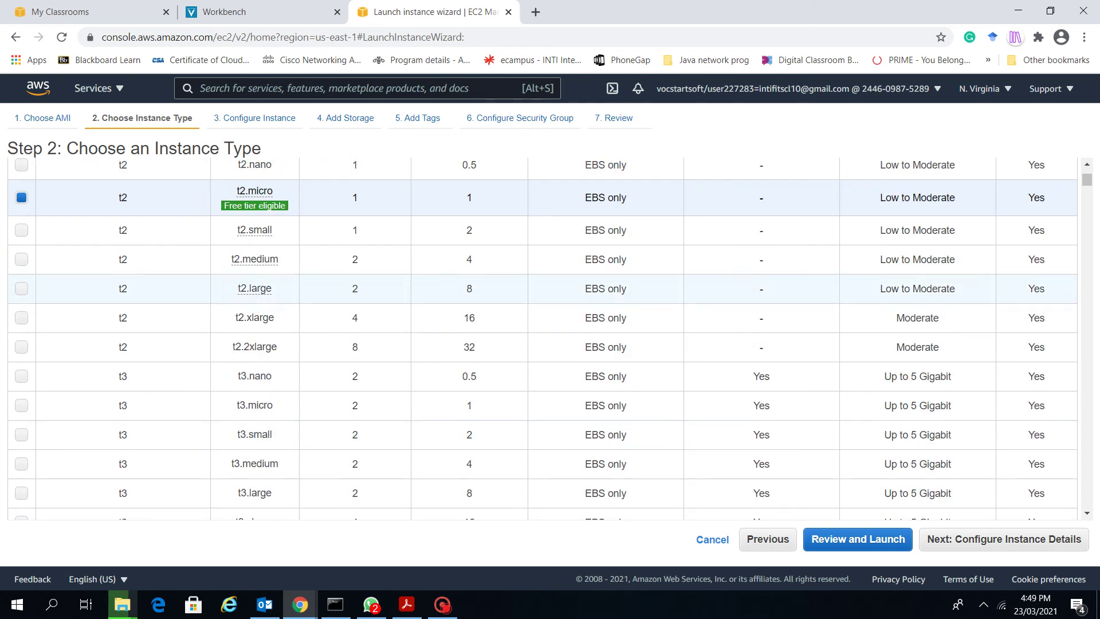
{"action": "scroll", "coordinate": [544, 338], "scroll_direction": "up", "scroll_amount": 2}
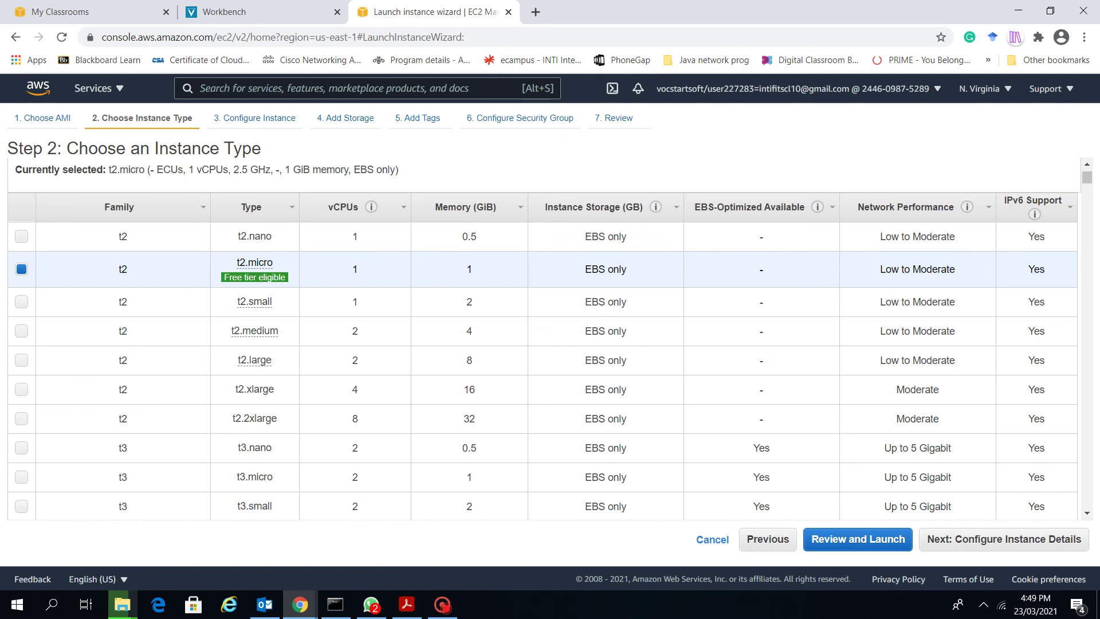
{"action": "left_click_drag", "start_coordinate": [270, 169], "coordinate": [233, 169]}
{"action": "left_click", "coordinate": [270, 201]}
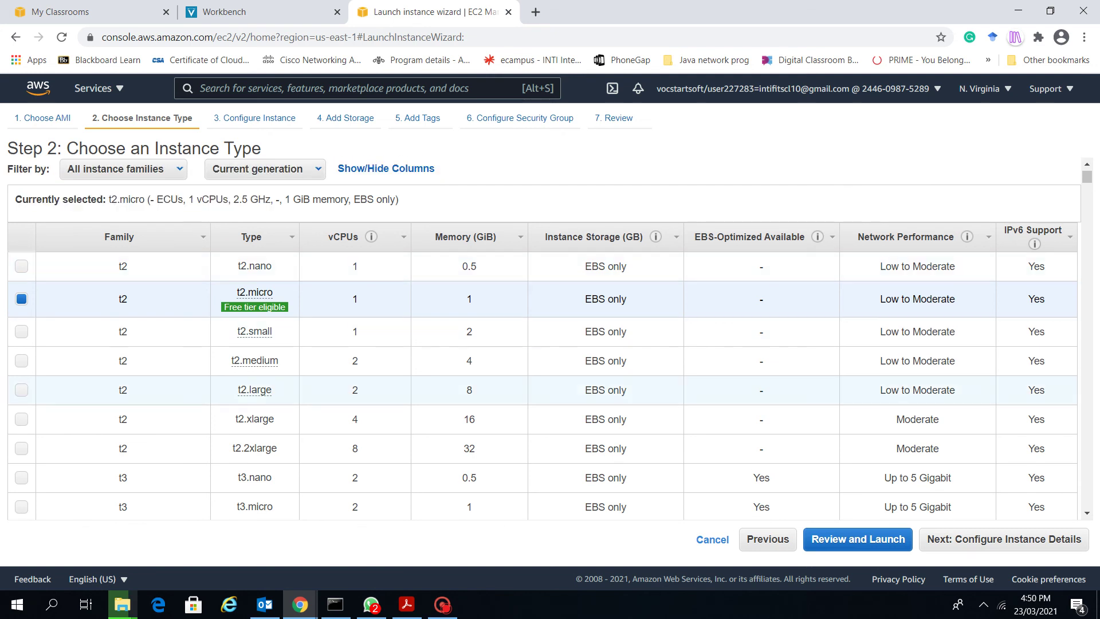
{"action": "scroll", "coordinate": [544, 401], "scroll_direction": "down", "scroll_amount": 1}
Switch to the guide in Acrobat Reader and read step 6 on the Review Instance Launch page and its security group note
{"action": "key", "text": "alt+Tab"}
{"action": "scroll", "coordinate": [306, 315], "scroll_direction": "down", "scroll_amount": 1}
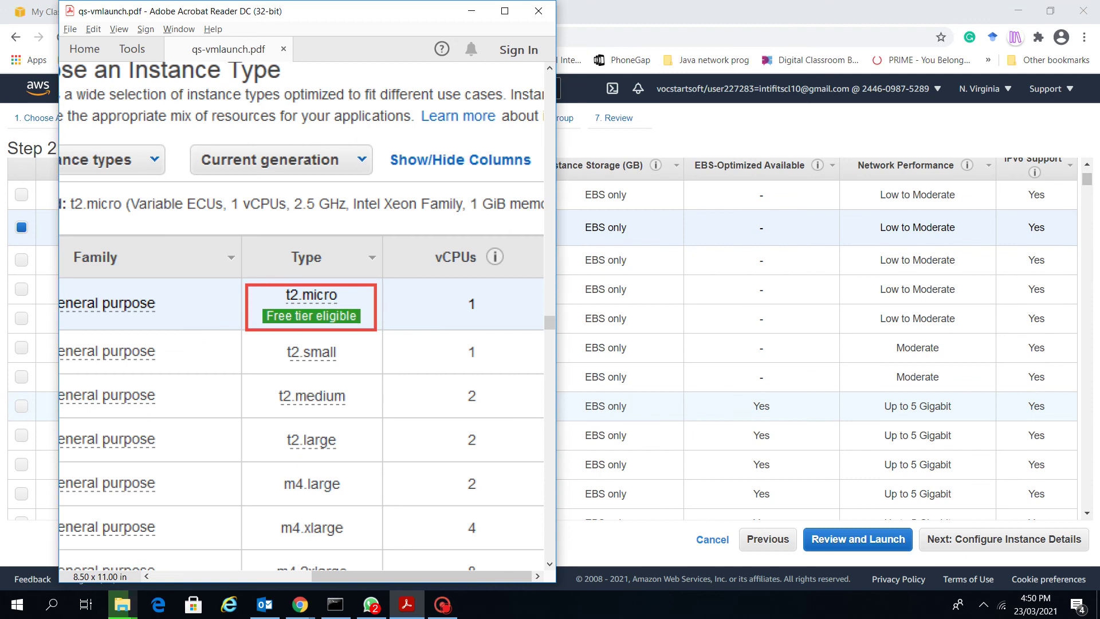
{"action": "scroll", "coordinate": [307, 315], "scroll_direction": "down", "scroll_amount": 3}
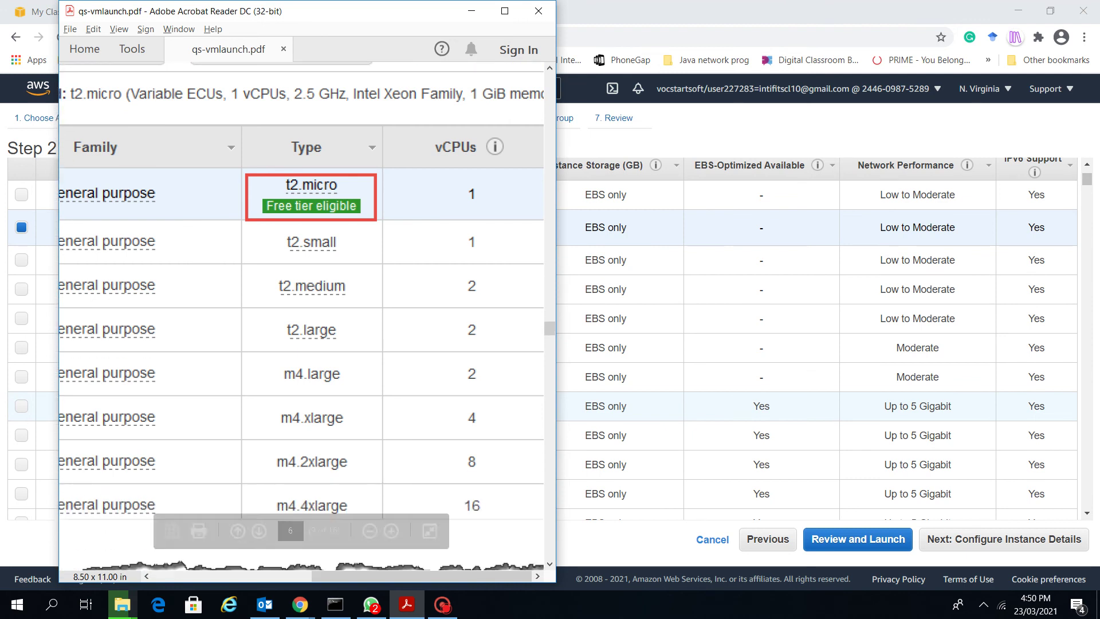
{"action": "scroll", "coordinate": [306, 315], "scroll_direction": "left", "scroll_amount": 4}
{"action": "scroll", "coordinate": [307, 315], "scroll_direction": "down", "scroll_amount": 1}
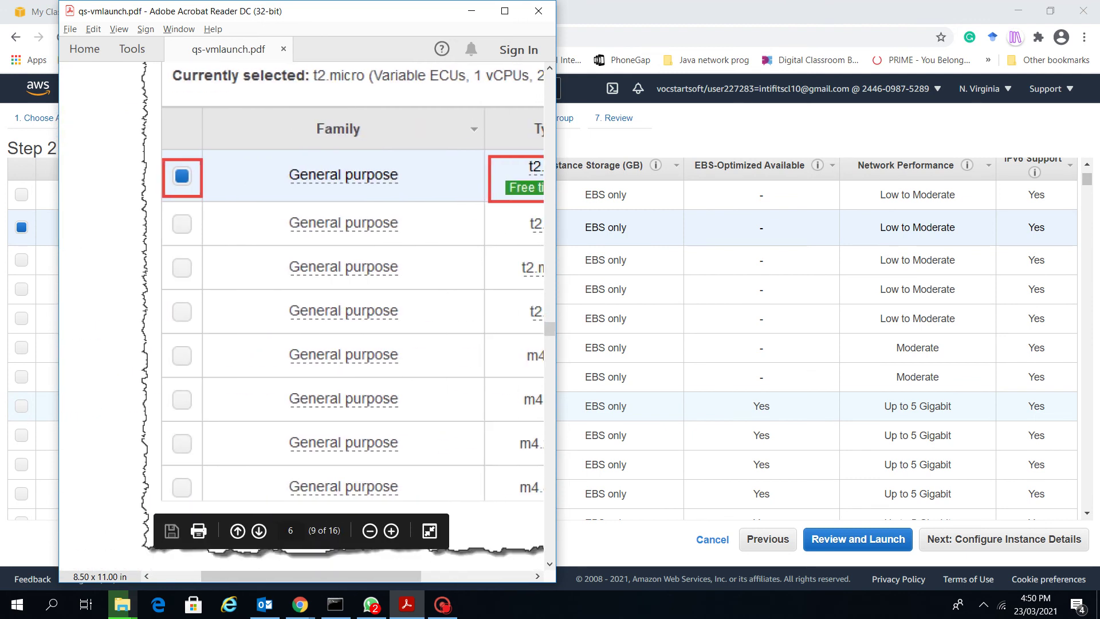
{"action": "scroll", "coordinate": [307, 315], "scroll_direction": "down", "scroll_amount": 3}
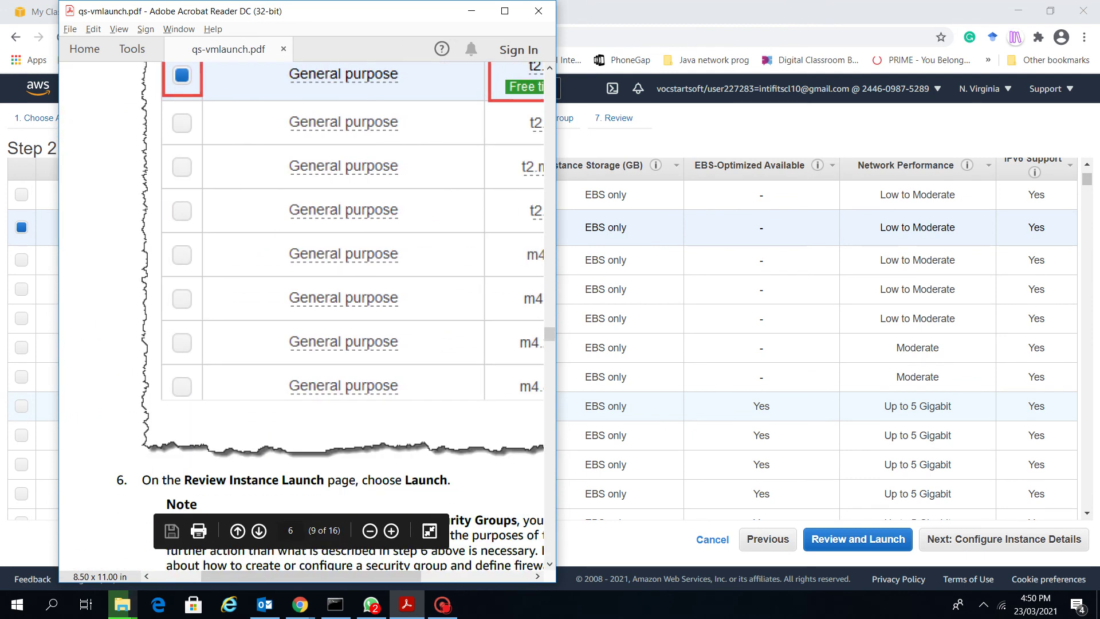
{"action": "scroll", "coordinate": [307, 315], "scroll_direction": "down", "scroll_amount": 2}
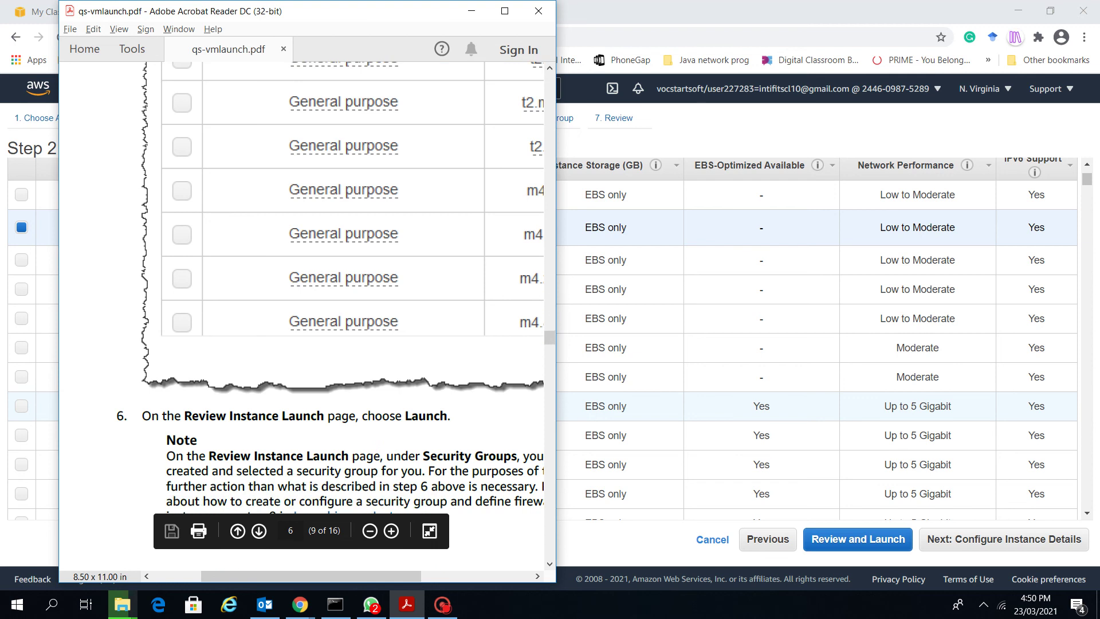
{"action": "scroll", "coordinate": [331, 293], "scroll_direction": "down", "scroll_amount": 1}
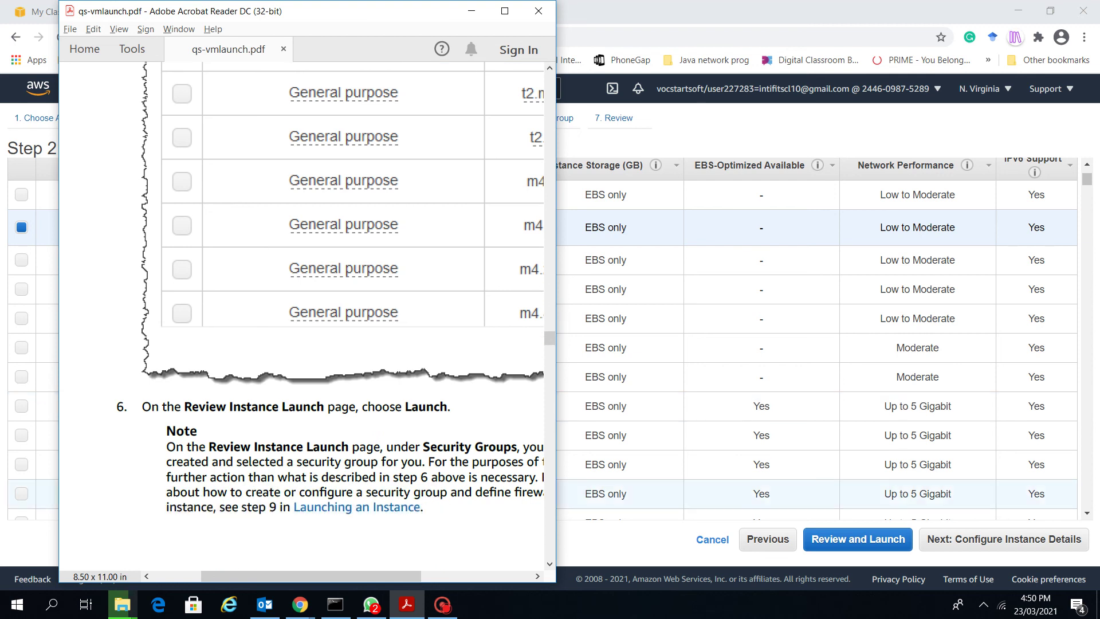
Proceed to Review and Launch with t2.micro in Chrome, and review the AMI details, instance type and security group settings
{"action": "left_click", "coordinate": [858, 538]}
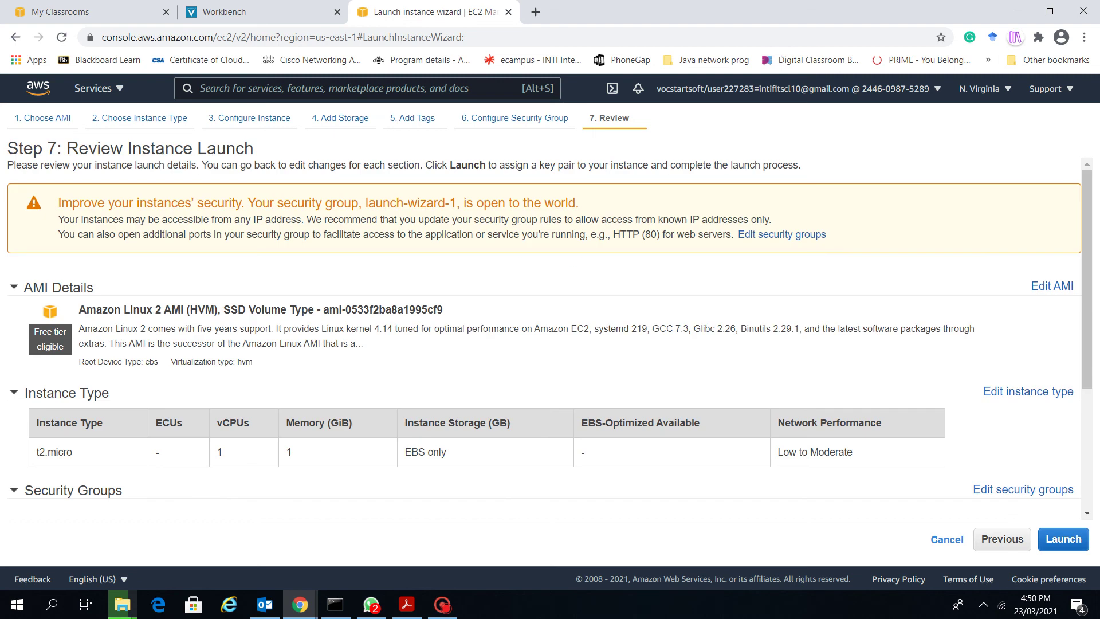
{"action": "scroll", "coordinate": [545, 340], "scroll_direction": "down", "scroll_amount": 1}
{"action": "scroll", "coordinate": [544, 339], "scroll_direction": "up", "scroll_amount": 1}
{"action": "scroll", "coordinate": [544, 339], "scroll_direction": "down", "scroll_amount": 1}
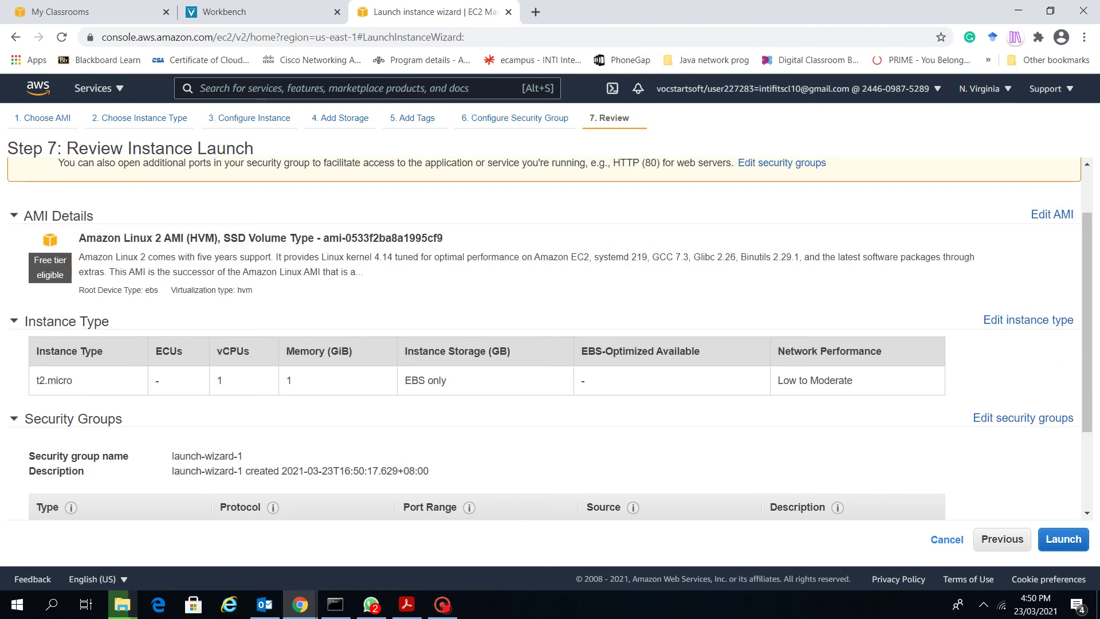
{"action": "scroll", "coordinate": [545, 339], "scroll_direction": "up", "scroll_amount": 1}
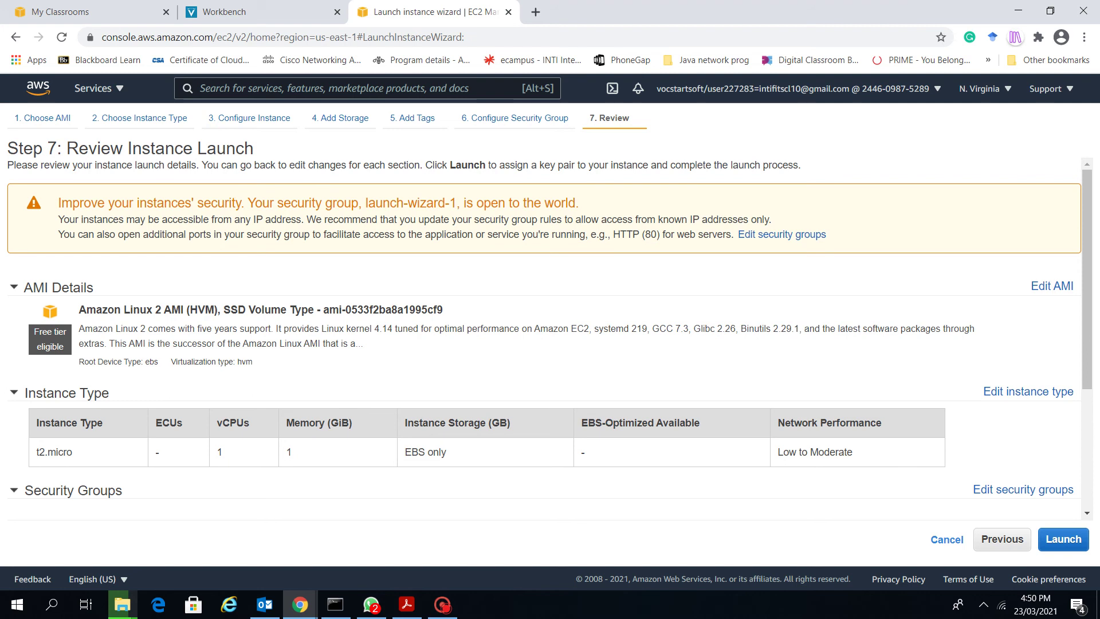
{"action": "scroll", "coordinate": [544, 338], "scroll_direction": "down", "scroll_amount": 1}
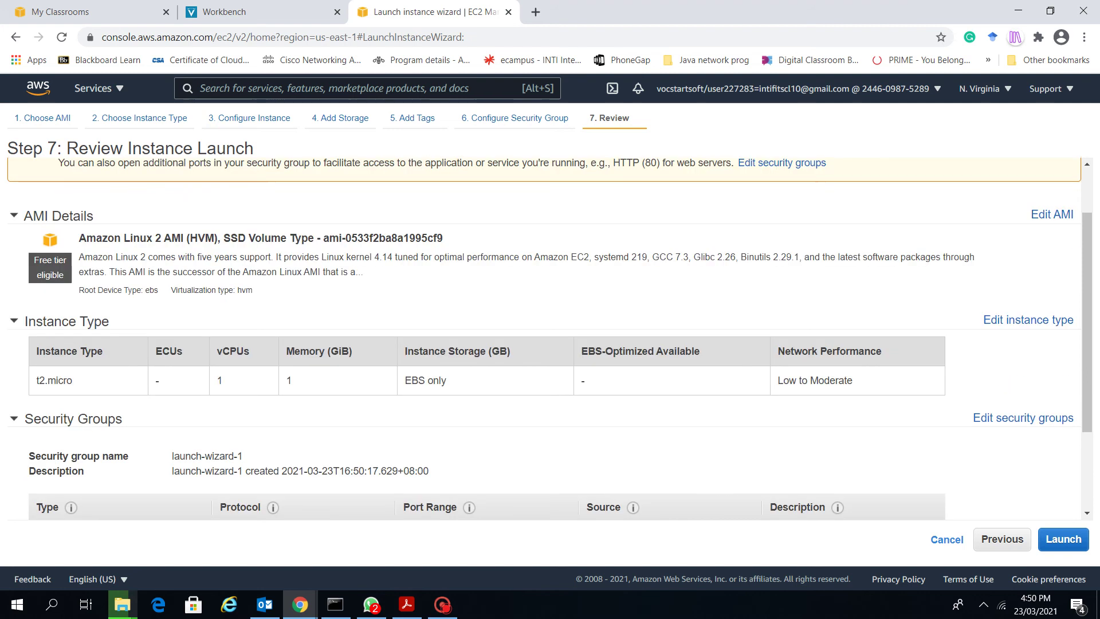
{"action": "scroll", "coordinate": [544, 338], "scroll_direction": "down", "scroll_amount": 1}
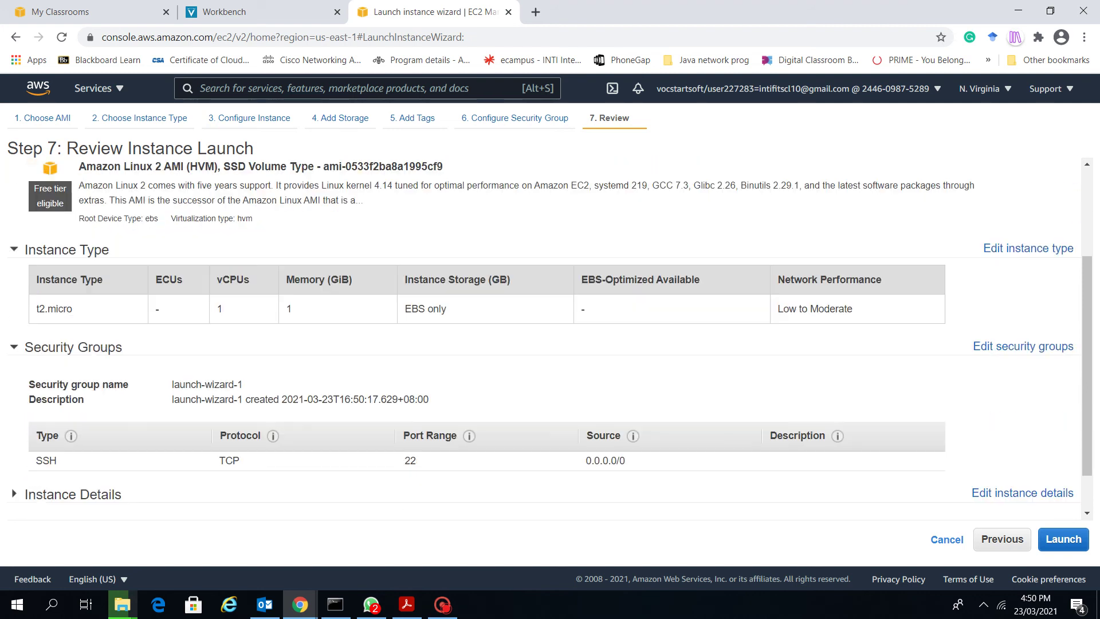
{"action": "scroll", "coordinate": [545, 338], "scroll_direction": "up", "scroll_amount": 1}
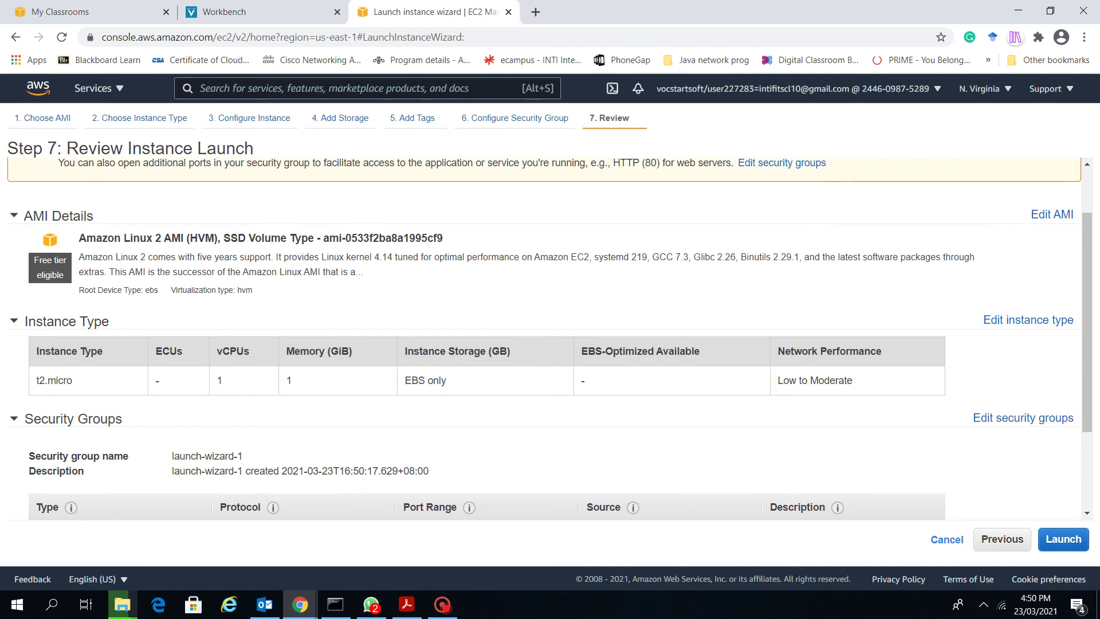
{"action": "scroll", "coordinate": [544, 338], "scroll_direction": "down", "scroll_amount": 2}
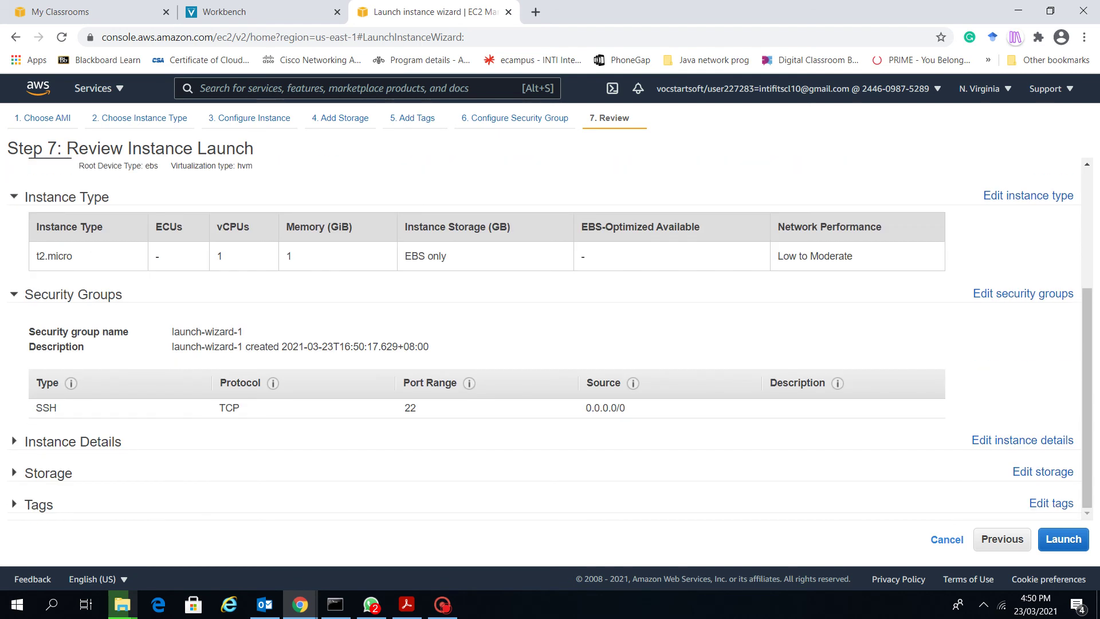
Review the security group's name and its SSH rule's protocol, port range and source on the Review Instance Launch page
{"action": "scroll", "coordinate": [544, 338], "scroll_direction": "up", "scroll_amount": 1}
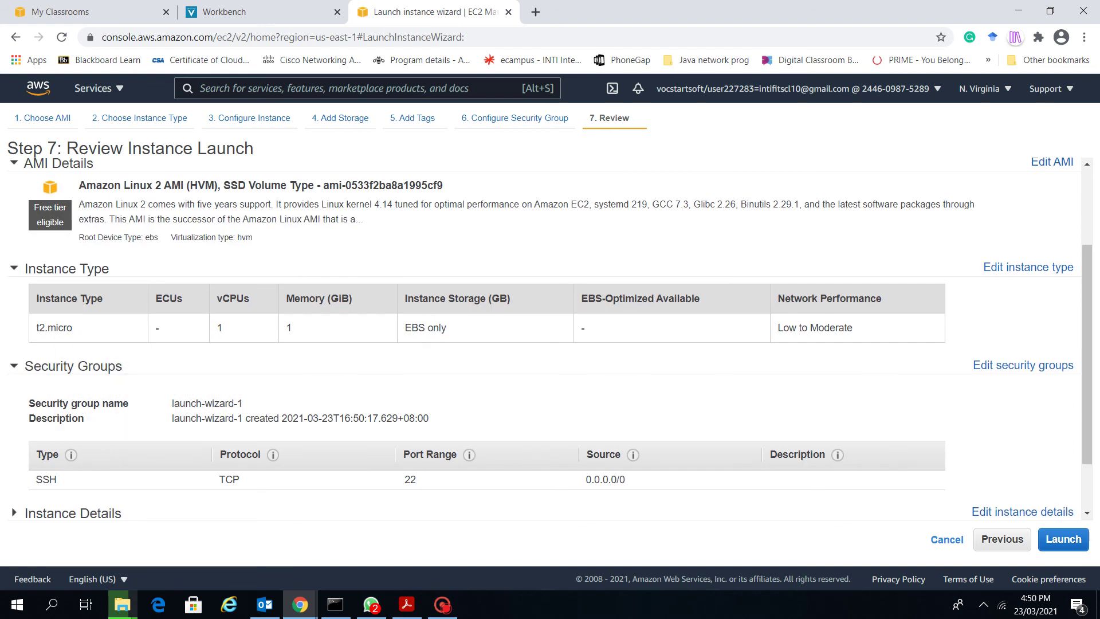
{"action": "left_click_drag", "start_coordinate": [172, 403], "coordinate": [244, 403]}
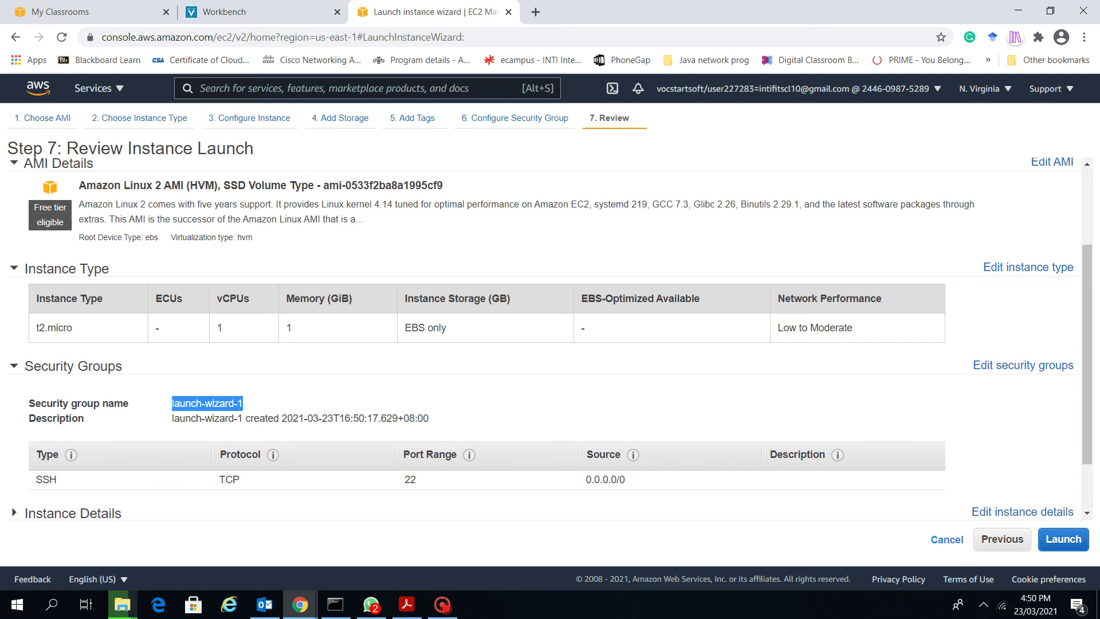
{"action": "scroll", "coordinate": [550, 338], "scroll_direction": "down", "scroll_amount": 2}
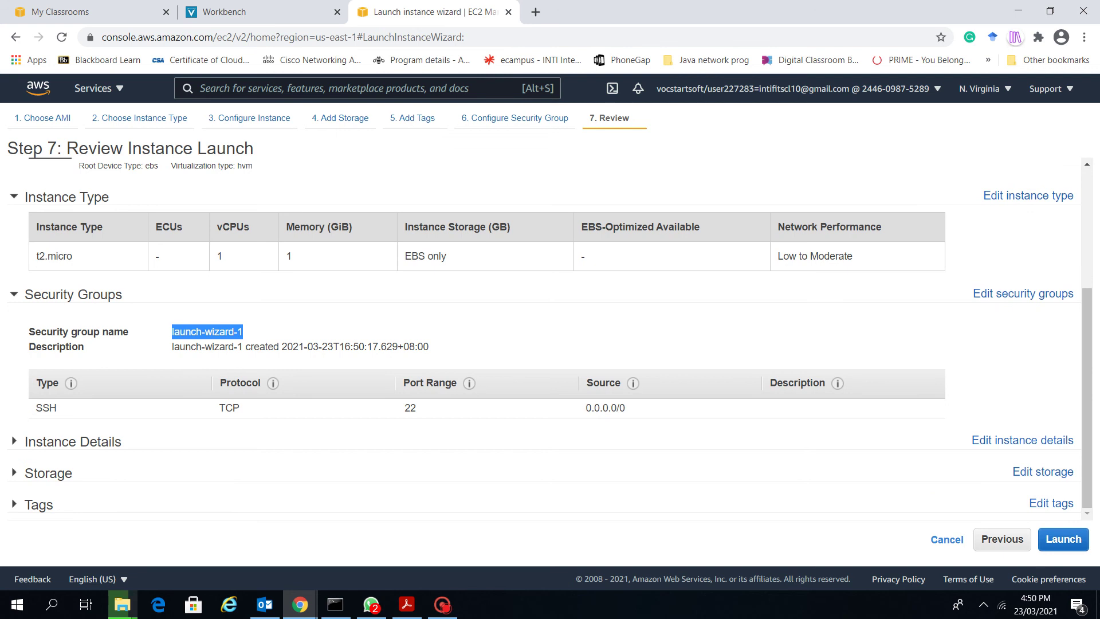
{"action": "double_click", "coordinate": [230, 407]}
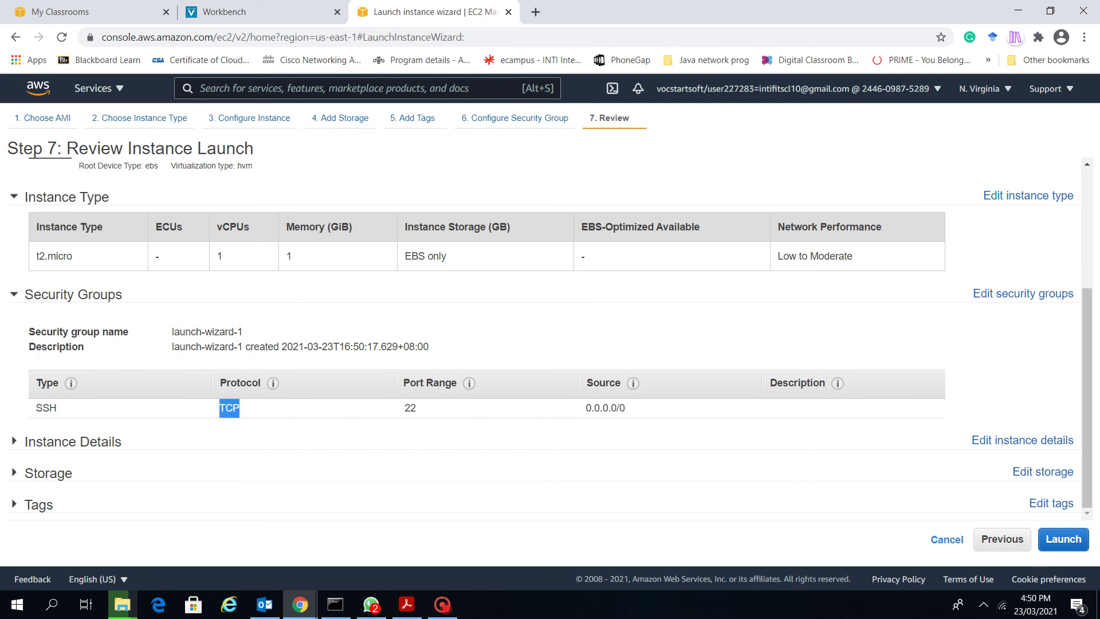
{"action": "left_click_drag", "start_coordinate": [405, 408], "coordinate": [416, 408]}
{"action": "left_click_drag", "start_coordinate": [586, 408], "coordinate": [625, 408]}
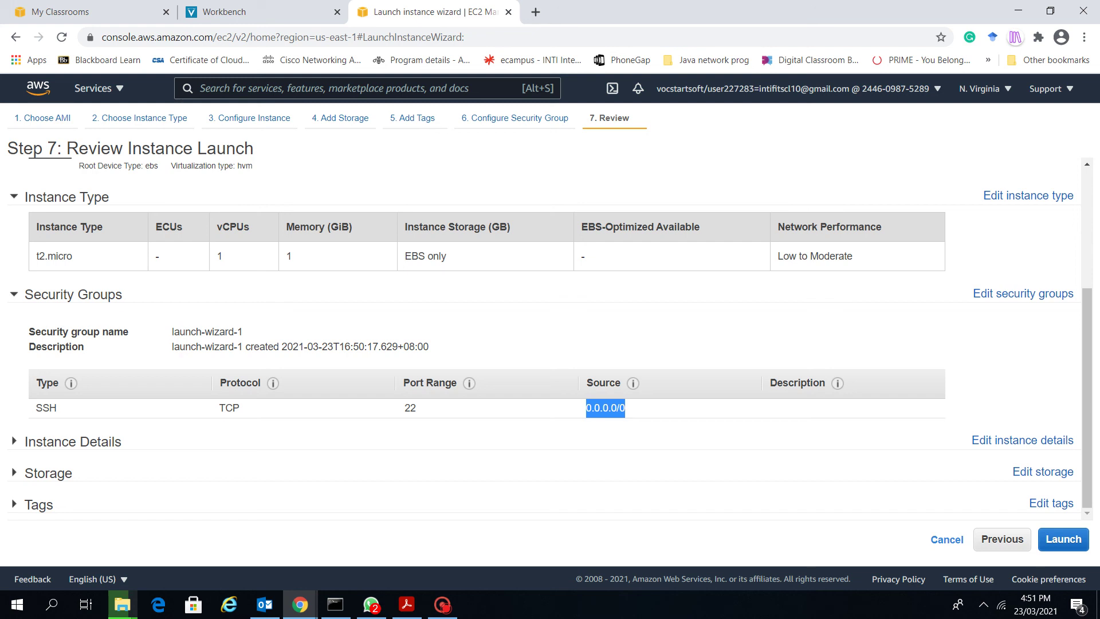
Switch to the guide in Acrobat Reader and read the full step 6 note on the wizard's security group and firewall rules
{"action": "key", "text": "alt+Tab"}
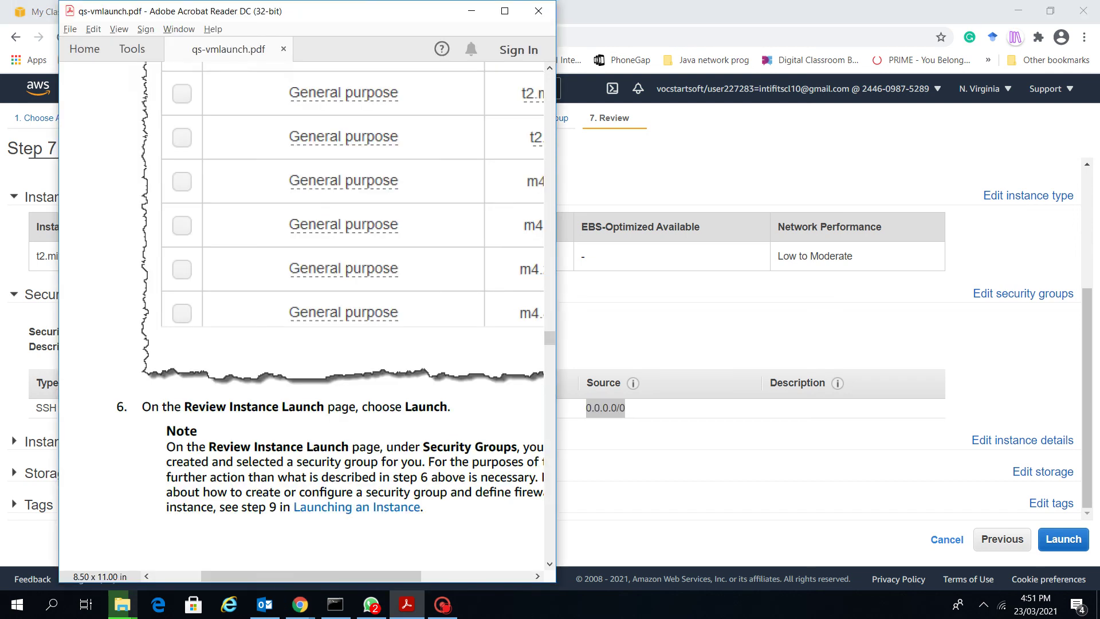
{"action": "key", "text": "alt+Tab"}
{"action": "key", "text": "alt+Tab"}
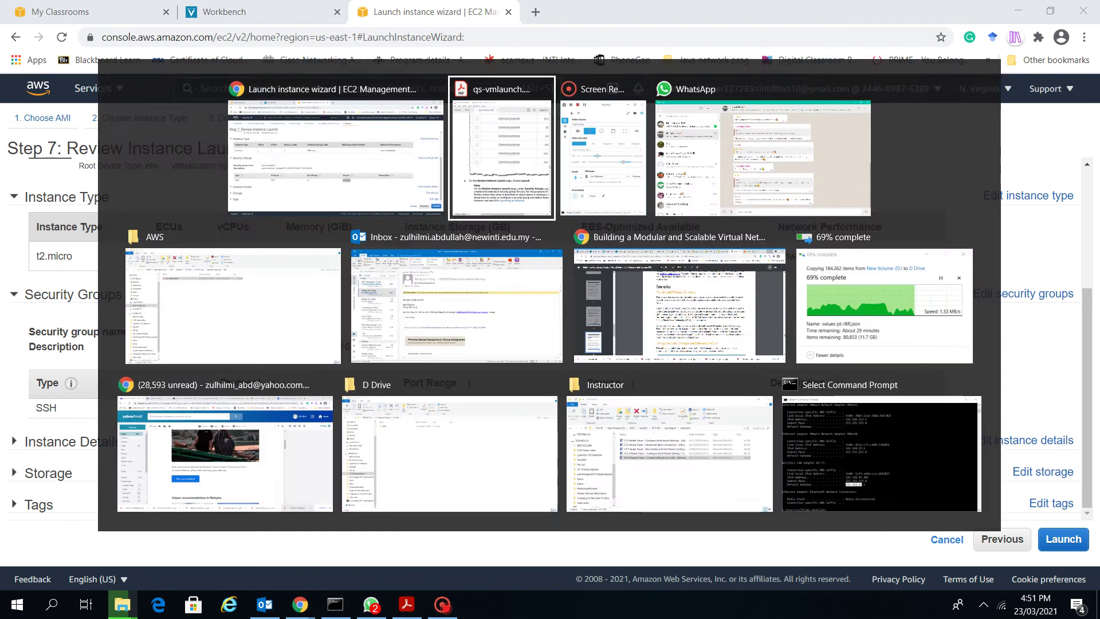
{"action": "scroll", "coordinate": [330, 287], "scroll_direction": "down", "scroll_amount": 1}
{"action": "key", "text": "alt+Tab"}
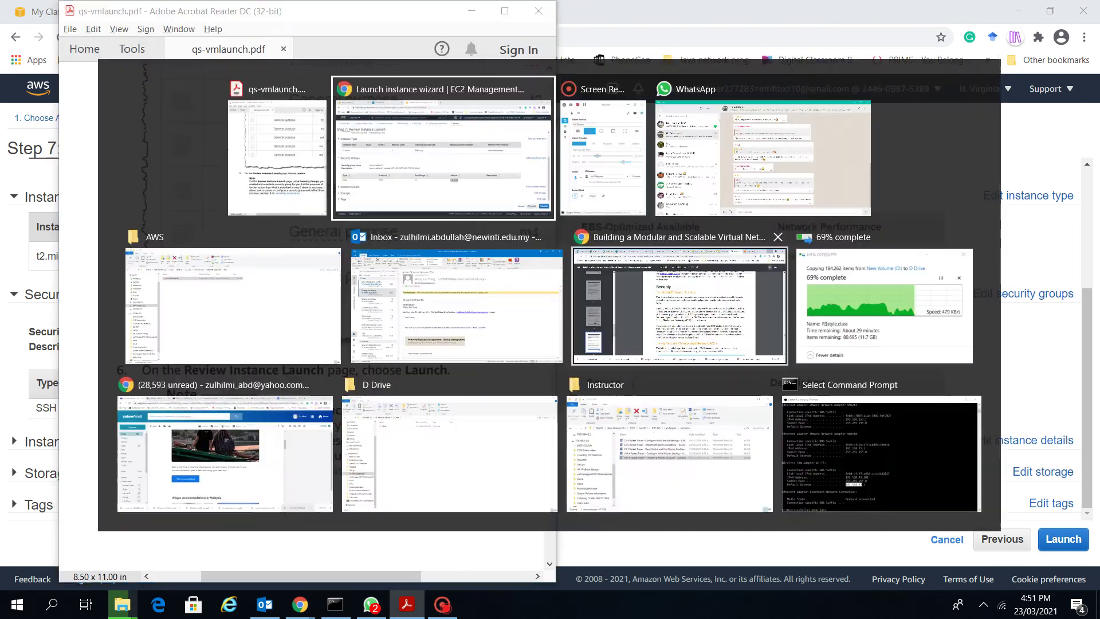
{"action": "key", "text": "alt+Tab"}
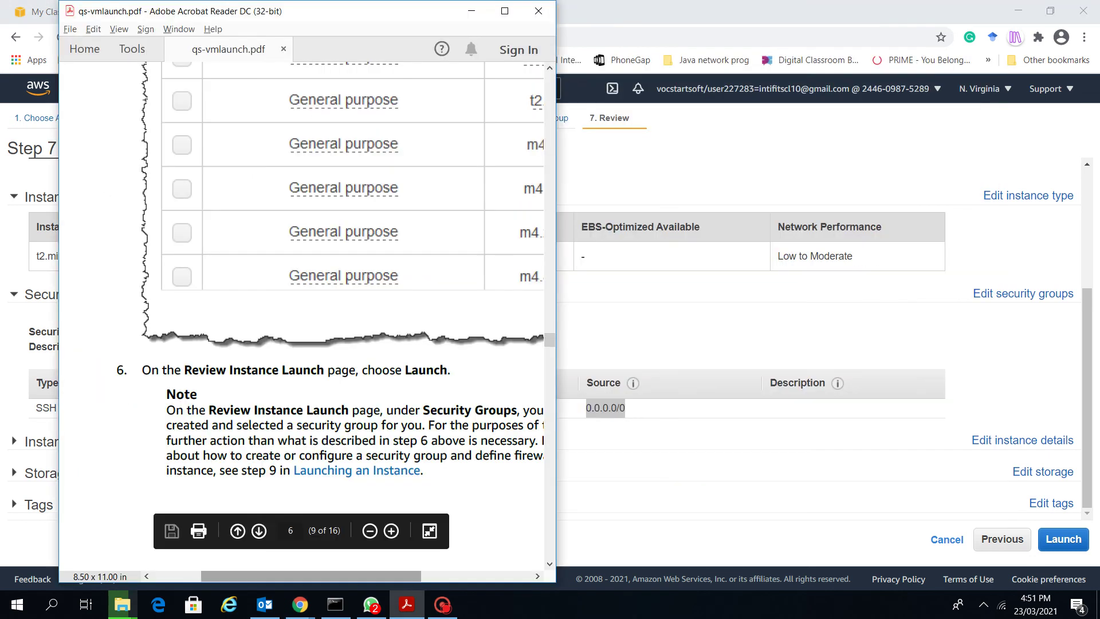
{"action": "scroll", "coordinate": [302, 320], "scroll_direction": "right", "scroll_amount": 5}
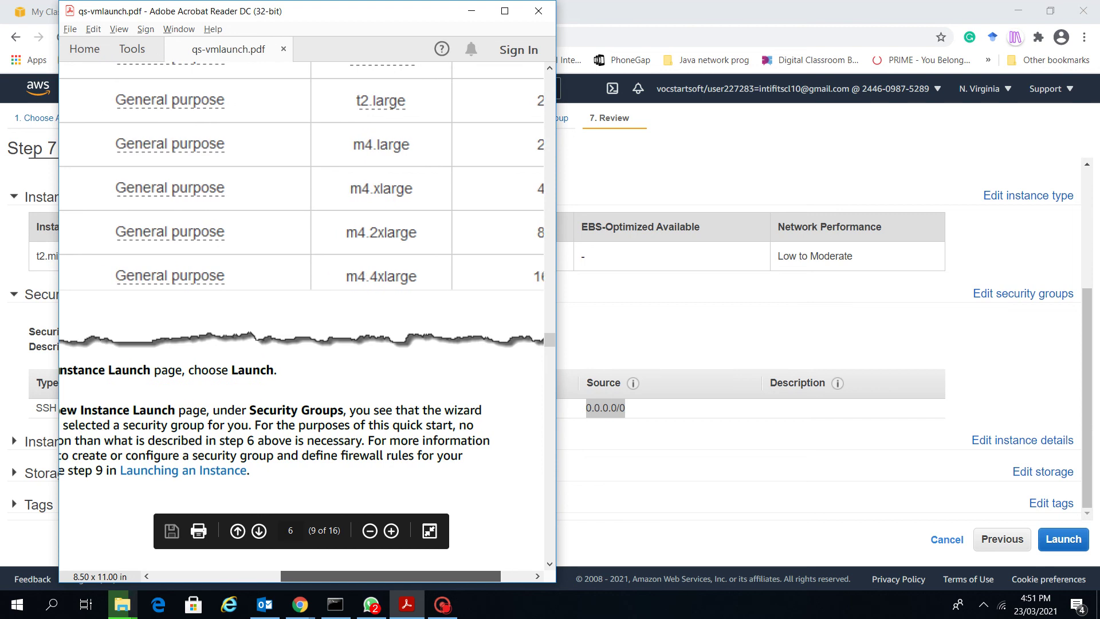
{"action": "scroll", "coordinate": [302, 321], "scroll_direction": "left", "scroll_amount": 2}
{"action": "scroll", "coordinate": [302, 321], "scroll_direction": "left", "scroll_amount": 3}
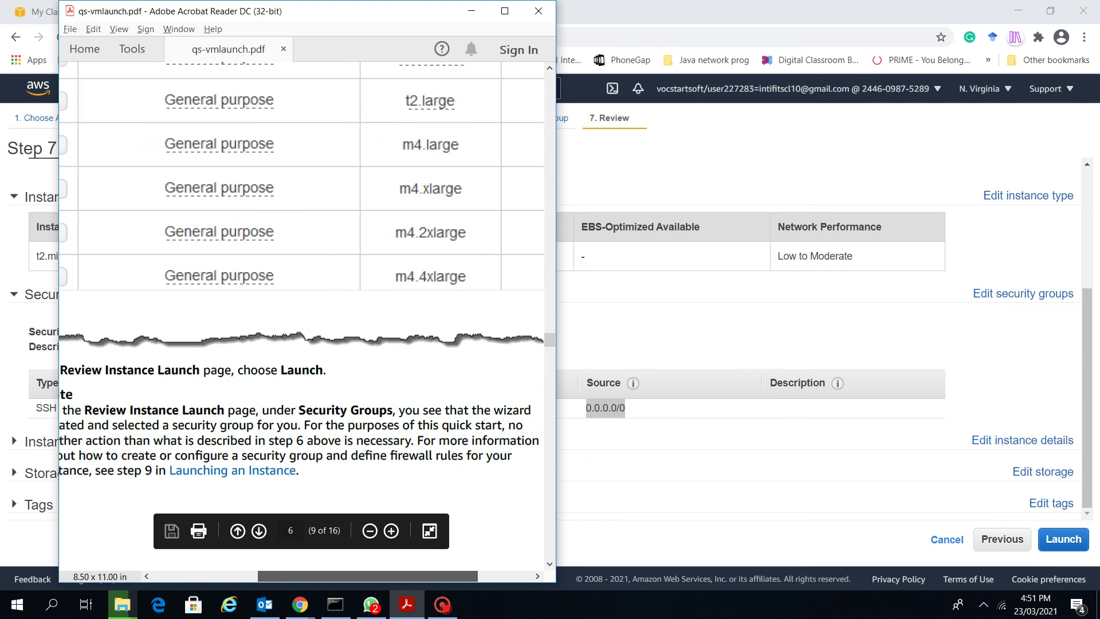
{"action": "scroll", "coordinate": [302, 321], "scroll_direction": "right", "scroll_amount": 3}
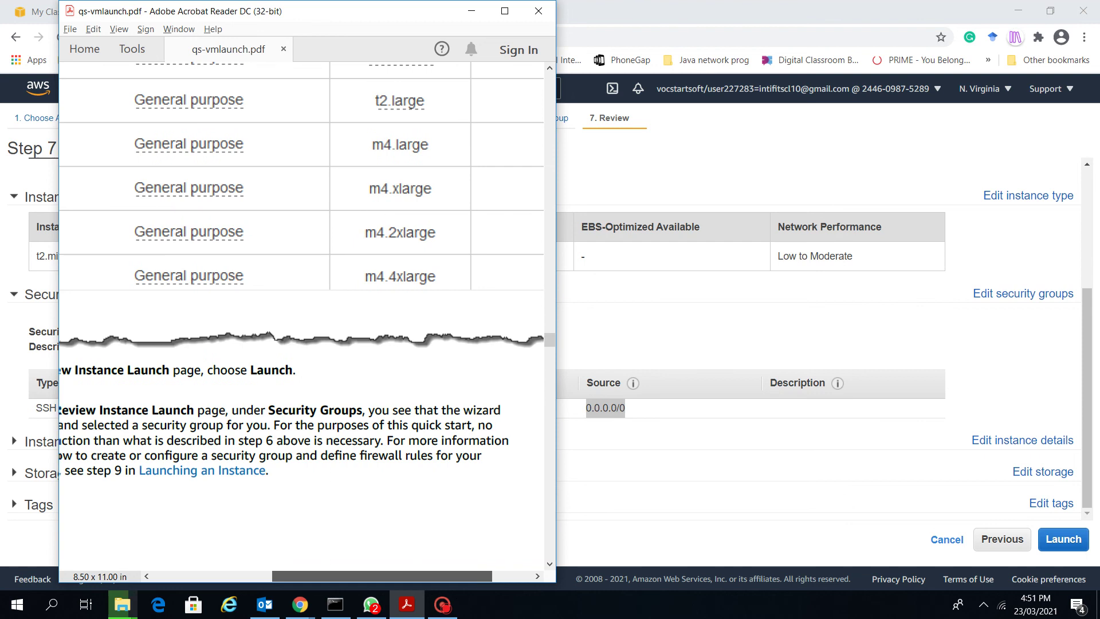
{"action": "scroll", "coordinate": [302, 321], "scroll_direction": "left", "scroll_amount": 2}
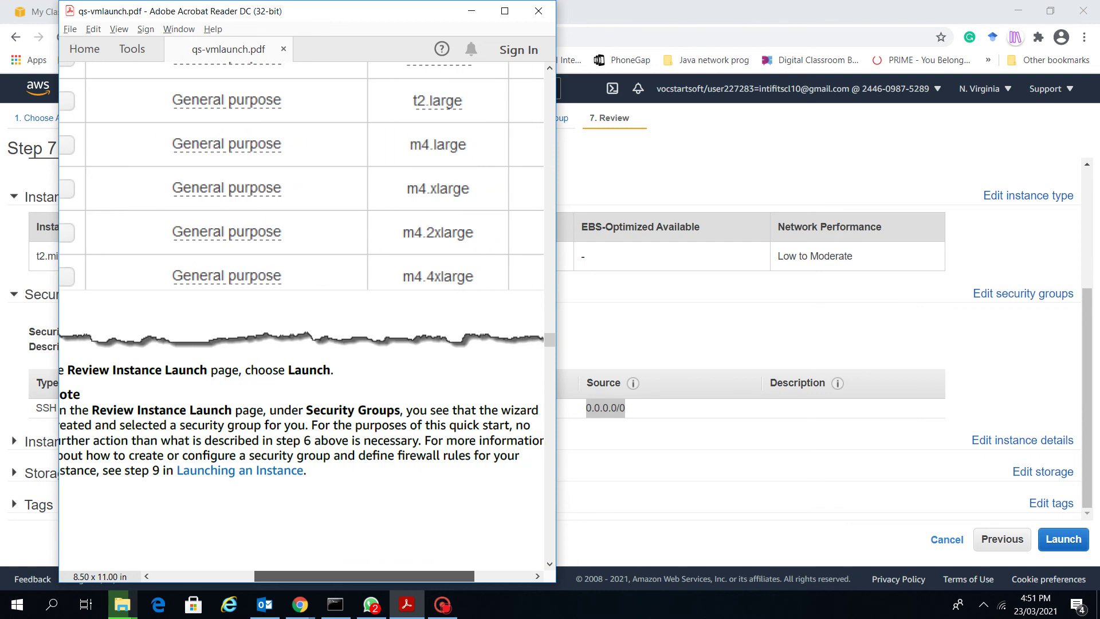
{"action": "scroll", "coordinate": [302, 321], "scroll_direction": "right", "scroll_amount": 1}
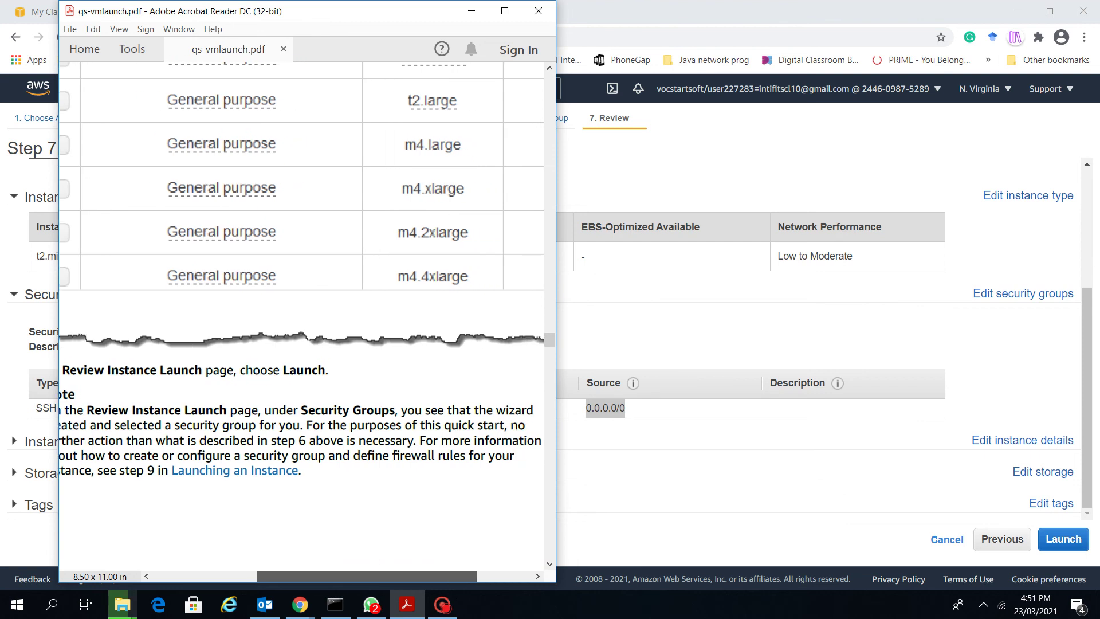
{"action": "scroll", "coordinate": [302, 321], "scroll_direction": "right", "scroll_amount": 1}
{"action": "scroll", "coordinate": [302, 320], "scroll_direction": "left", "scroll_amount": 3}
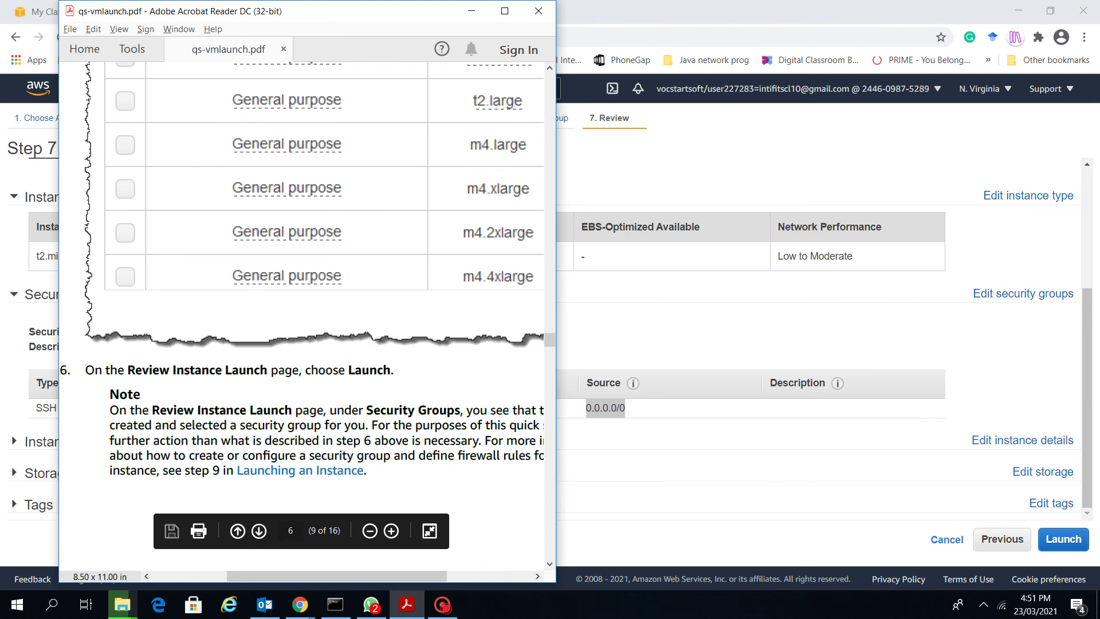
{"action": "scroll", "coordinate": [302, 321], "scroll_direction": "right", "scroll_amount": 2}
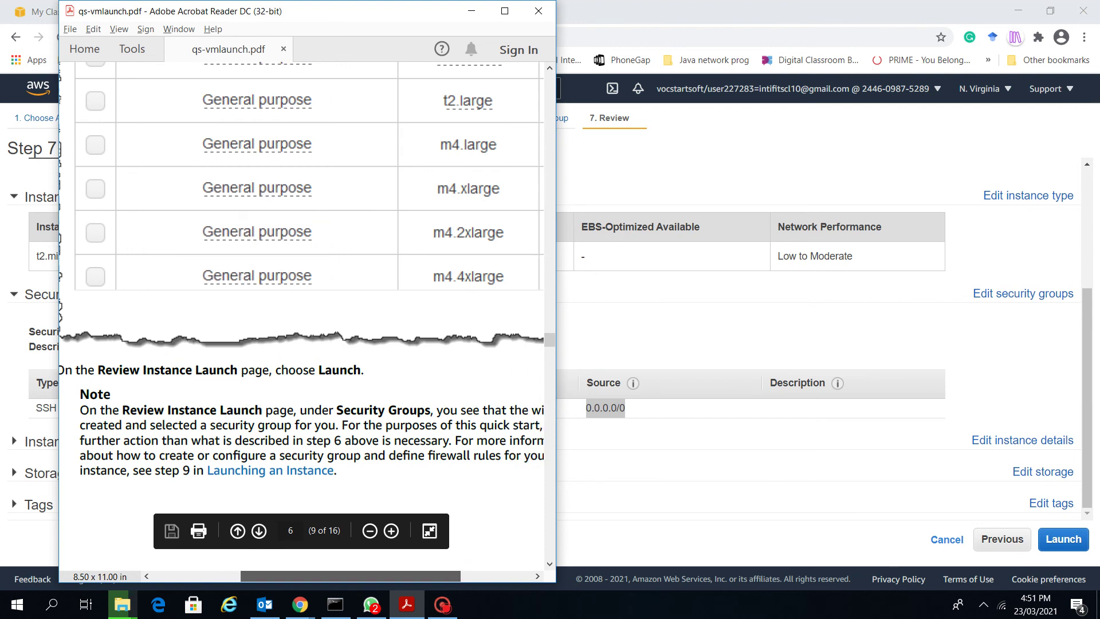
{"action": "scroll", "coordinate": [302, 321], "scroll_direction": "right", "scroll_amount": 3}
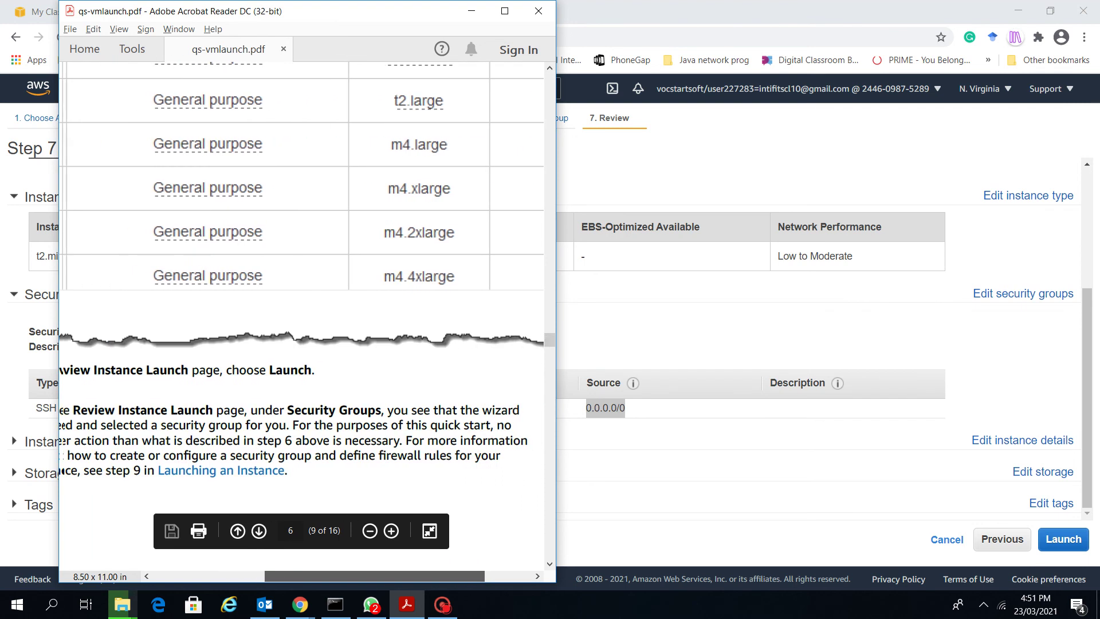
{"action": "scroll", "coordinate": [302, 321], "scroll_direction": "left", "scroll_amount": 1}
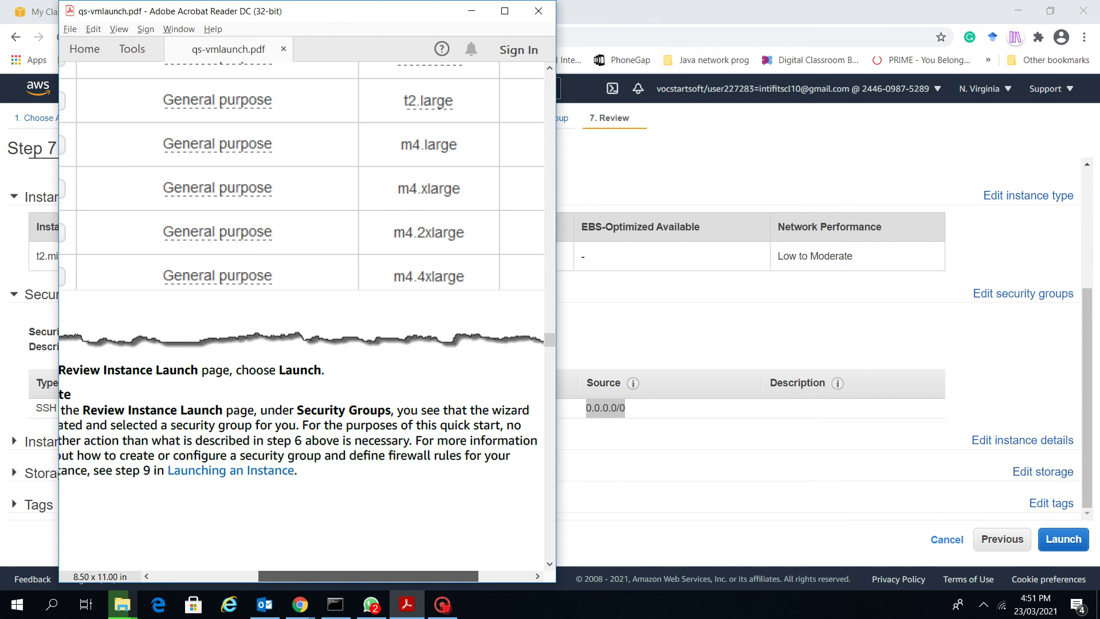
{"action": "scroll", "coordinate": [302, 321], "scroll_direction": "left", "scroll_amount": 3}
{"action": "scroll", "coordinate": [302, 320], "scroll_direction": "right", "scroll_amount": 3}
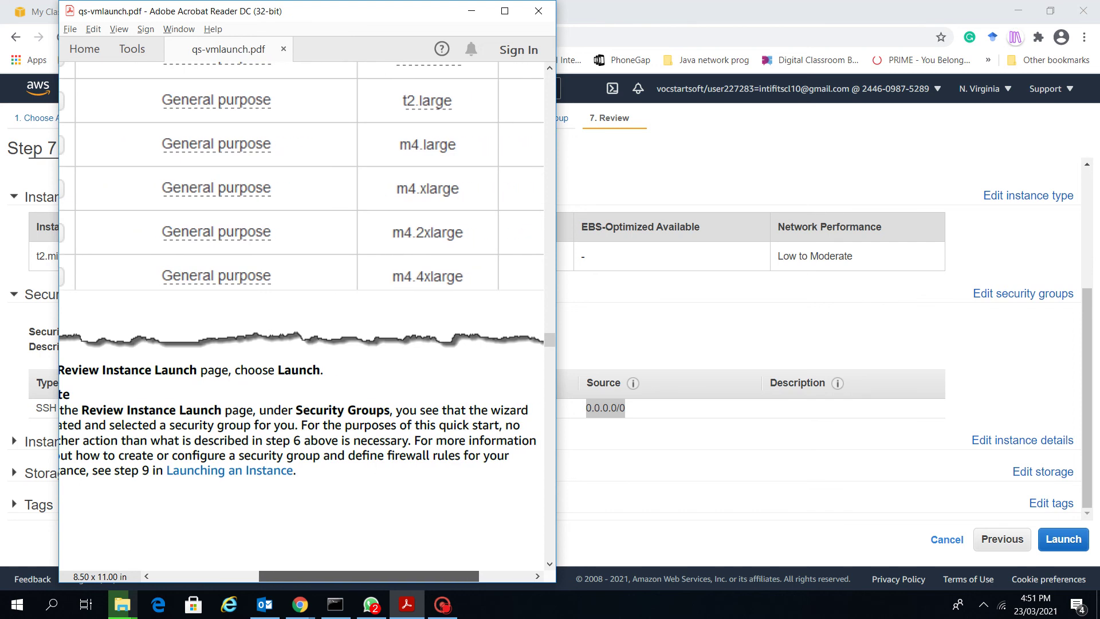
{"action": "scroll", "coordinate": [302, 321], "scroll_direction": "left", "scroll_amount": 2}
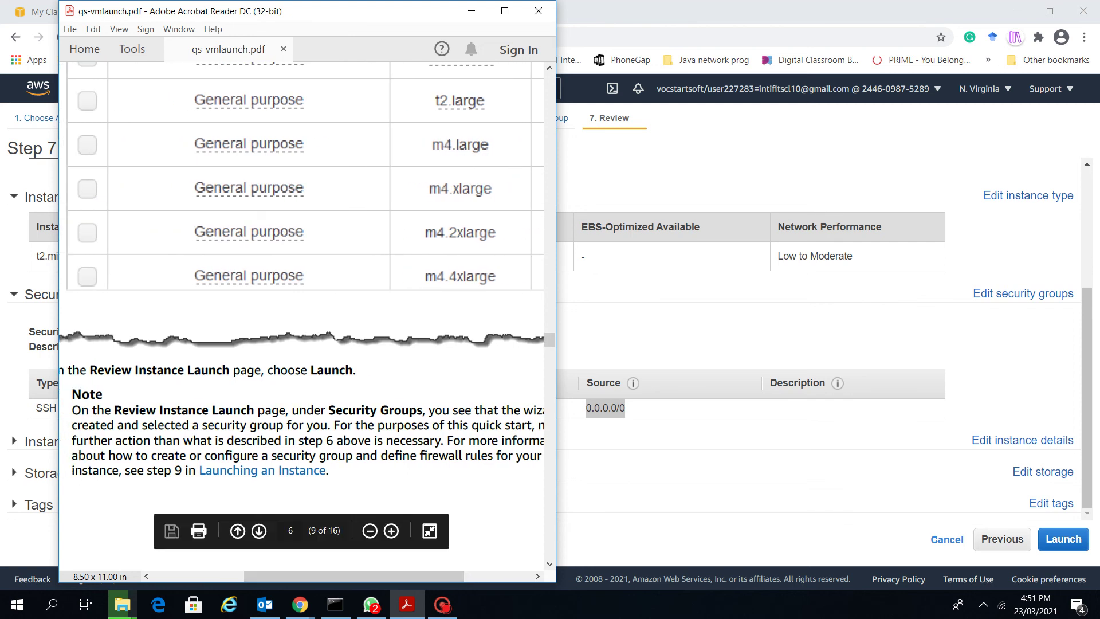
Read through the guide's Review Instance Launch illustration and its instructions for creating and downloading a key pair
{"action": "scroll", "coordinate": [301, 321], "scroll_direction": "down", "scroll_amount": 3}
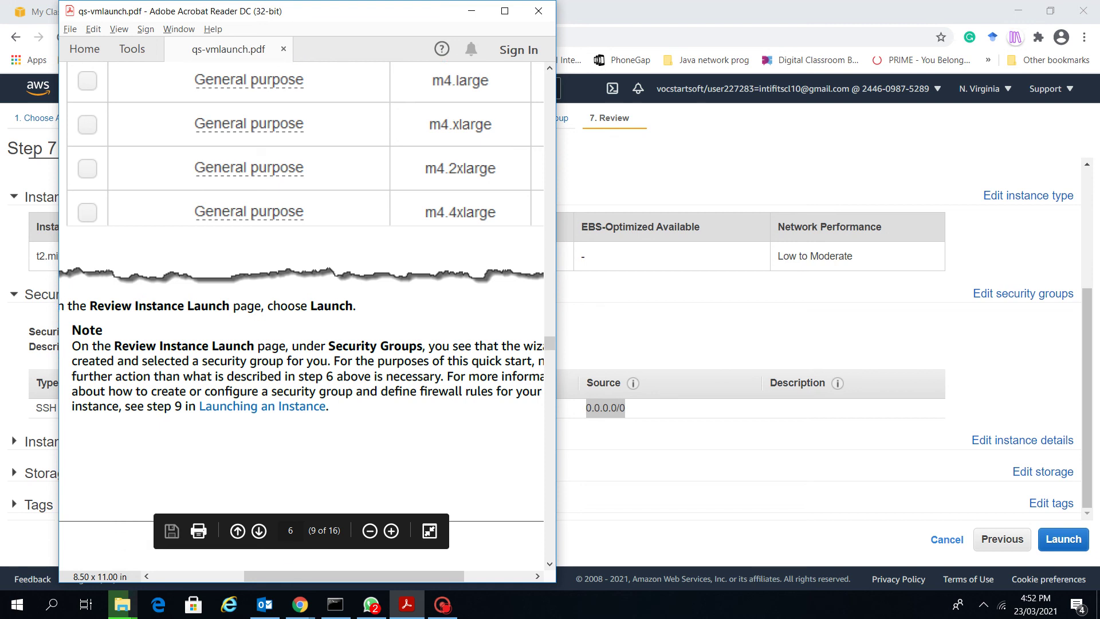
{"action": "scroll", "coordinate": [302, 321], "scroll_direction": "down", "scroll_amount": 10}
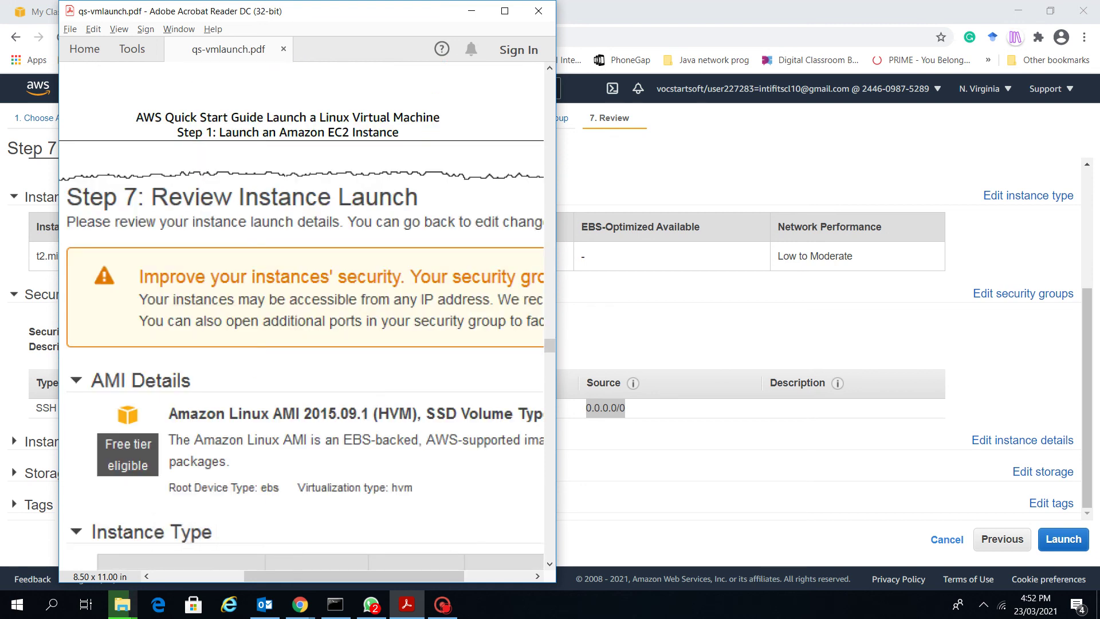
{"action": "scroll", "coordinate": [302, 321], "scroll_direction": "down", "scroll_amount": 1}
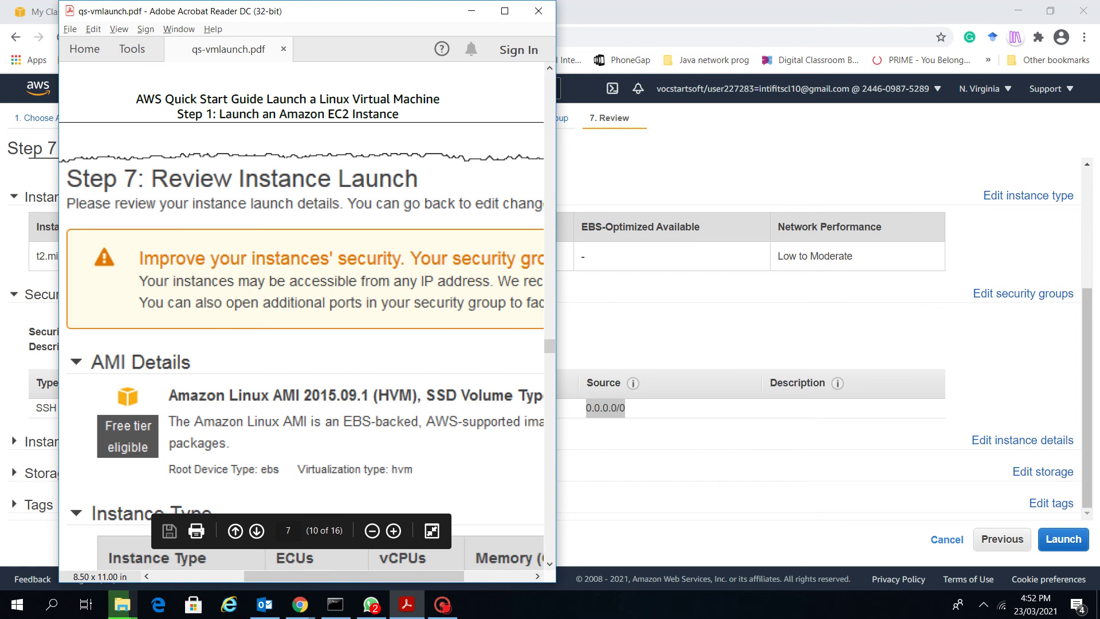
{"action": "scroll", "coordinate": [302, 320], "scroll_direction": "down", "scroll_amount": 4}
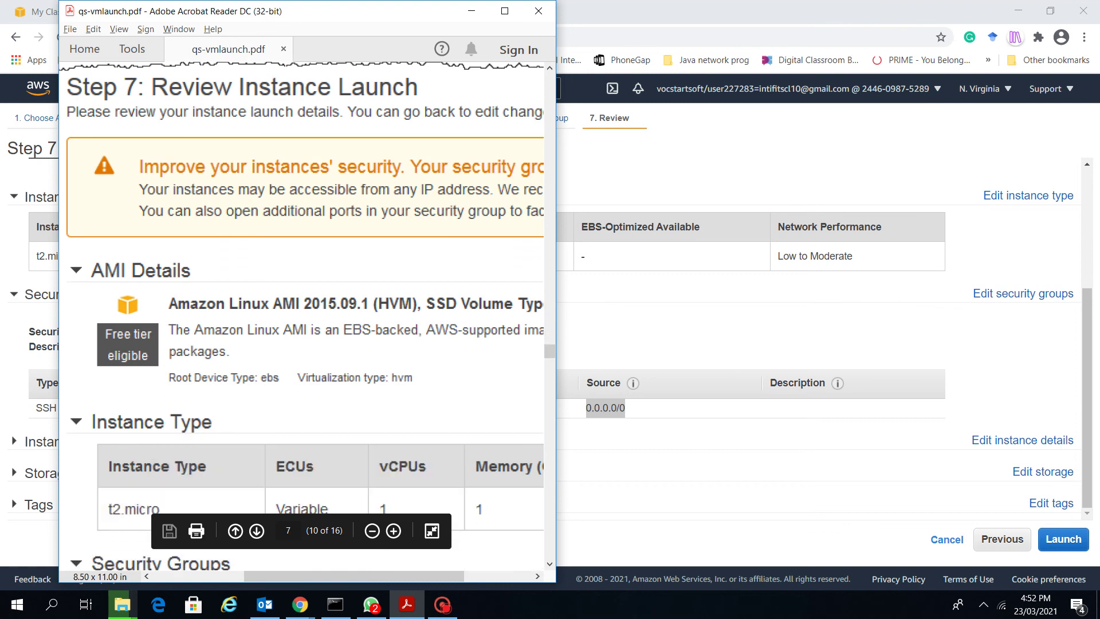
{"action": "scroll", "coordinate": [302, 321], "scroll_direction": "down", "scroll_amount": 20}
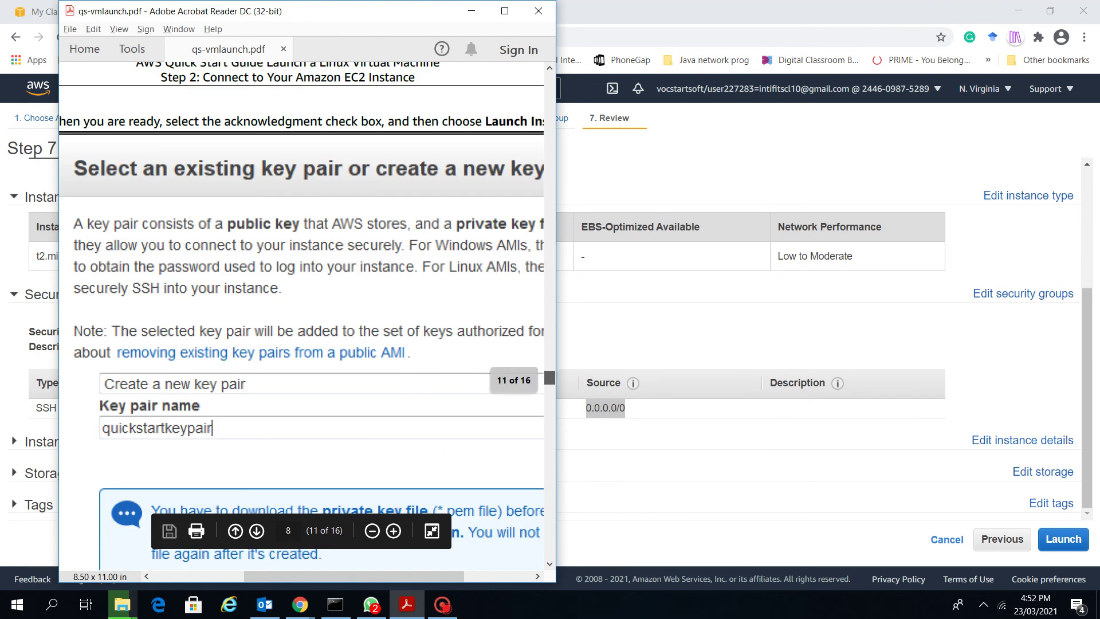
{"action": "scroll", "coordinate": [302, 321], "scroll_direction": "up", "scroll_amount": 10}
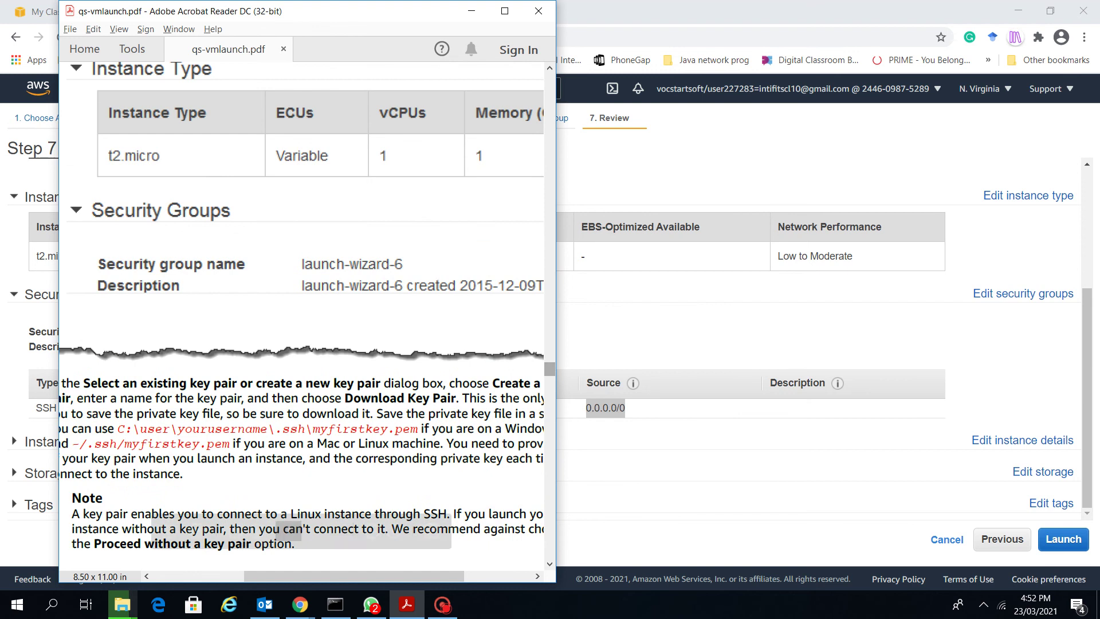
{"action": "scroll", "coordinate": [302, 321], "scroll_direction": "left", "scroll_amount": 2}
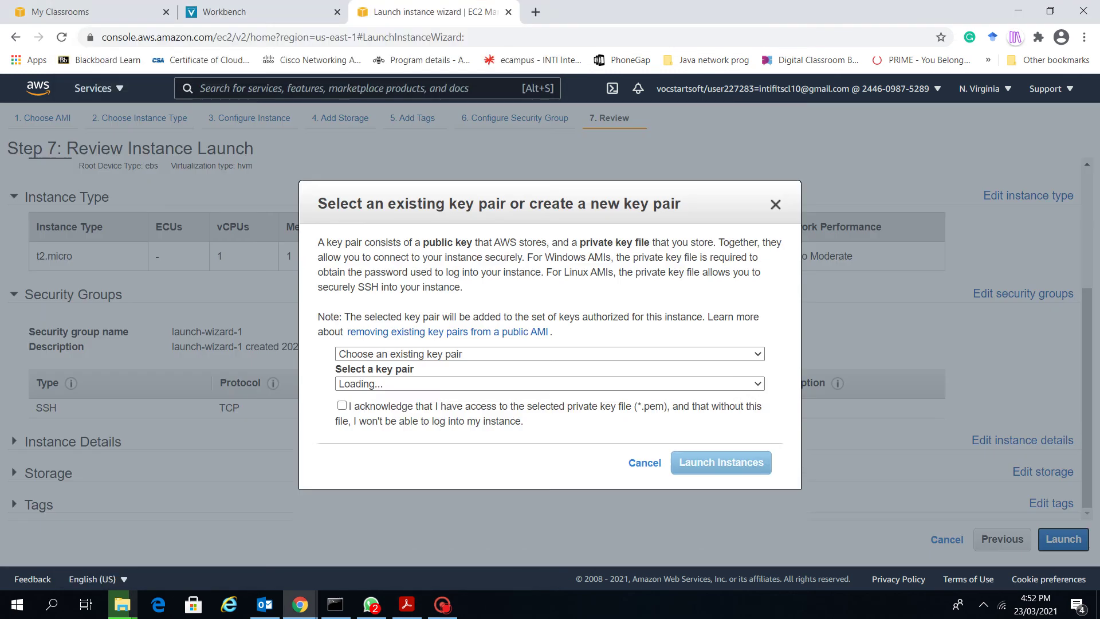
Switch to Chrome, launch the reviewed instance, and choose Create a new key pair as the key pair option
{"action": "left_click", "coordinate": [1063, 539]}
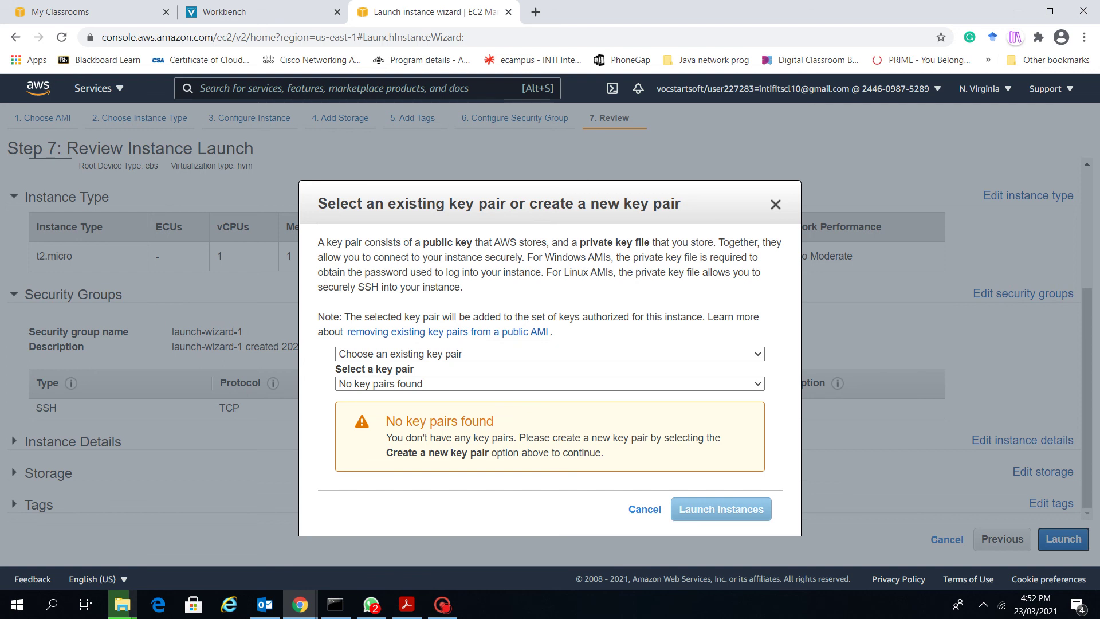
{"action": "left_click", "coordinate": [549, 353]}
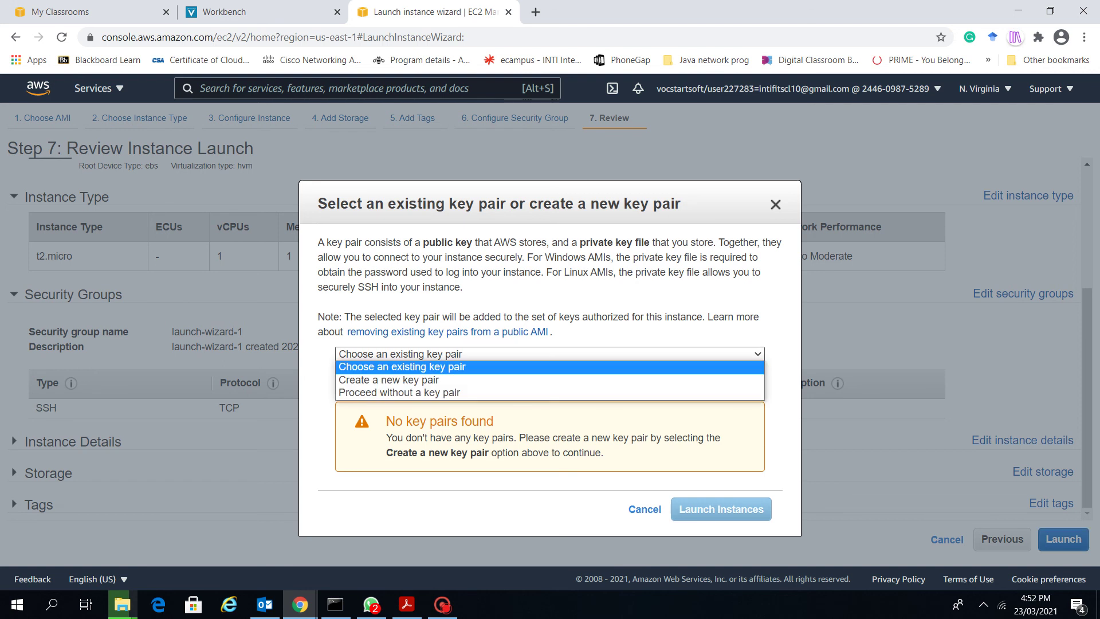
{"action": "left_click", "coordinate": [548, 366]}
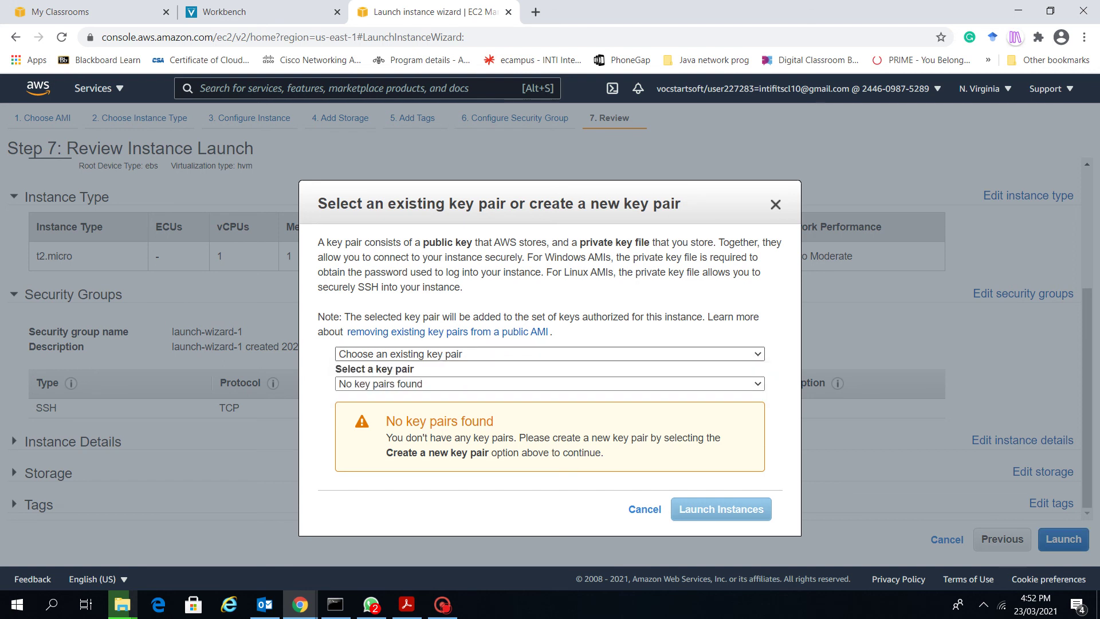
{"action": "left_click", "coordinate": [549, 354]}
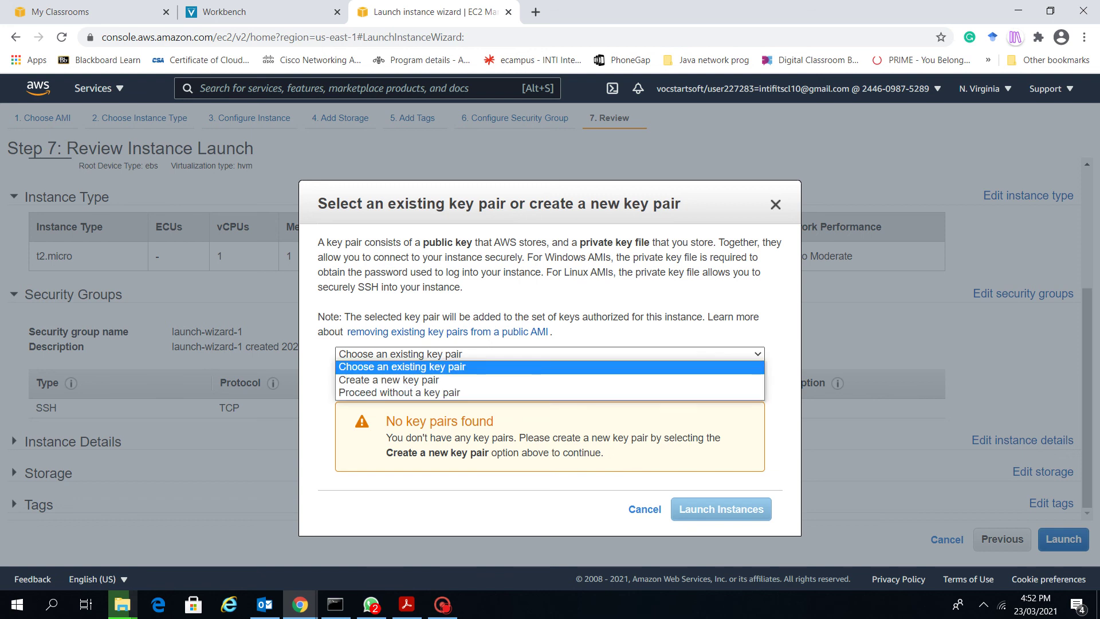
{"action": "left_click", "coordinate": [549, 380]}
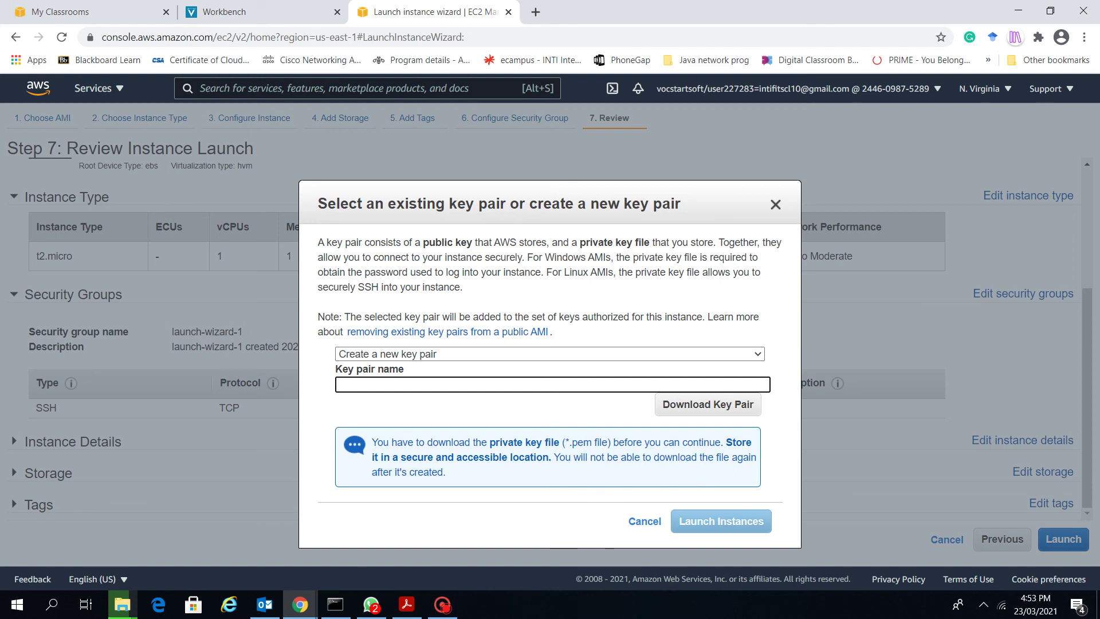
Name the new key pair ict2110 and download its private key file
{"action": "type", "text": "ict2110"}
{"action": "key", "text": "Tab"}
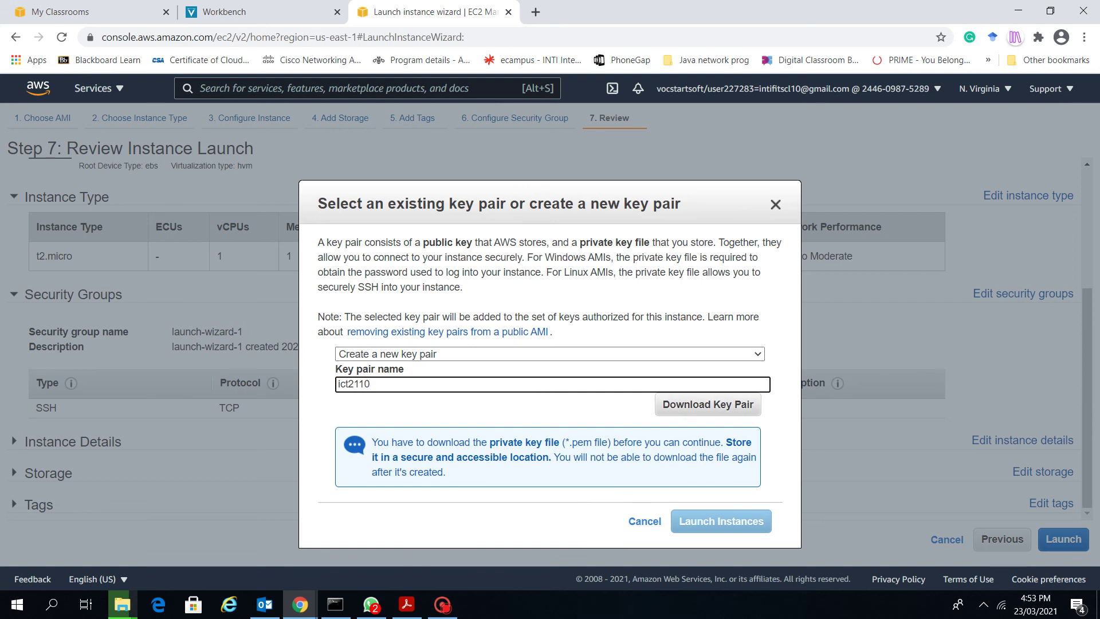
{"action": "key", "text": "Return"}
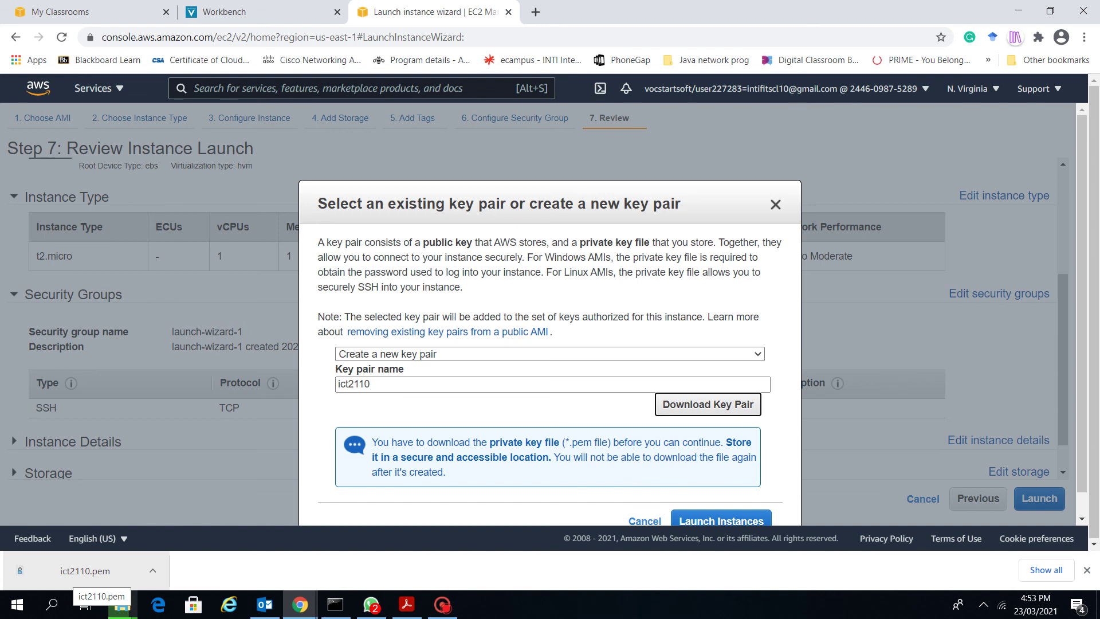
Show the downloaded ict2110.pem in its folder and copy it into D:\2021\Jan2021\ICT2110\Jan 2021 lab
{"action": "left_click", "coordinate": [153, 570]}
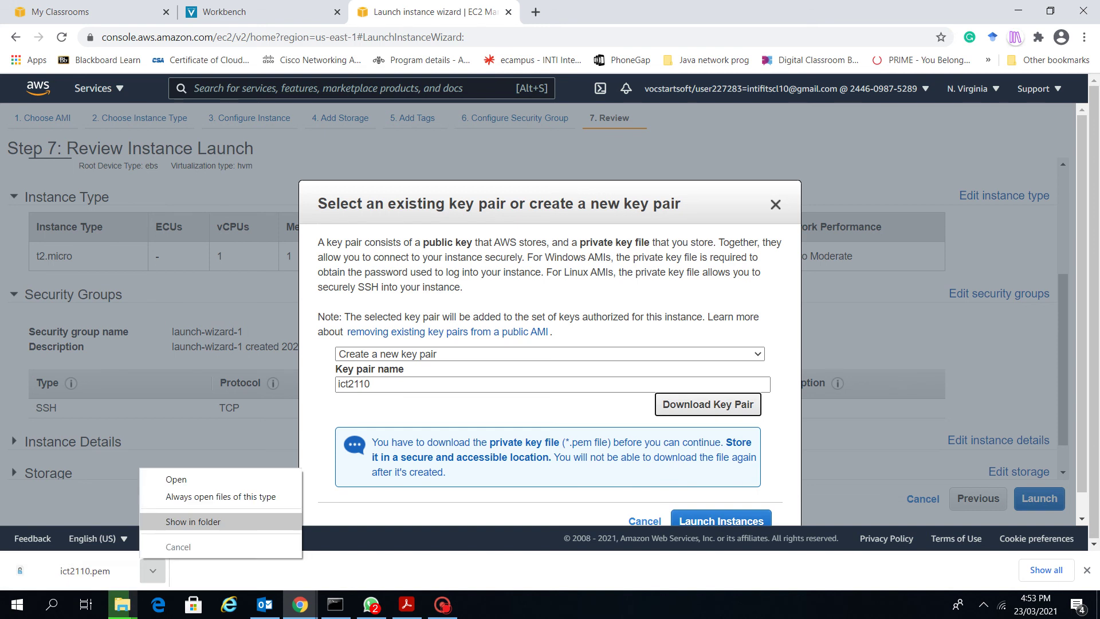
{"action": "left_click", "coordinate": [193, 521]}
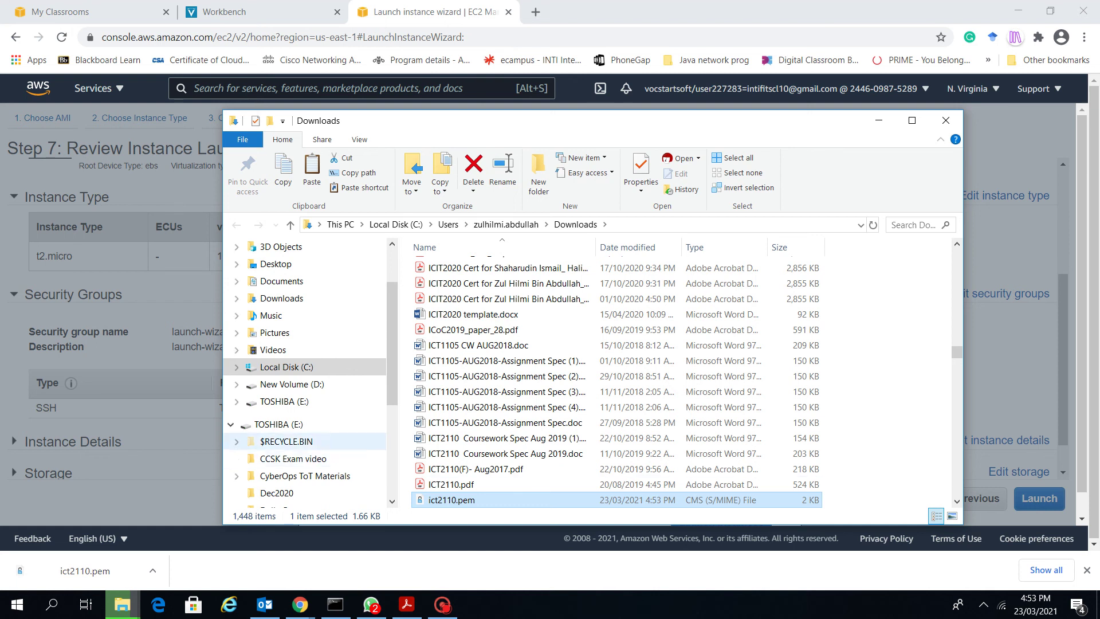
{"action": "left_click", "coordinate": [292, 383]}
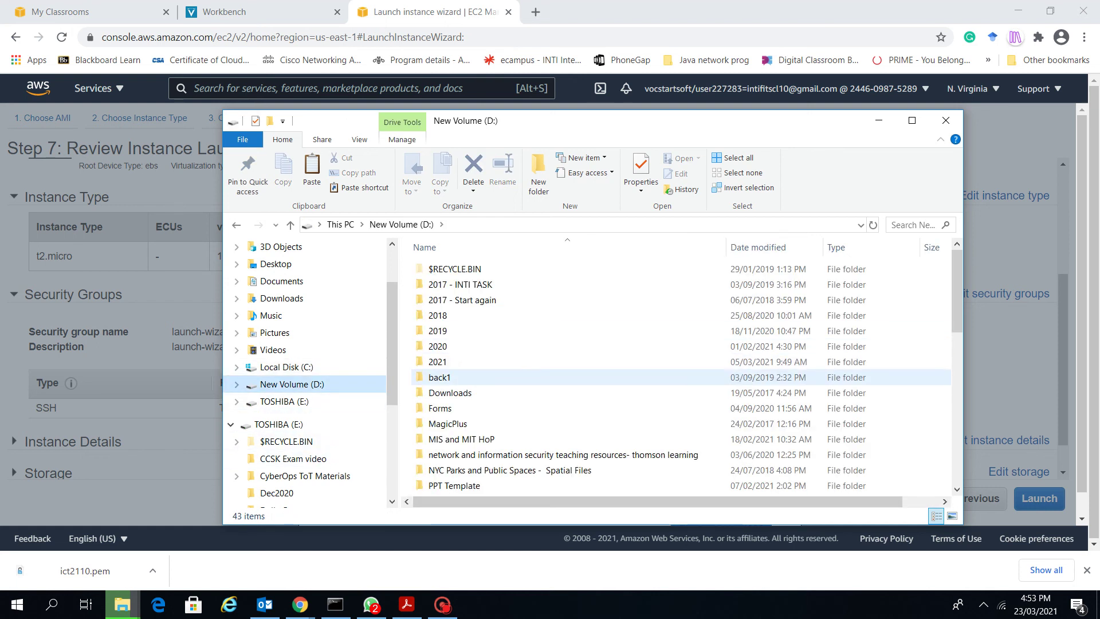
{"action": "double_click", "coordinate": [437, 362]}
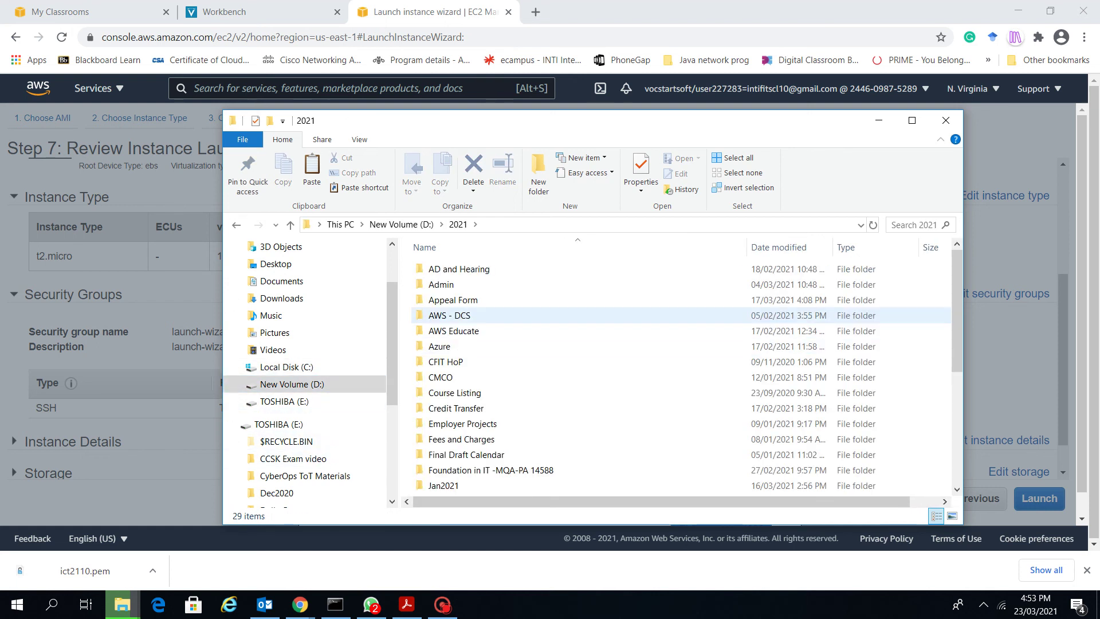
{"action": "scroll", "coordinate": [458, 332], "scroll_direction": "down", "scroll_amount": 2}
{"action": "left_click", "coordinate": [458, 395]}
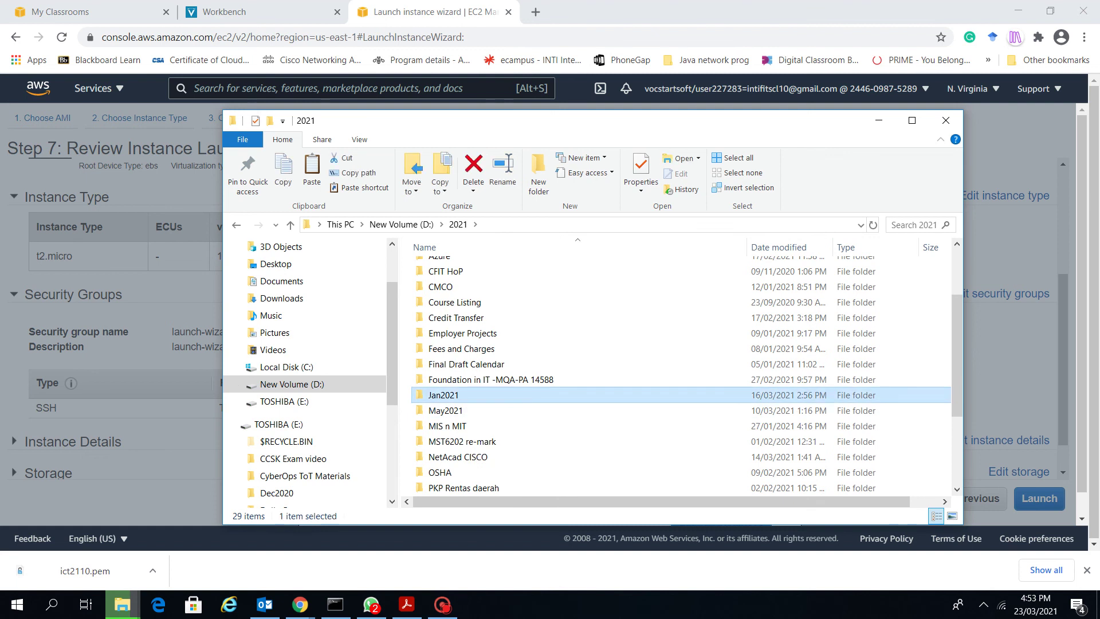
{"action": "double_click", "coordinate": [458, 395]}
{"action": "scroll", "coordinate": [464, 394], "scroll_direction": "down", "scroll_amount": 5}
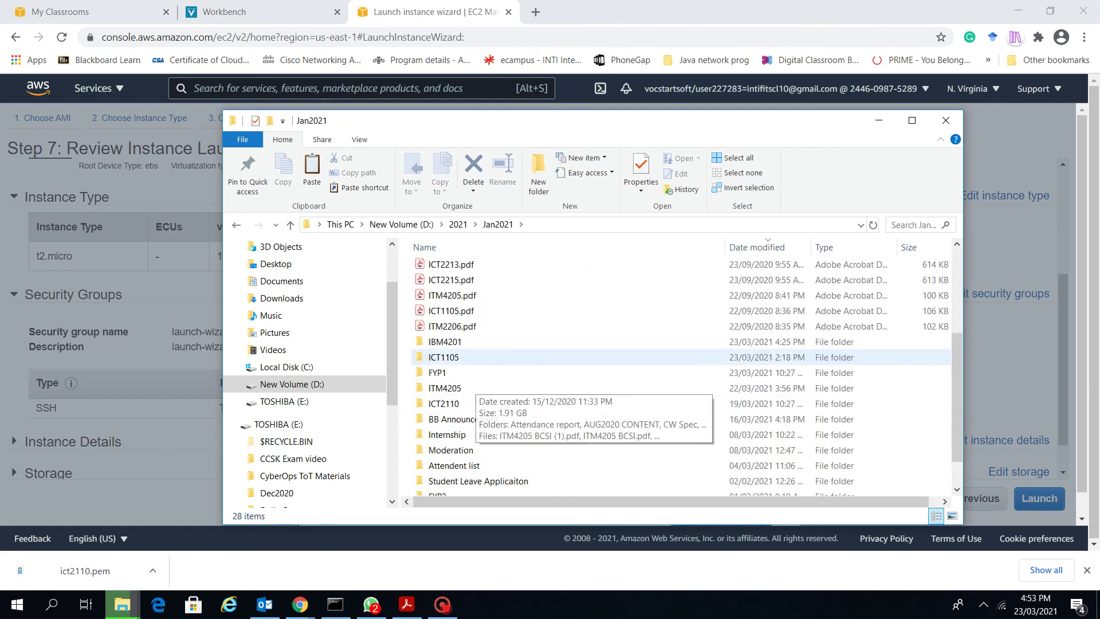
{"action": "double_click", "coordinate": [458, 403]}
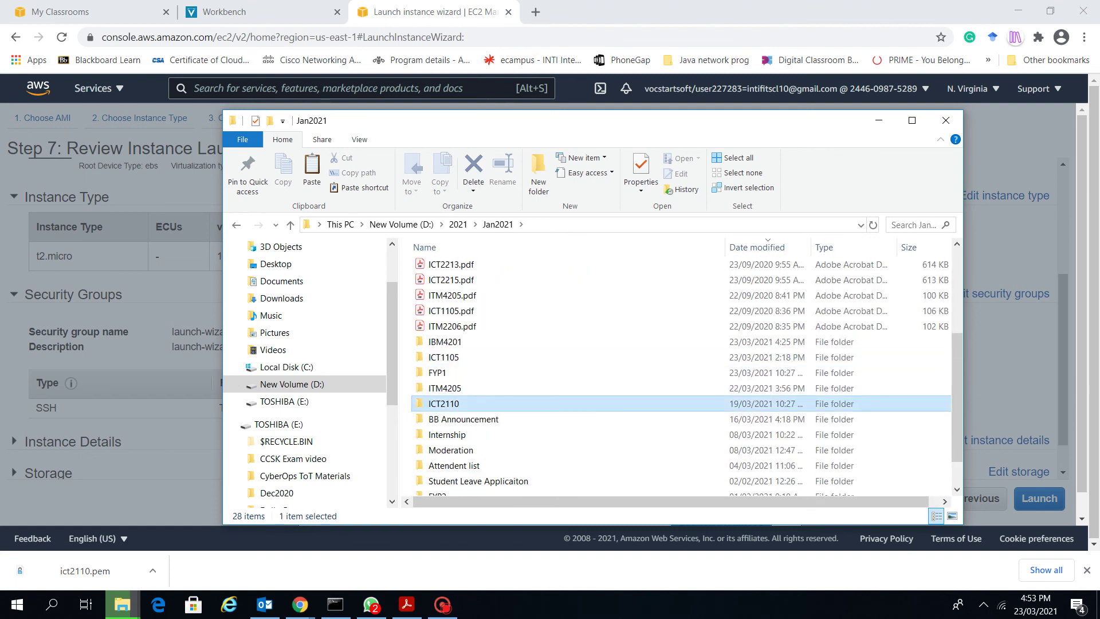
{"action": "left_click", "coordinate": [452, 284]}
{"action": "double_click", "coordinate": [452, 284]}
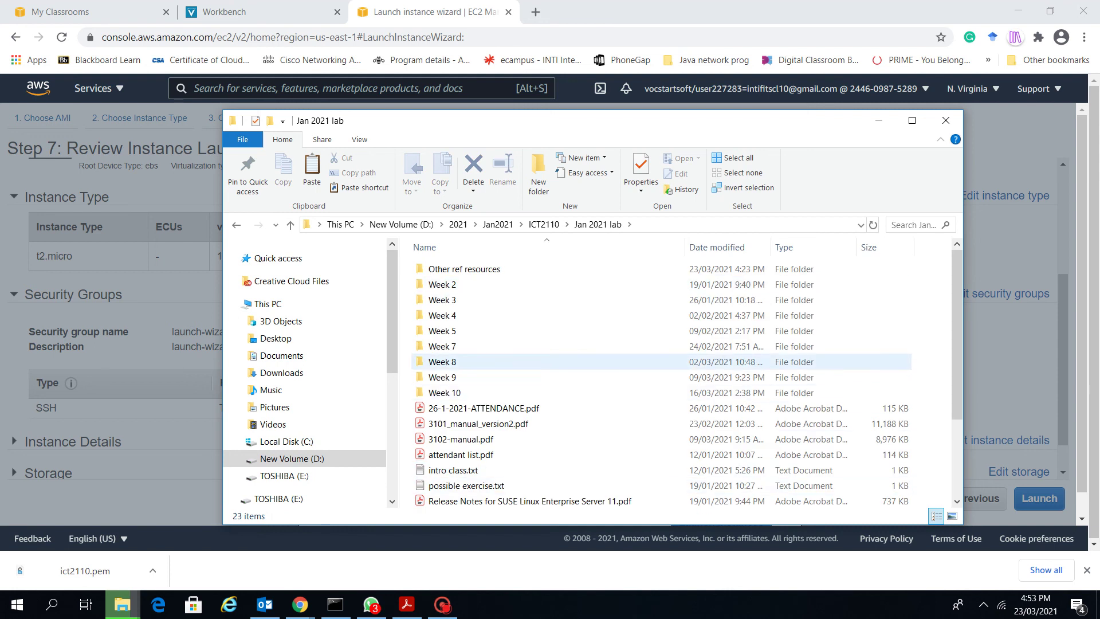
{"action": "key", "text": "ctrl+v"}
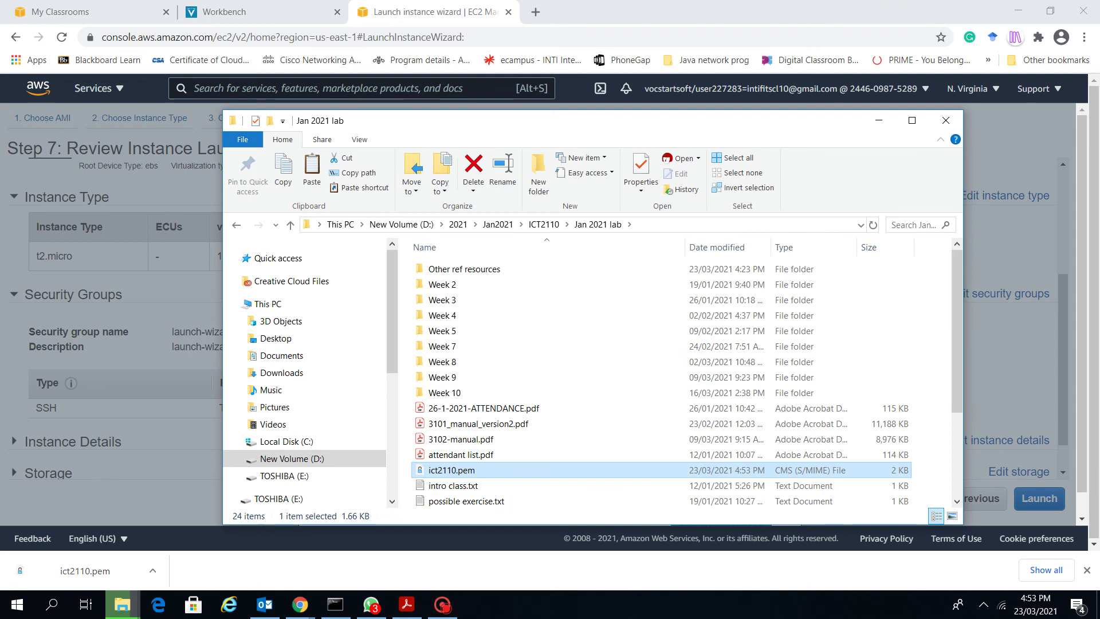
Switch back to Chrome and launch the instance with the new ict2110 key pair
{"action": "key", "text": "alt+Tab"}
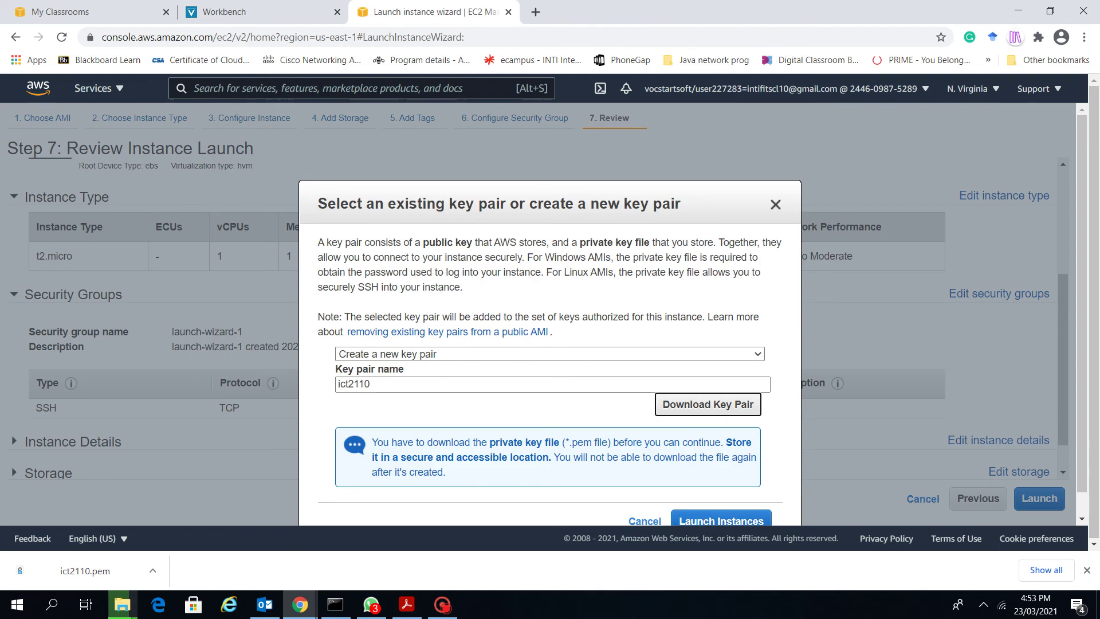
{"action": "scroll", "coordinate": [547, 315], "scroll_direction": "down", "scroll_amount": 1}
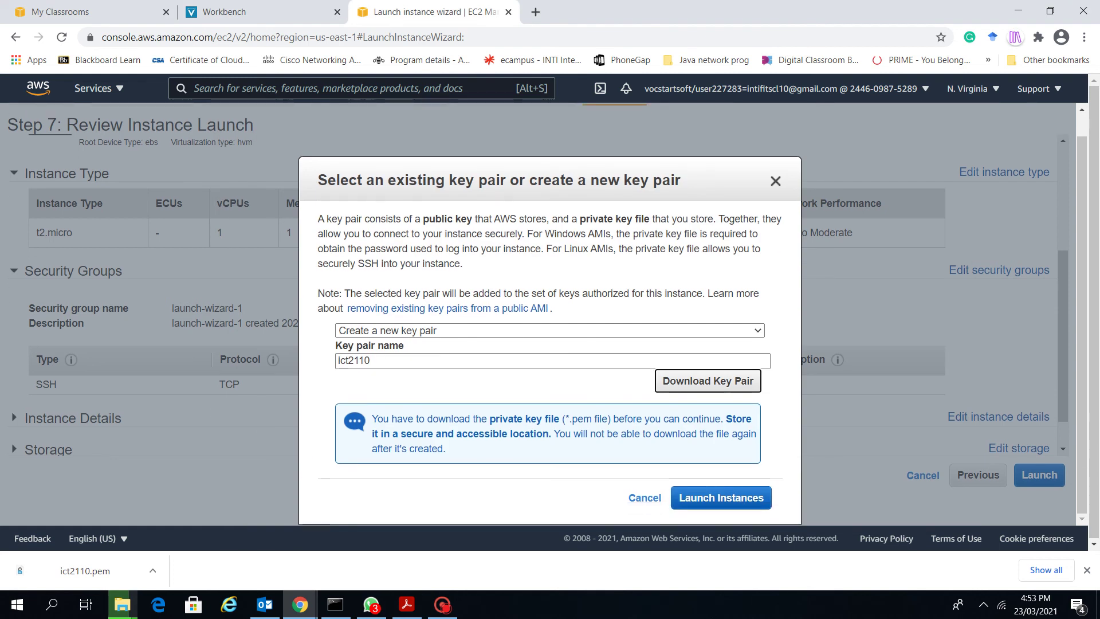
{"action": "left_click", "coordinate": [720, 498]}
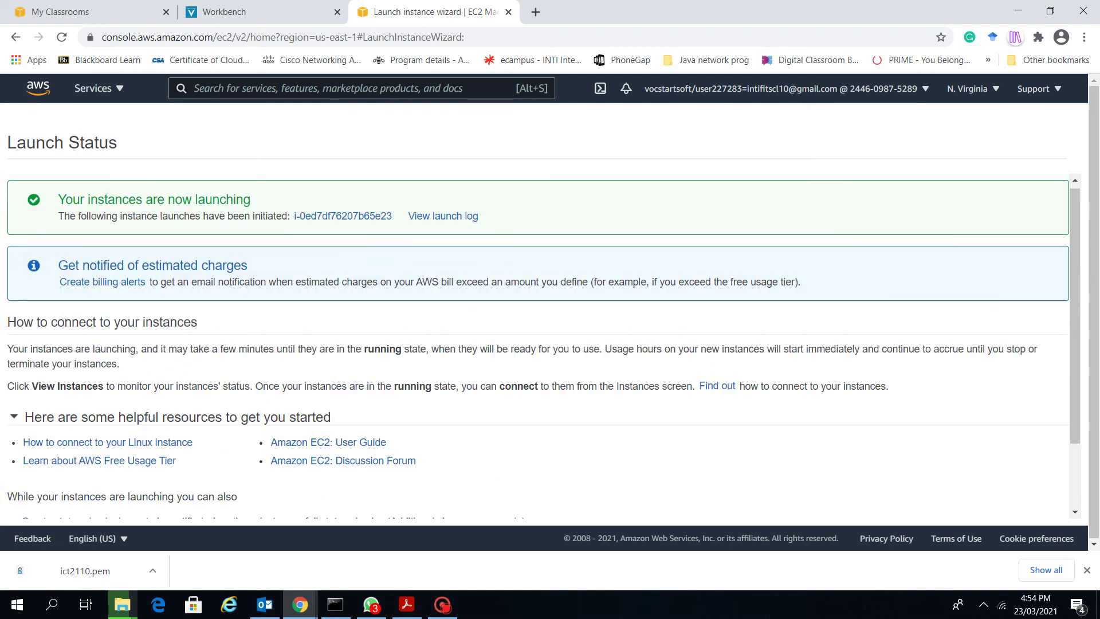
Switch to the guide in Acrobat Reader and read step 7 and its note on saving the private key file
{"action": "key", "text": "alt+Tab"}
{"action": "key", "text": "alt+Tab"}
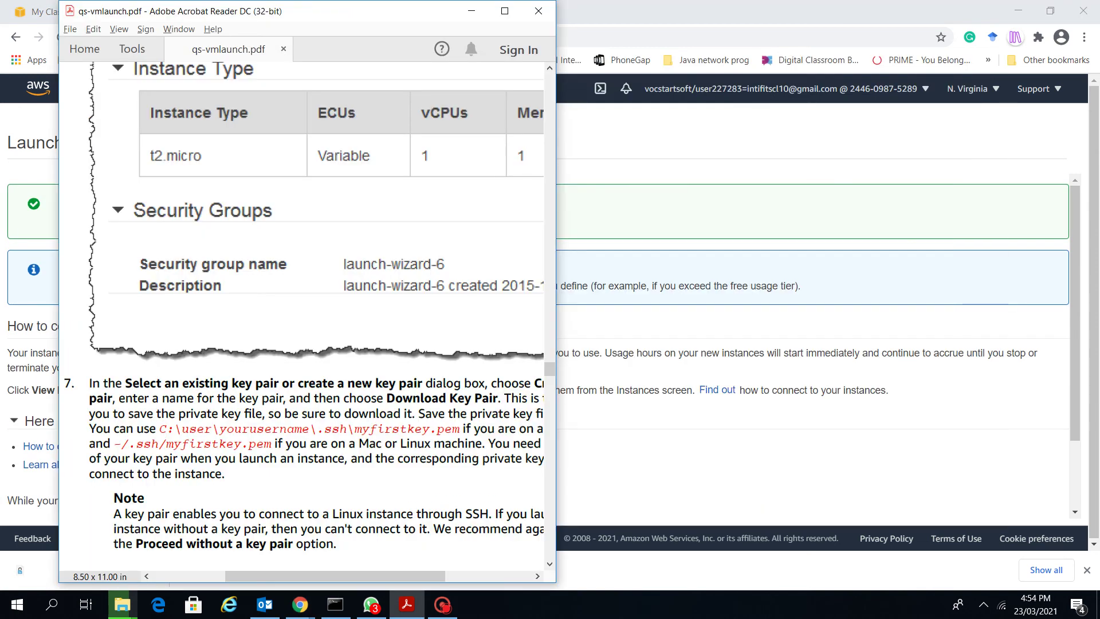
{"action": "scroll", "coordinate": [302, 321], "scroll_direction": "right", "scroll_amount": 3}
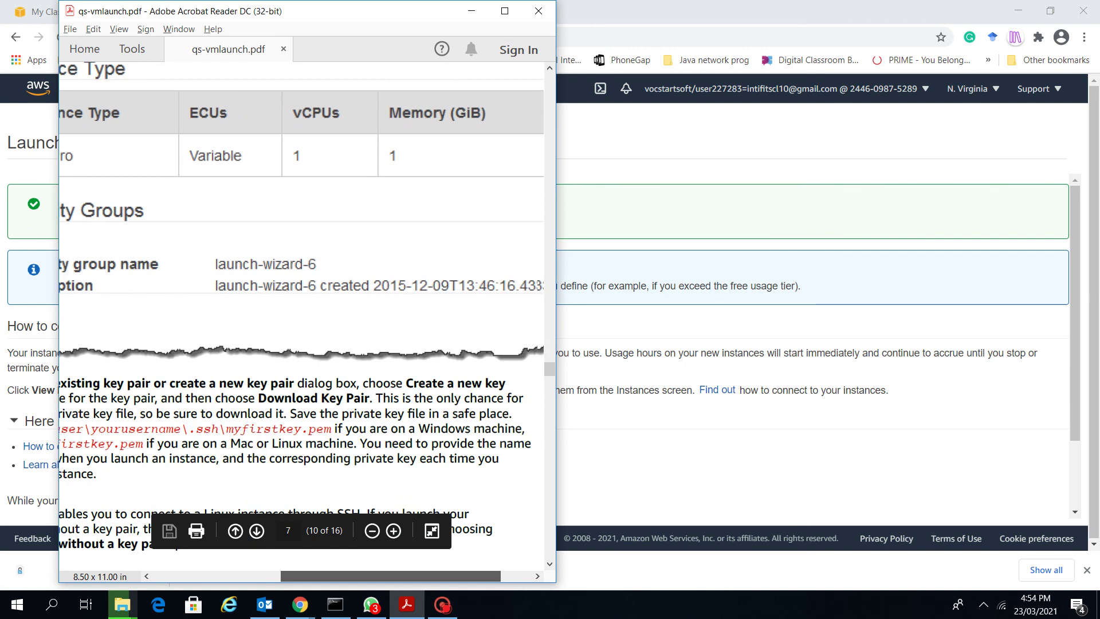
{"action": "scroll", "coordinate": [301, 321], "scroll_direction": "left", "scroll_amount": 2}
{"action": "scroll", "coordinate": [301, 321], "scroll_direction": "left", "scroll_amount": 2}
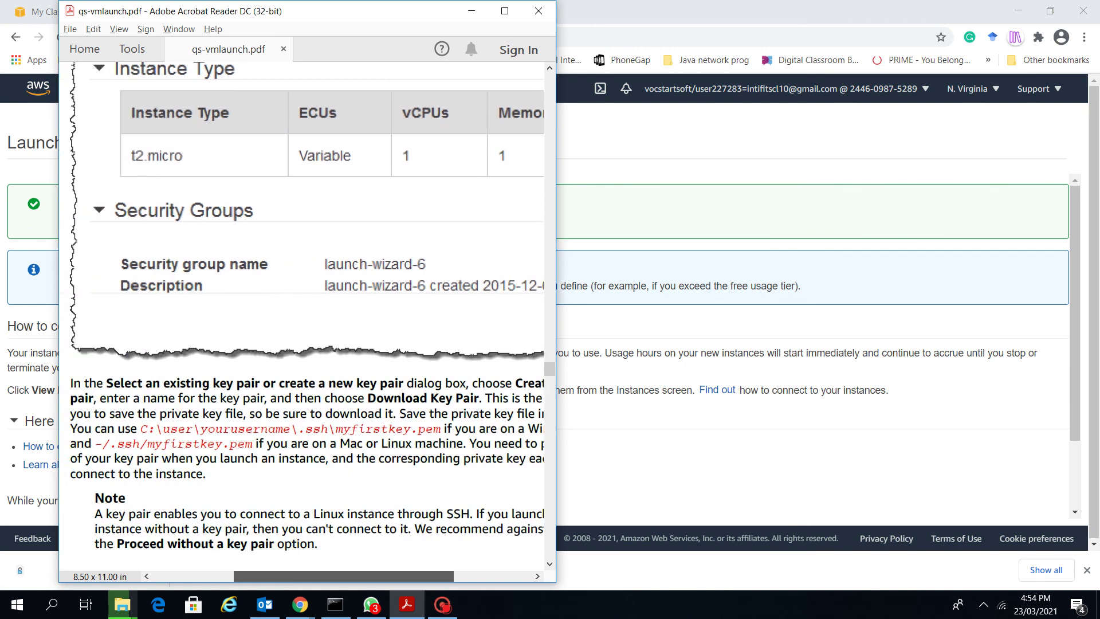
{"action": "scroll", "coordinate": [306, 321], "scroll_direction": "down", "scroll_amount": 1}
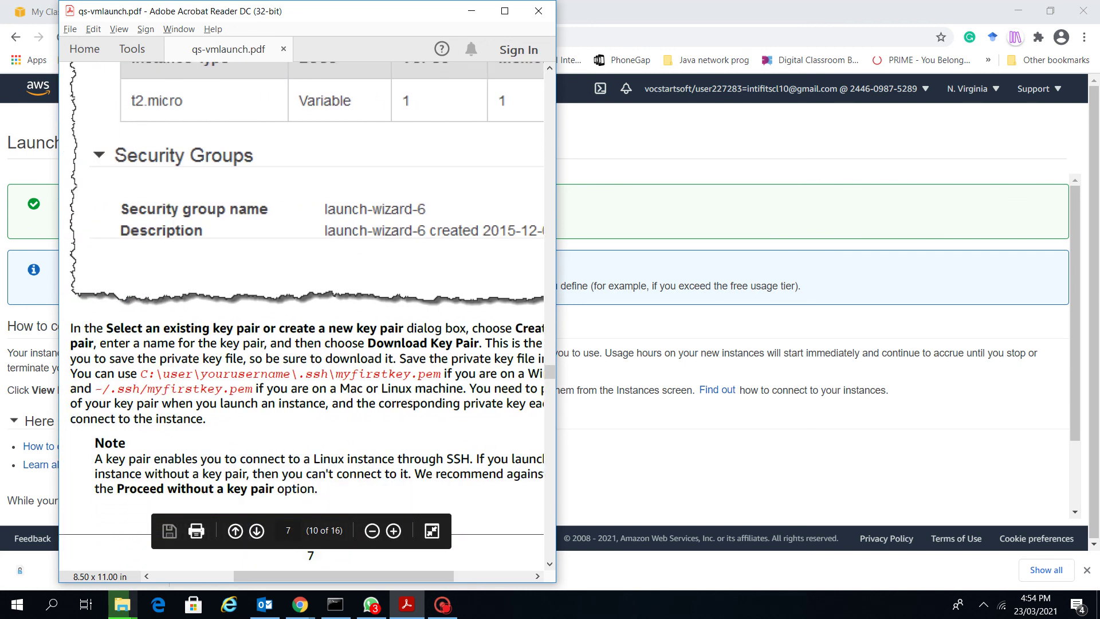
{"action": "scroll", "coordinate": [307, 321], "scroll_direction": "down", "scroll_amount": 2}
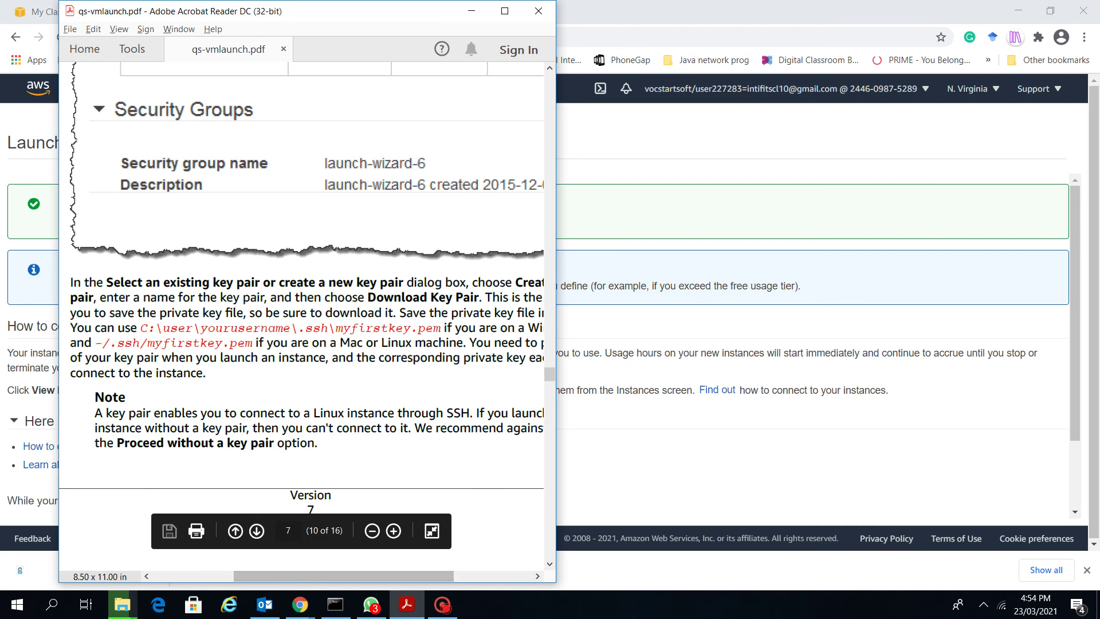
{"action": "left_click_drag", "start_coordinate": [343, 582], "coordinate": [344, 571]}
{"action": "mouse_move", "coordinate": [344, 565]}
{"action": "left_mouse_down"}
{"action": "mouse_move", "coordinate": [367, 565]}
{"action": "mouse_move", "coordinate": [355, 566]}
{"action": "left_mouse_up"}
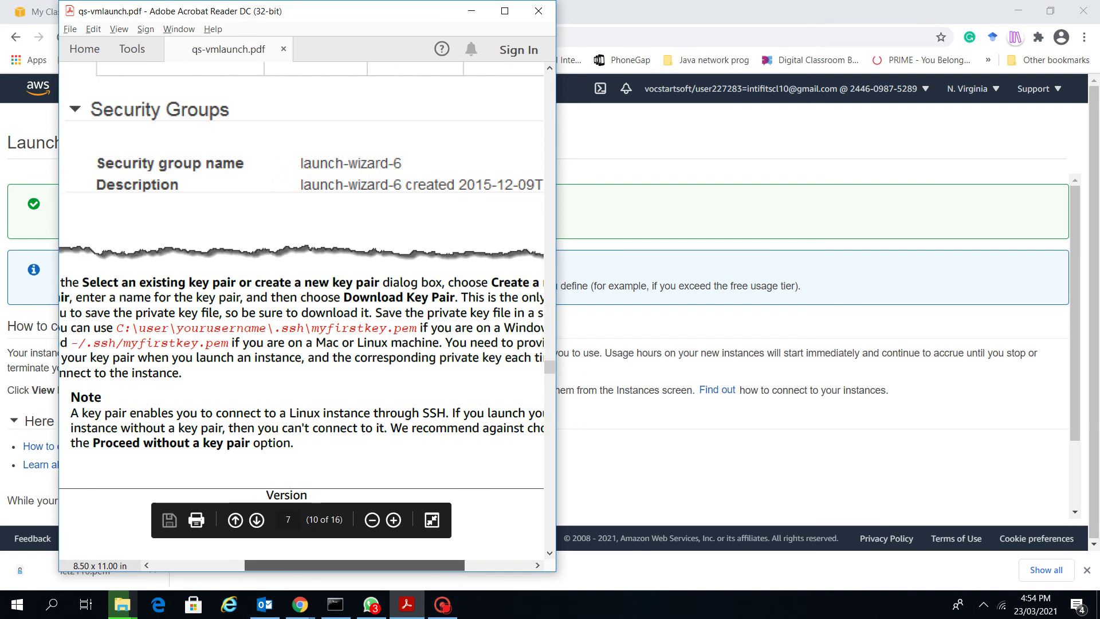
{"action": "mouse_move", "coordinate": [355, 565]}
{"action": "left_mouse_down"}
{"action": "mouse_move", "coordinate": [376, 566]}
{"action": "mouse_move", "coordinate": [340, 565]}
{"action": "mouse_move", "coordinate": [372, 565]}
{"action": "mouse_move", "coordinate": [352, 566]}
{"action": "left_mouse_up"}
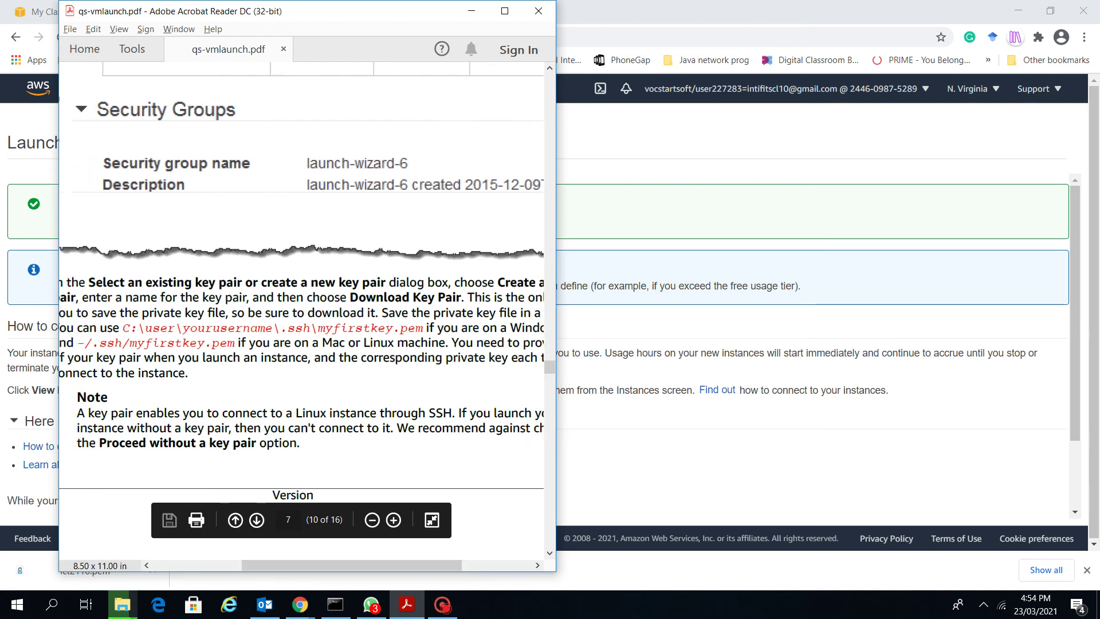
{"action": "scroll", "coordinate": [306, 310], "scroll_direction": "down", "scroll_amount": 1}
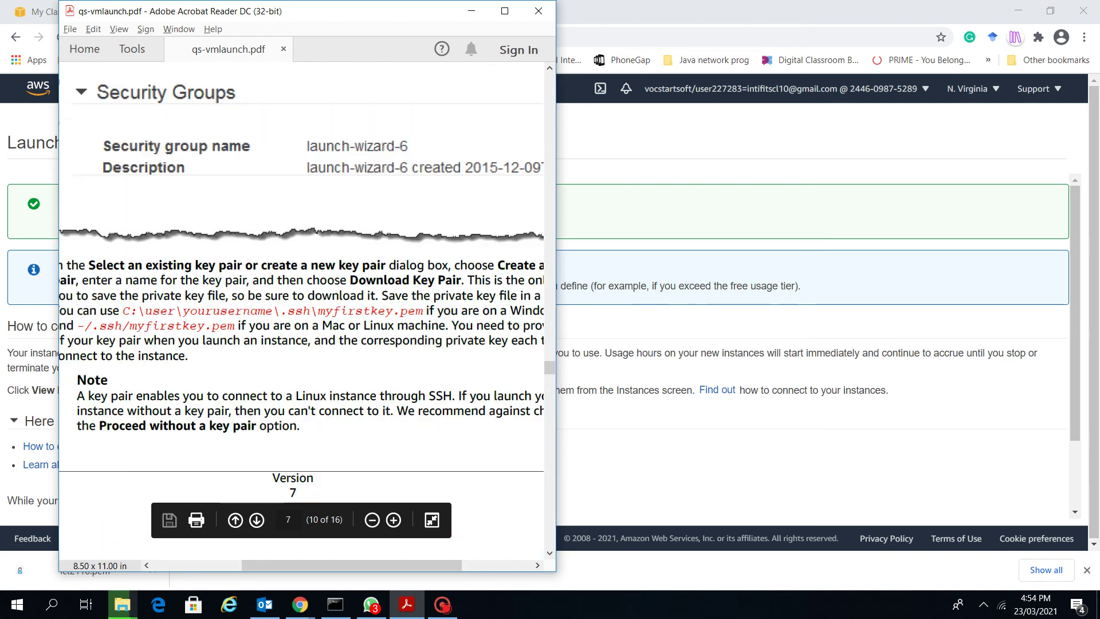
Read on through the guide's key pair dialog illustration to step 8 on the launch confirmation page
{"action": "scroll", "coordinate": [301, 326], "scroll_direction": "down", "scroll_amount": 5}
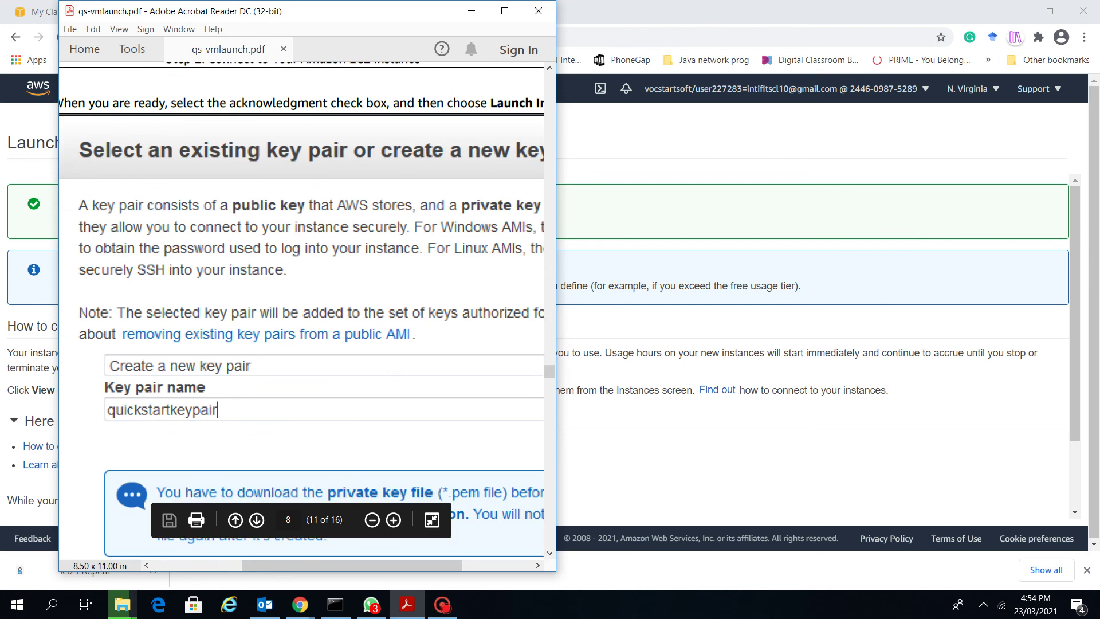
{"action": "scroll", "coordinate": [301, 310], "scroll_direction": "down", "scroll_amount": 6}
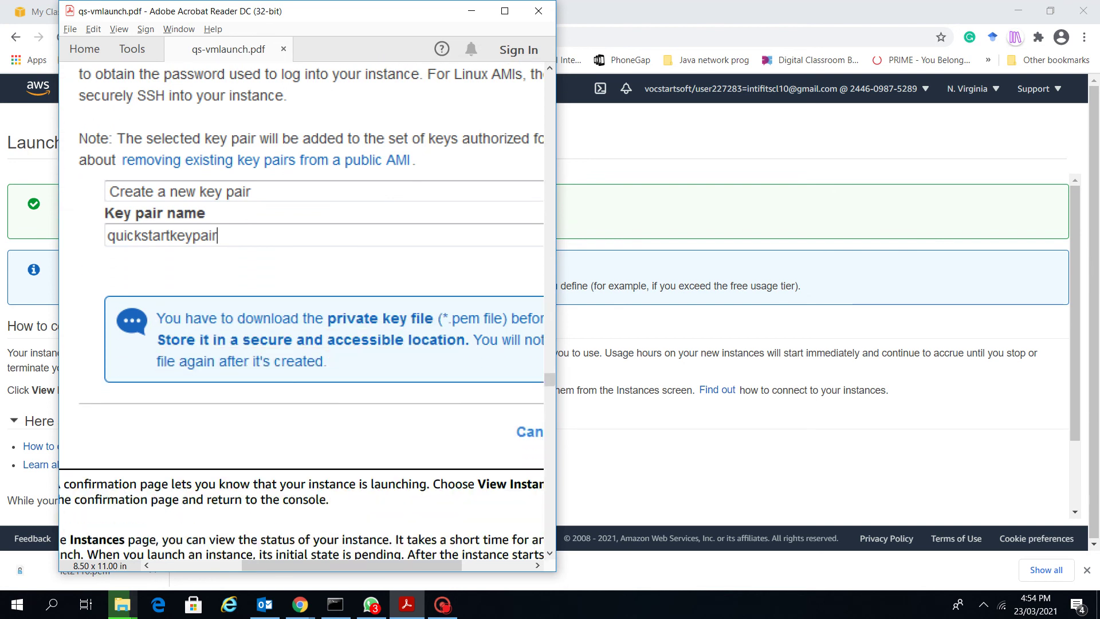
{"action": "scroll", "coordinate": [301, 309], "scroll_direction": "down", "scroll_amount": 1}
{"action": "scroll", "coordinate": [302, 309], "scroll_direction": "left", "scroll_amount": 3}
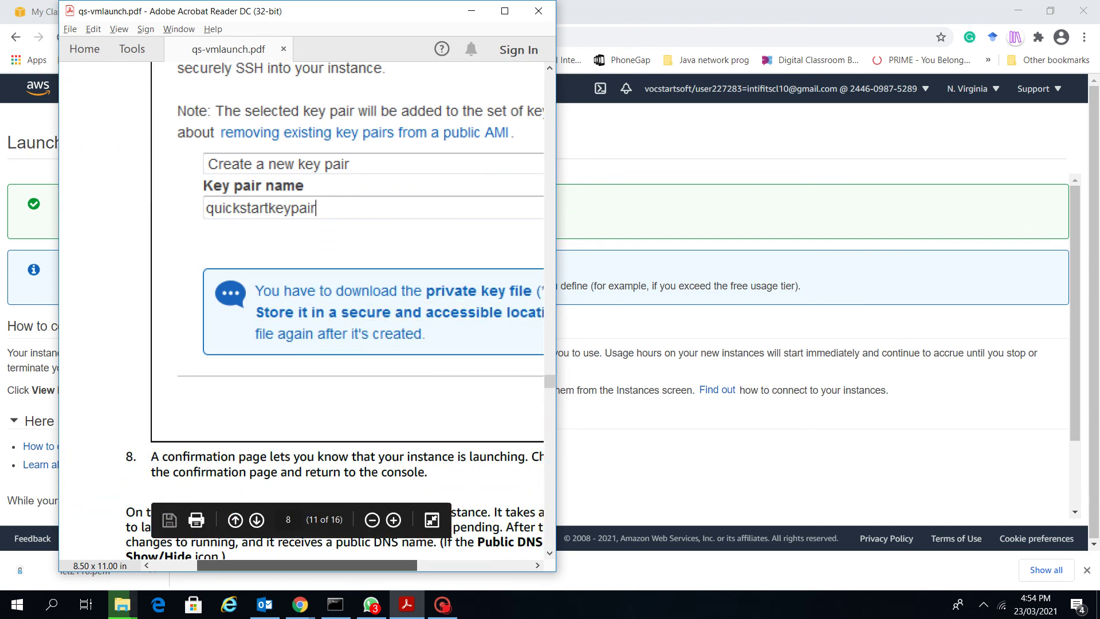
{"action": "scroll", "coordinate": [302, 309], "scroll_direction": "right", "scroll_amount": 1}
{"action": "scroll", "coordinate": [301, 309], "scroll_direction": "down", "scroll_amount": 2}
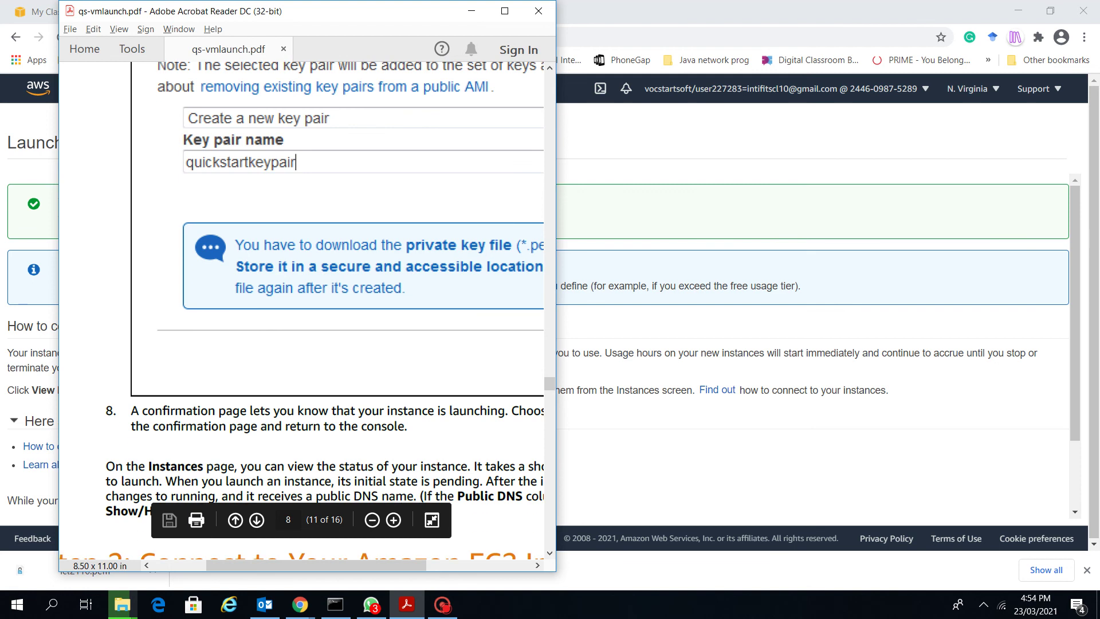
{"action": "scroll", "coordinate": [301, 310], "scroll_direction": "down", "scroll_amount": 1}
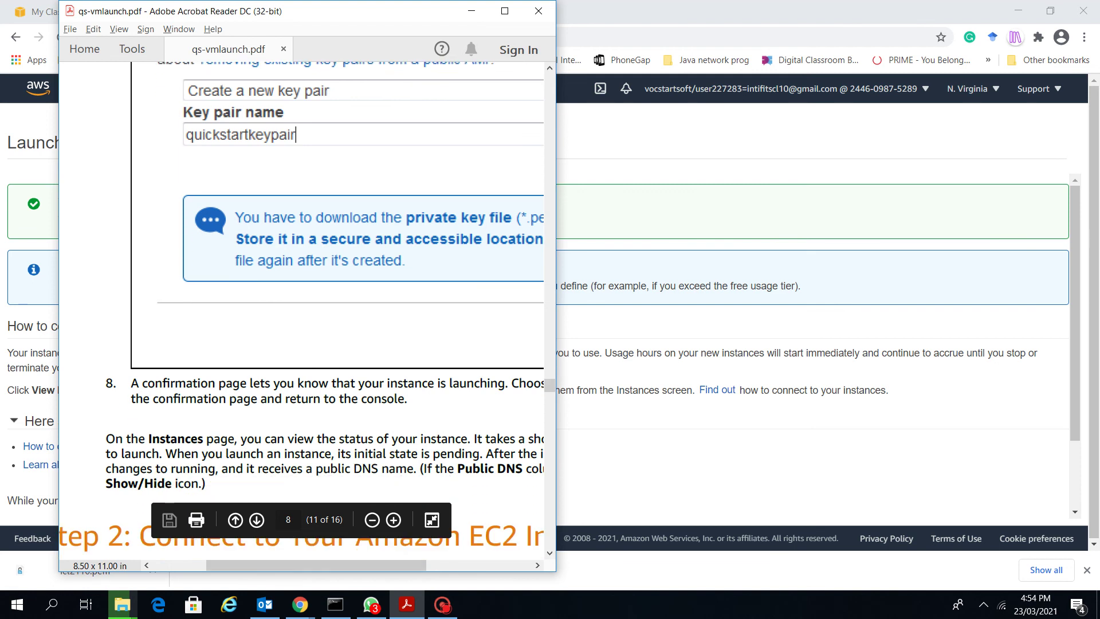
{"action": "left_click_drag", "start_coordinate": [378, 571], "coordinate": [378, 566]}
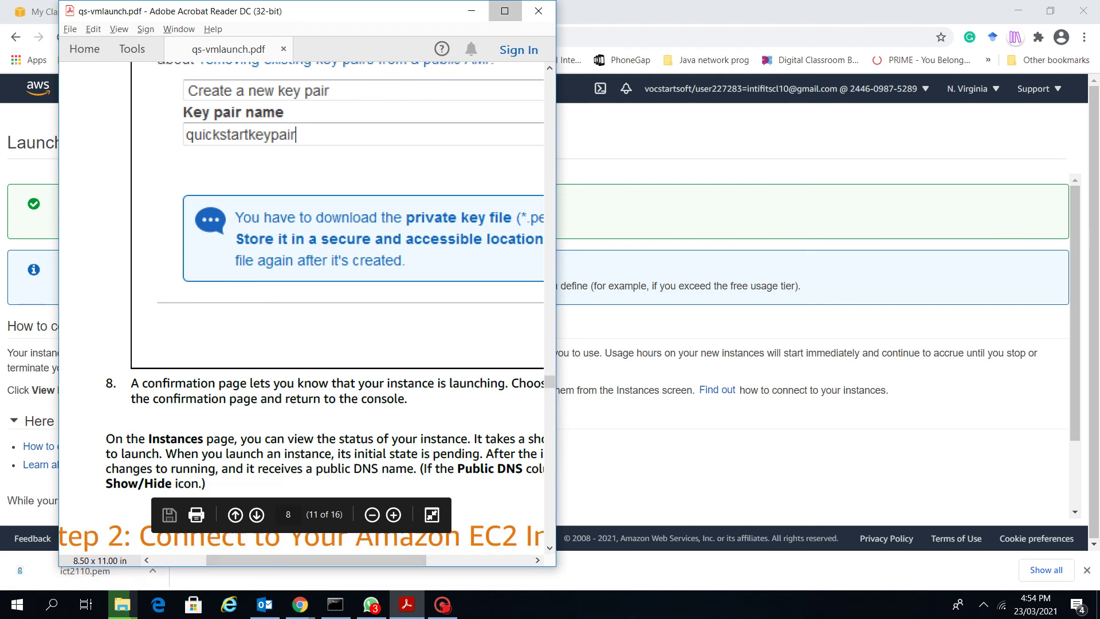
Maximize the guide and read the paragraph on the Instances page, highlighting the launch time, running state and public DNS name passages
{"action": "left_click", "coordinate": [504, 11]}
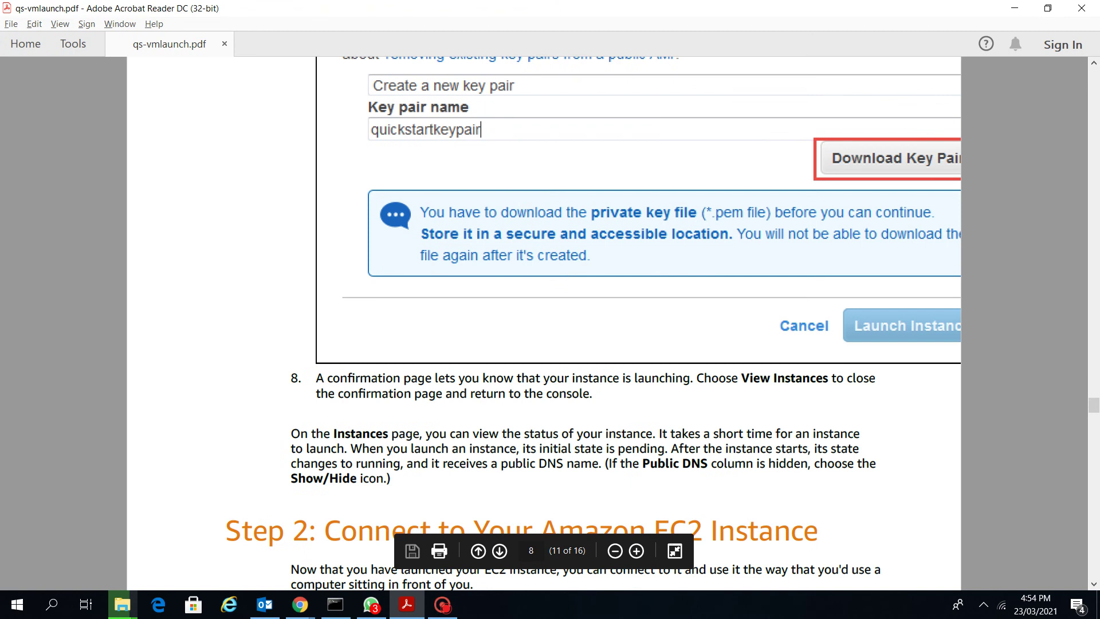
{"action": "scroll", "coordinate": [593, 323], "scroll_direction": "down", "scroll_amount": 4}
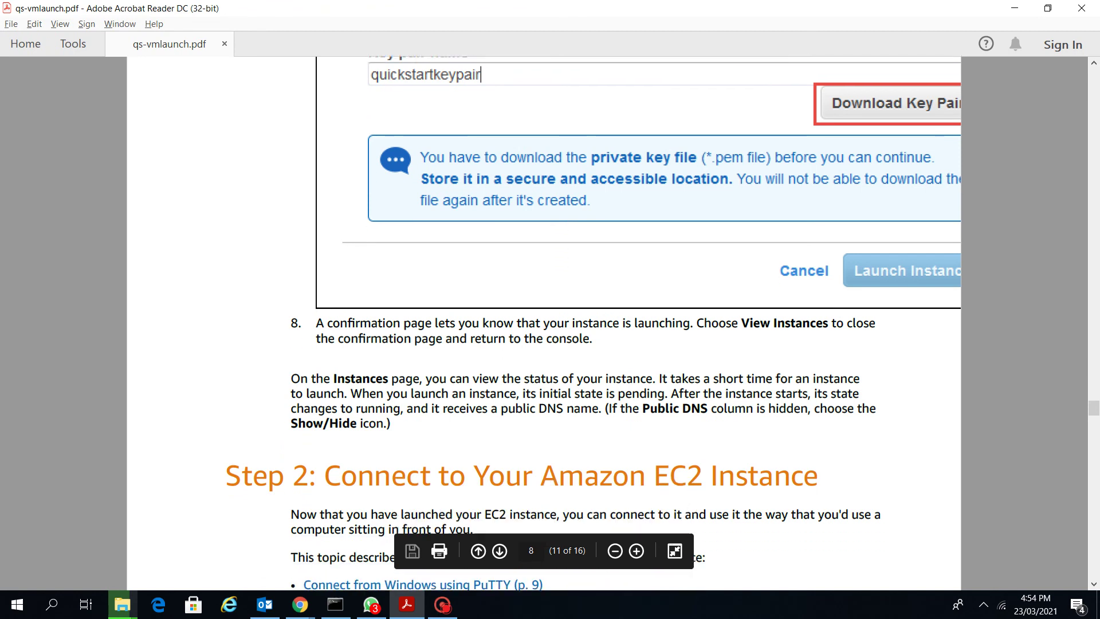
{"action": "scroll", "coordinate": [594, 323], "scroll_direction": "up", "scroll_amount": 4}
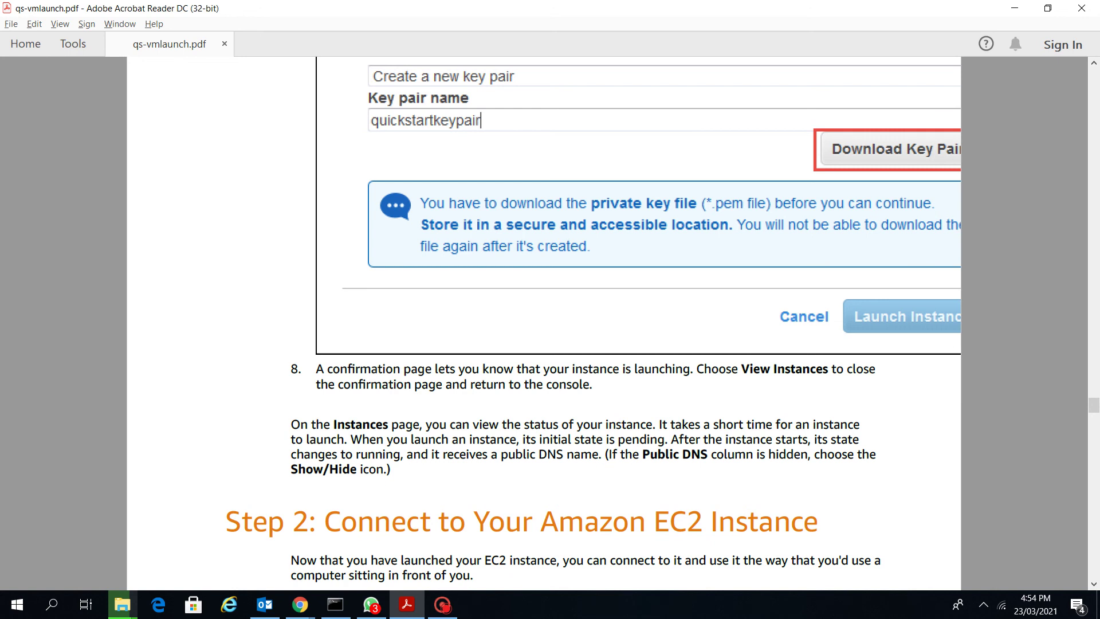
{"action": "left_click_drag", "start_coordinate": [659, 424], "coordinate": [811, 440]}
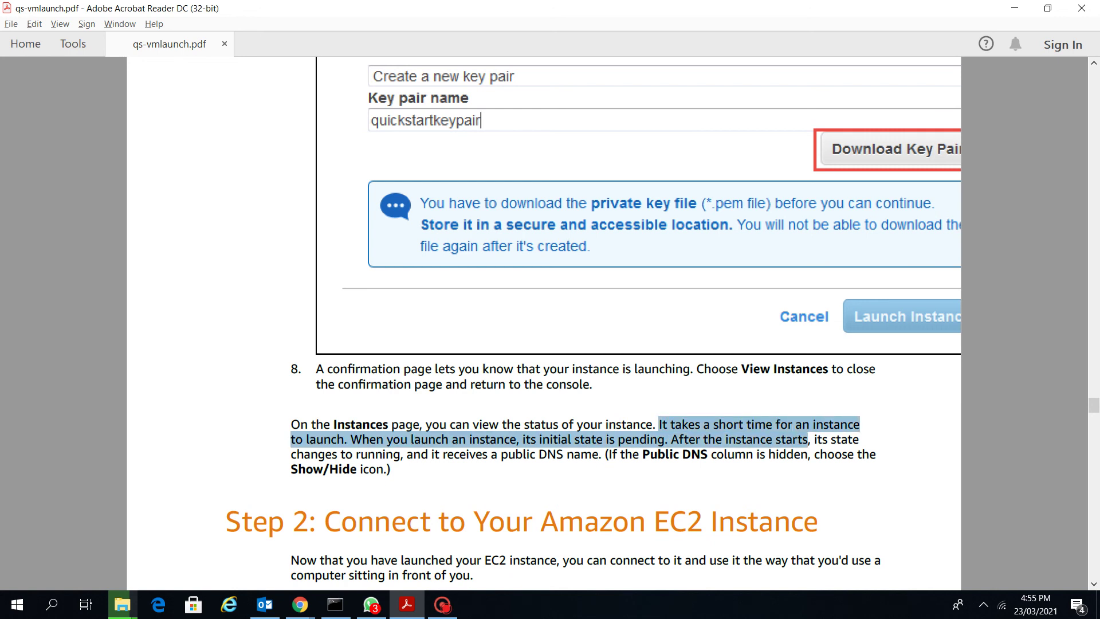
{"action": "left_click", "coordinate": [497, 454]}
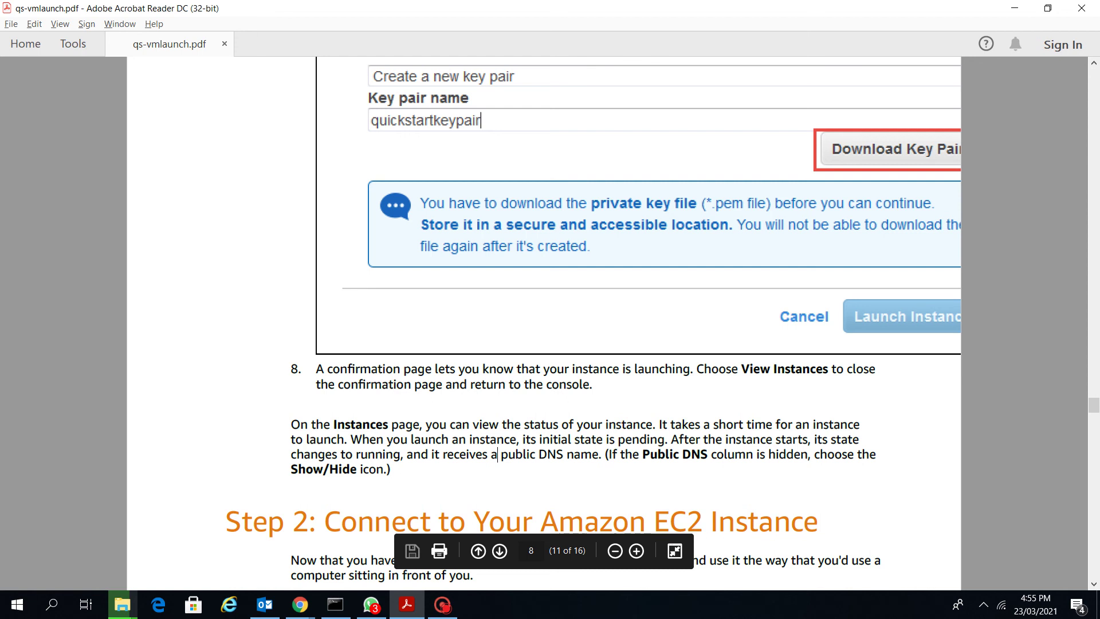
{"action": "left_click_drag", "start_coordinate": [407, 454], "coordinate": [356, 453]}
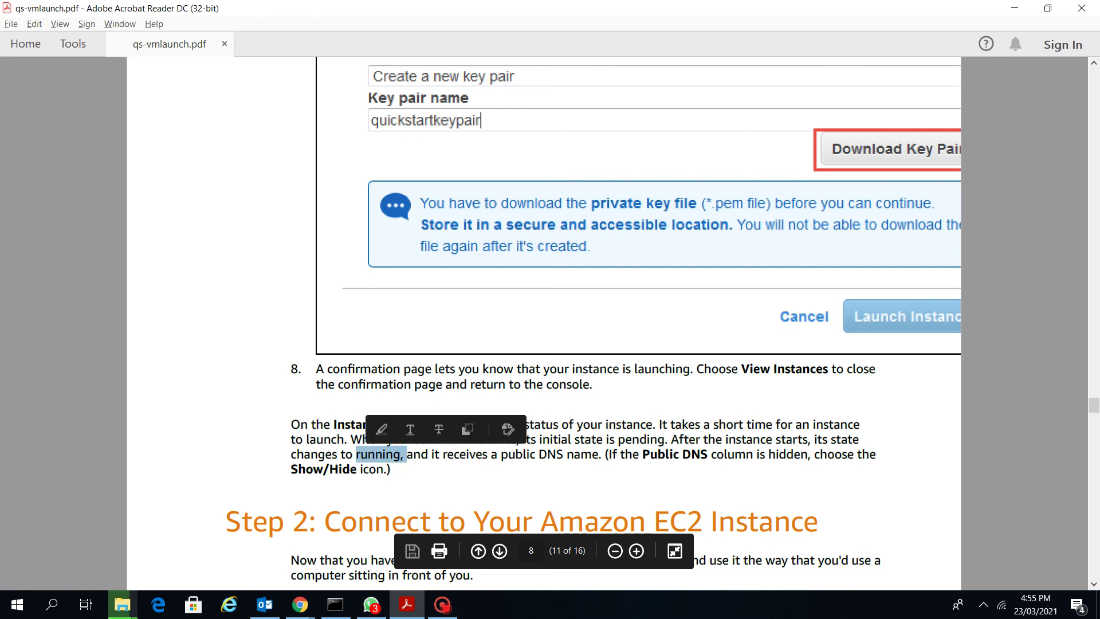
{"action": "left_click_drag", "start_coordinate": [501, 453], "coordinate": [598, 453]}
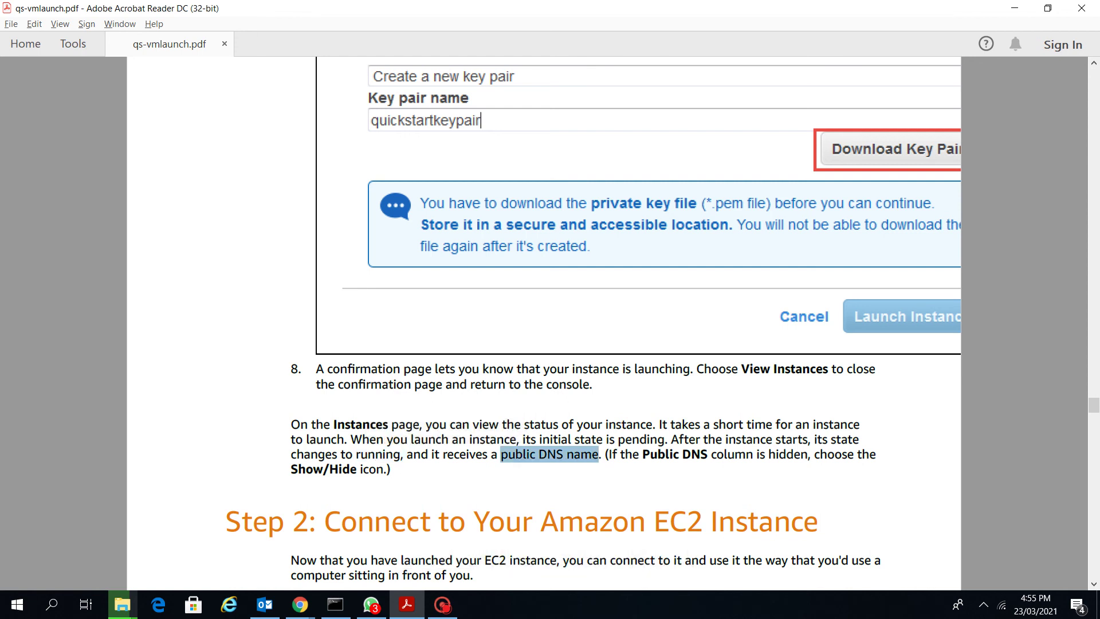
Switch back to Chrome and open the Instances list from the end of the Launch Status page
{"action": "key", "text": "alt+Tab"}
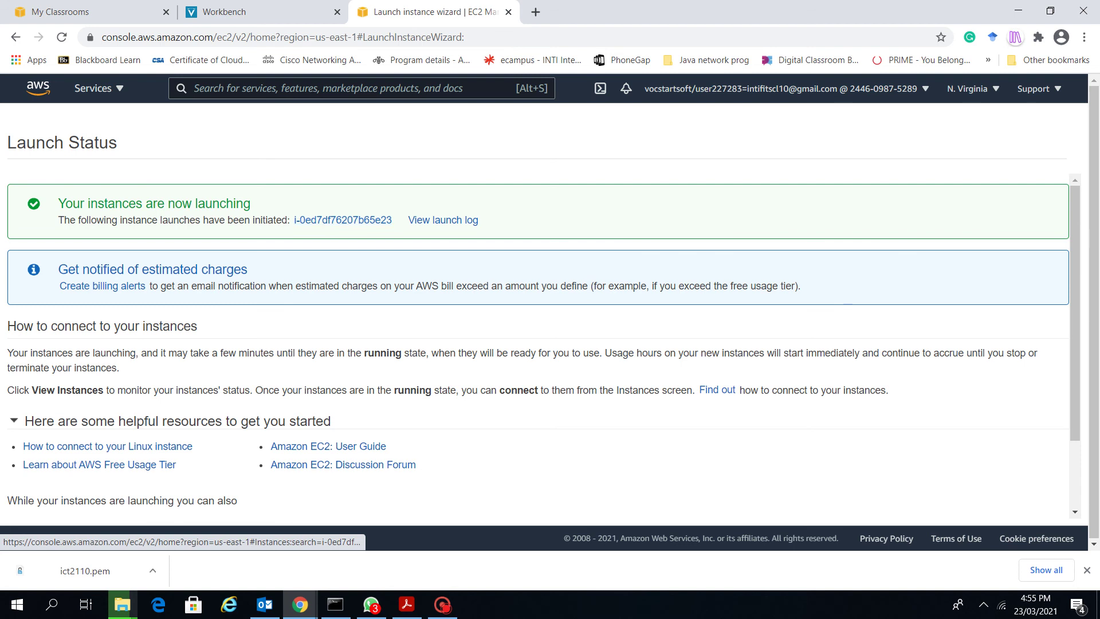
{"action": "scroll", "coordinate": [343, 220], "scroll_direction": "down", "scroll_amount": 2}
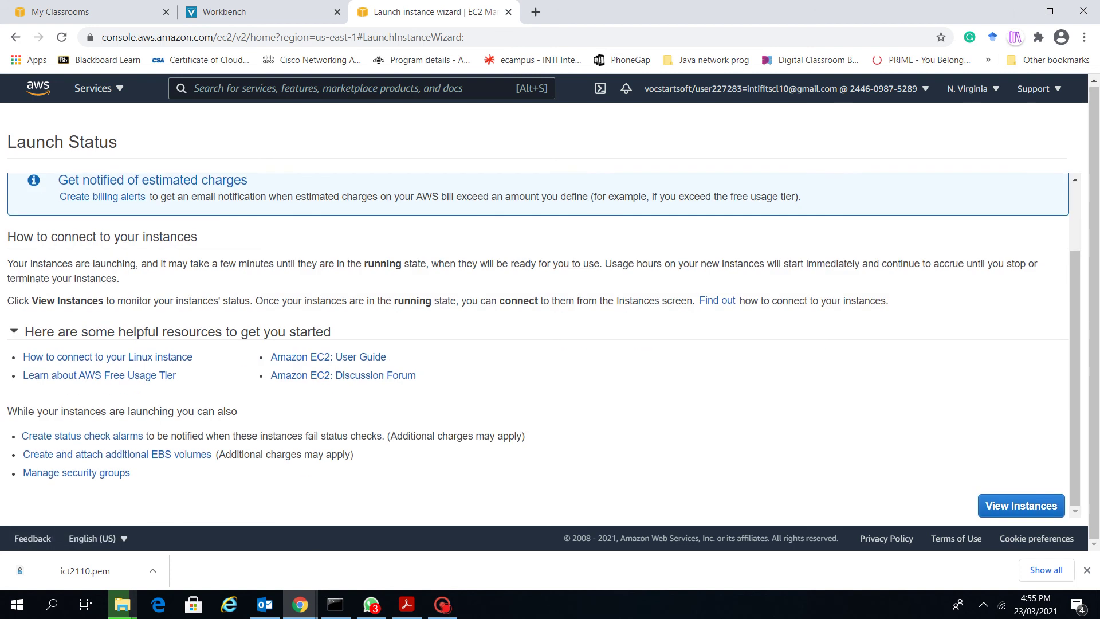
{"action": "left_click", "coordinate": [1020, 506]}
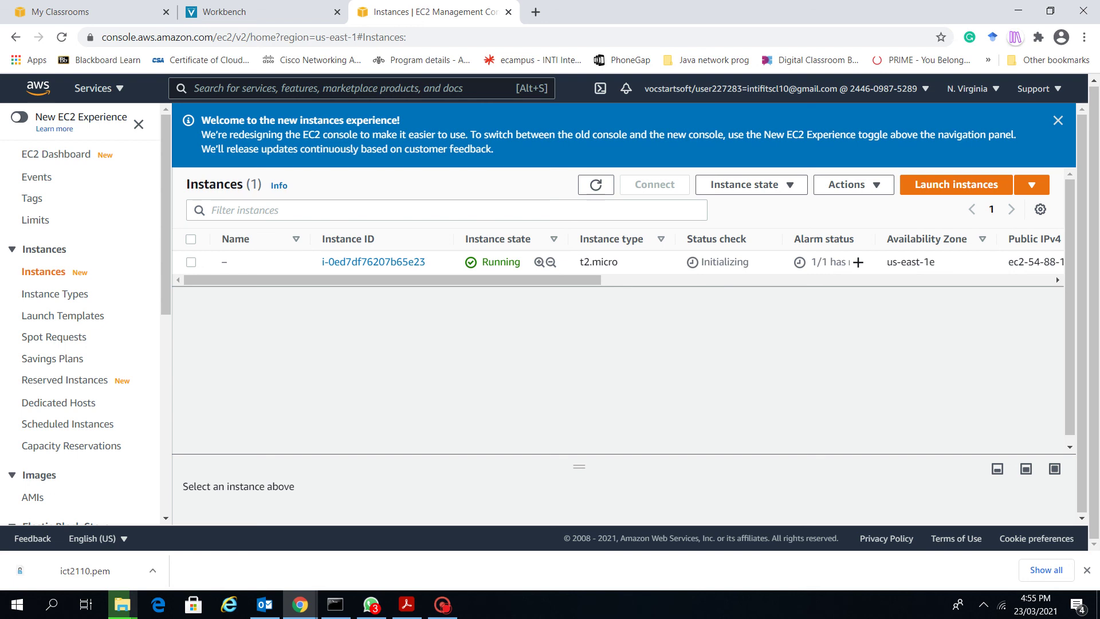
Open the launched t2.micro instance's summary and examine its state, addresses and type, highlighting the AWS Compute Optimizer finding label
{"action": "left_click", "coordinate": [373, 261]}
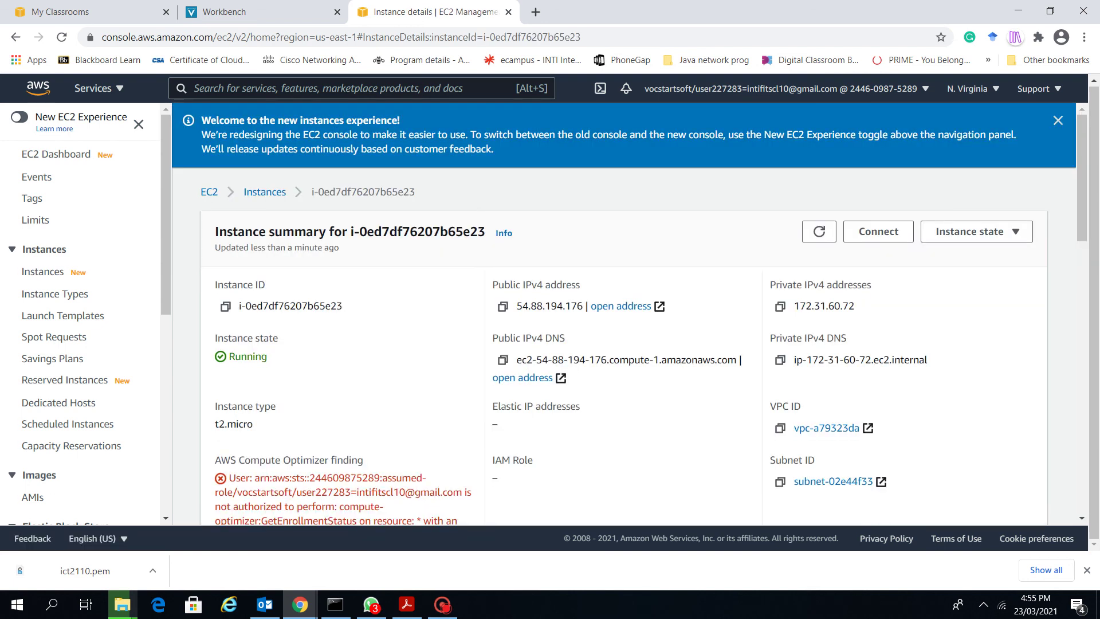
{"action": "scroll", "coordinate": [630, 315], "scroll_direction": "down", "scroll_amount": 3}
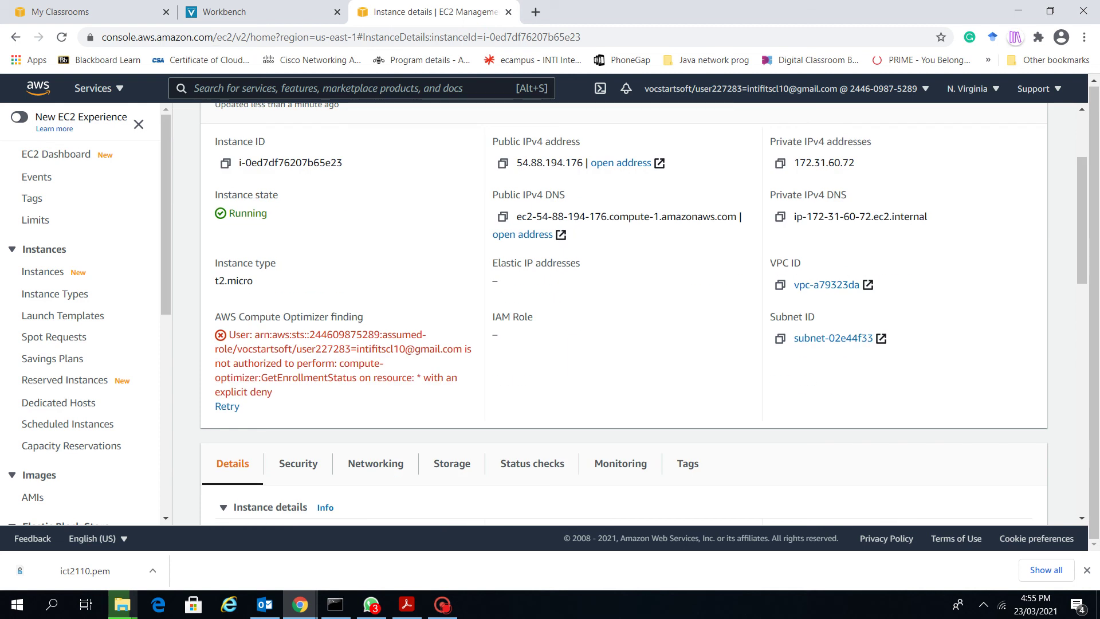
{"action": "scroll", "coordinate": [630, 315], "scroll_direction": "up", "scroll_amount": 3}
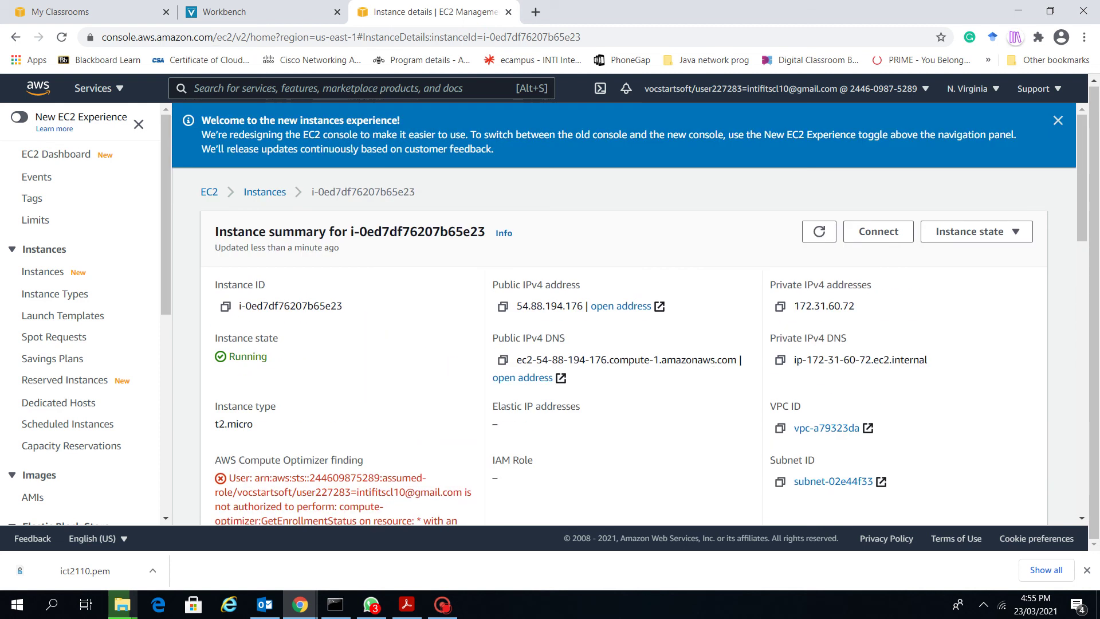
{"action": "left_click_drag", "start_coordinate": [214, 460], "coordinate": [364, 460]}
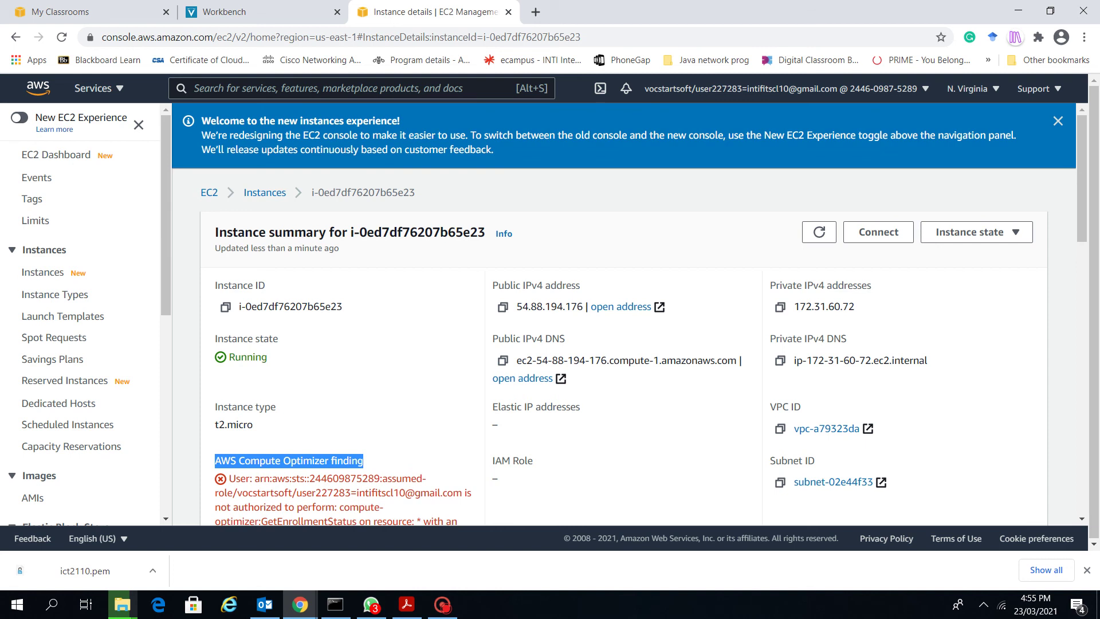
Review the instance details, including platform, AMI, launch time and key pair name, and return to the Instances list
{"action": "scroll", "coordinate": [624, 315], "scroll_direction": "down", "scroll_amount": 10}
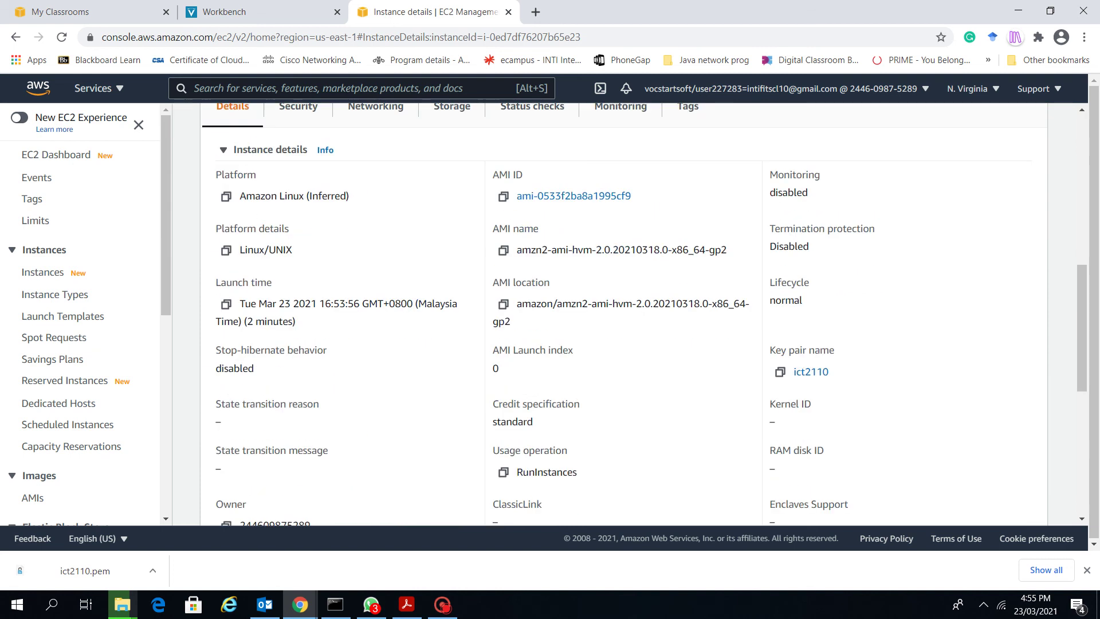
{"action": "scroll", "coordinate": [624, 315], "scroll_direction": "up", "scroll_amount": 1}
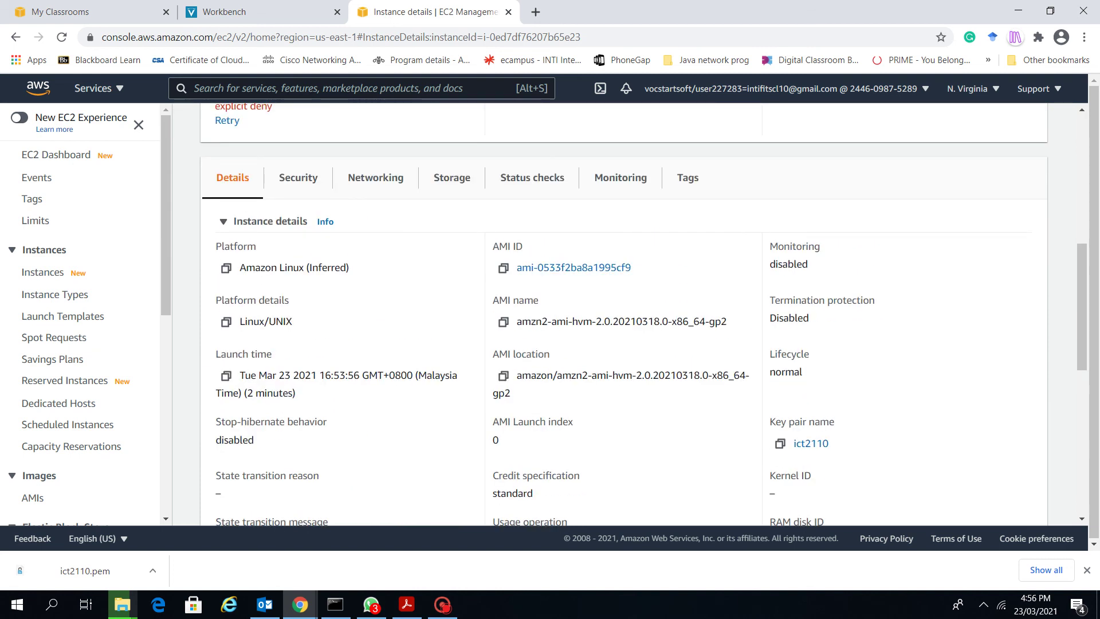
{"action": "scroll", "coordinate": [624, 315], "scroll_direction": "down", "scroll_amount": 1}
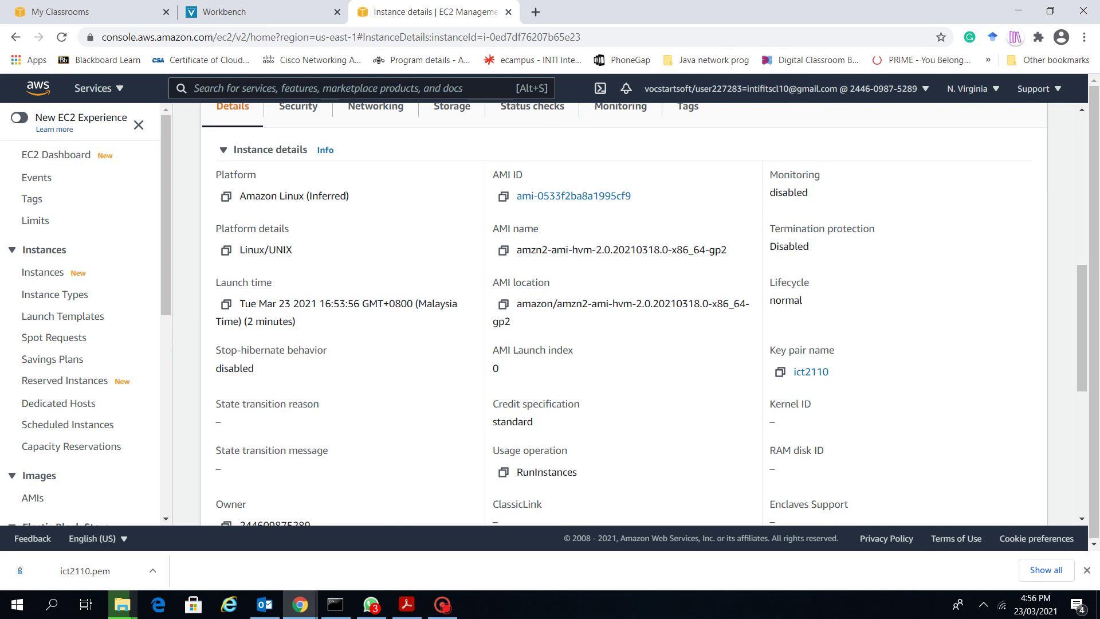
{"action": "scroll", "coordinate": [624, 315], "scroll_direction": "down", "scroll_amount": 6}
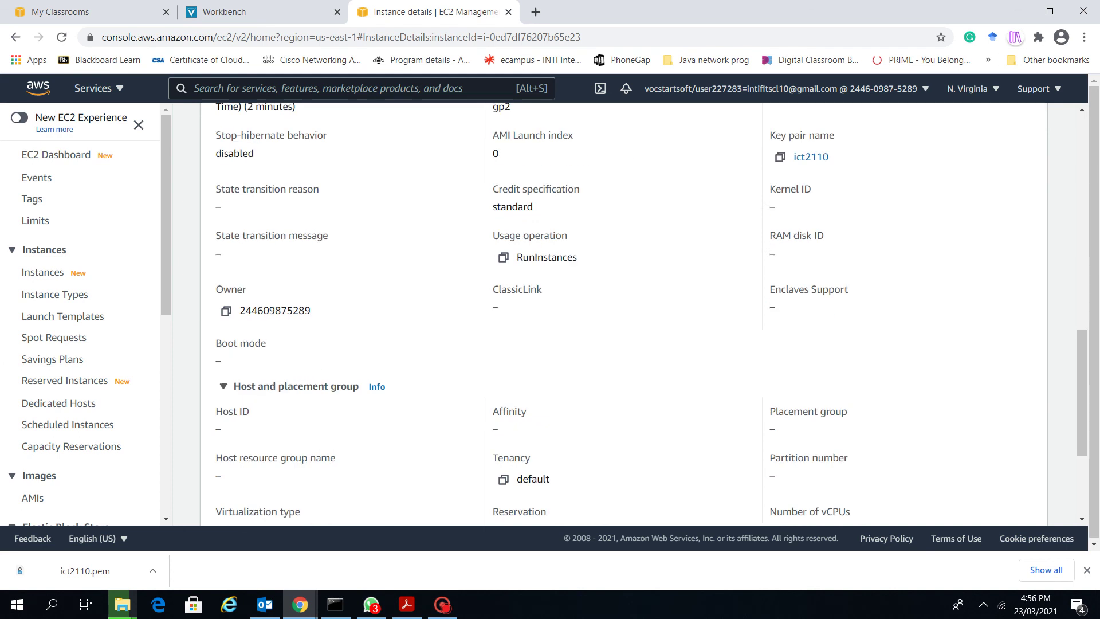
{"action": "scroll", "coordinate": [625, 315], "scroll_direction": "up", "scroll_amount": 8}
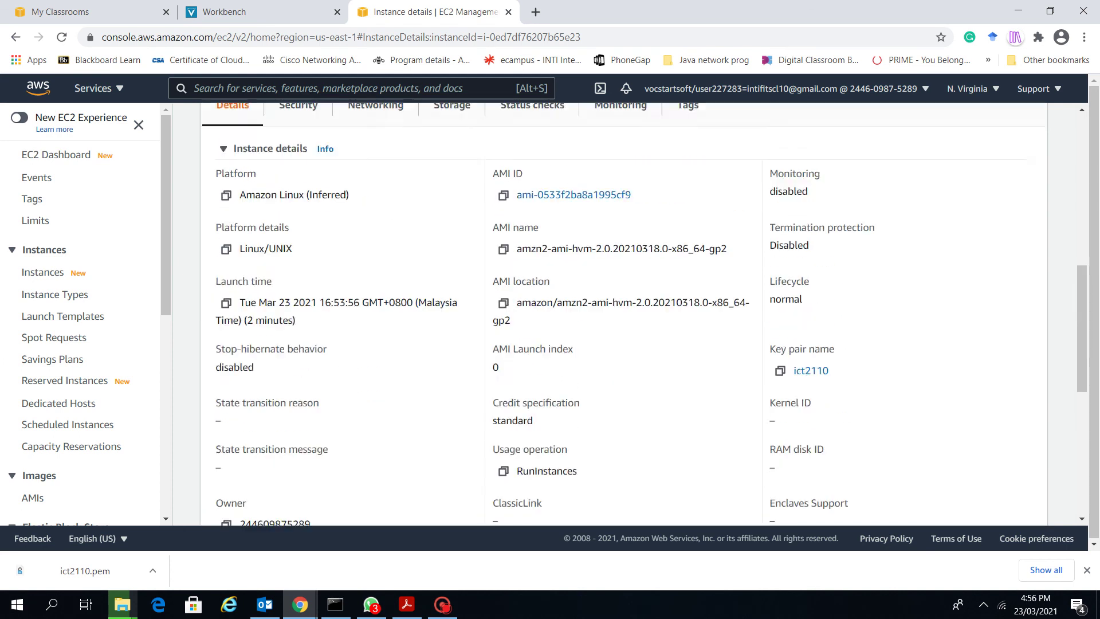
{"action": "left_click", "coordinate": [42, 272]}
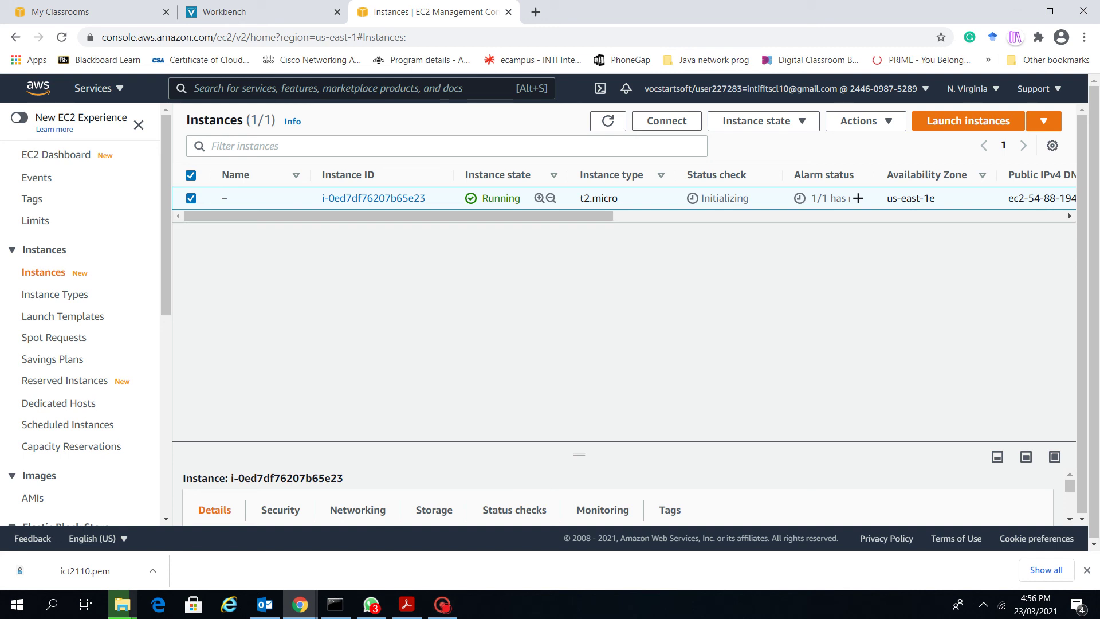
{"action": "left_click", "coordinate": [443, 604]}
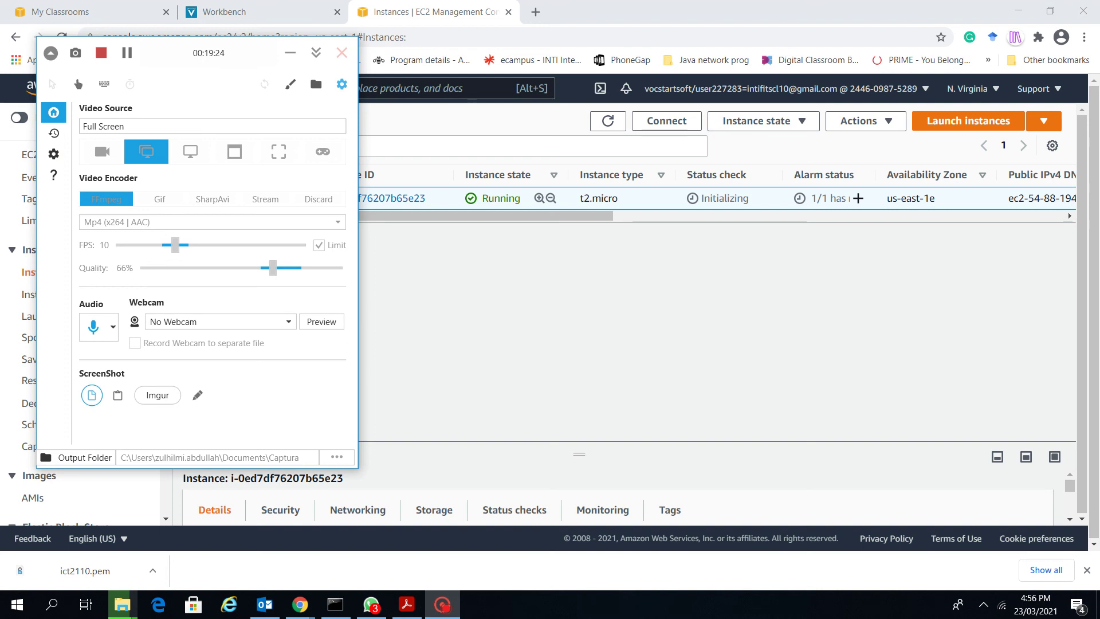